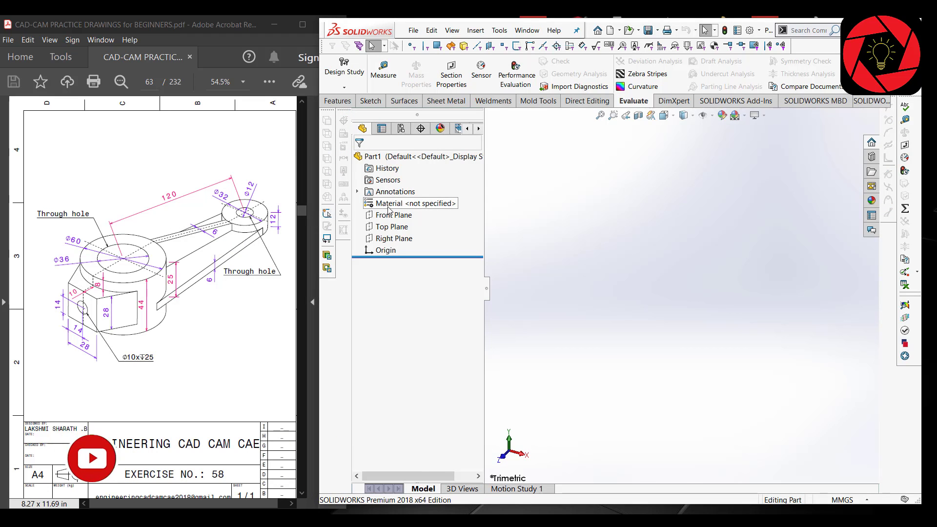
Start a new sketch on the Top Plane.
left_click(399, 228)
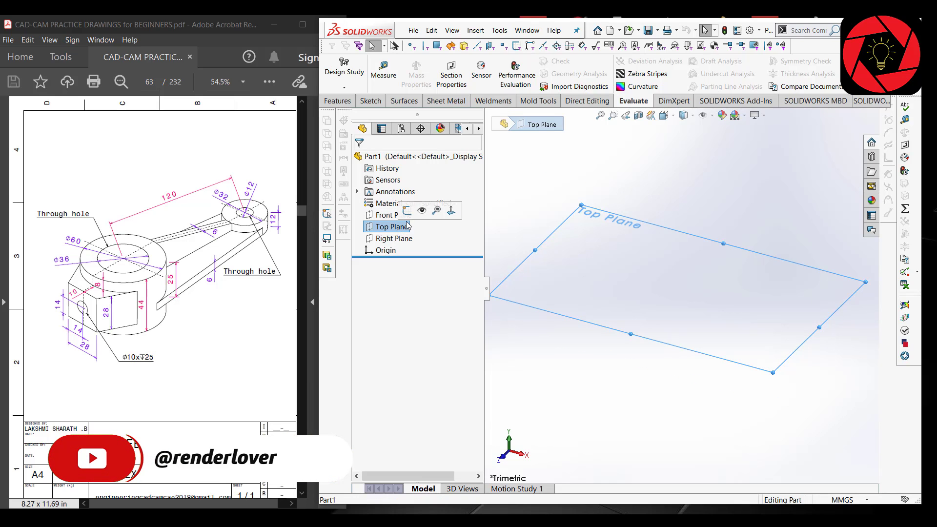
left_click(407, 211)
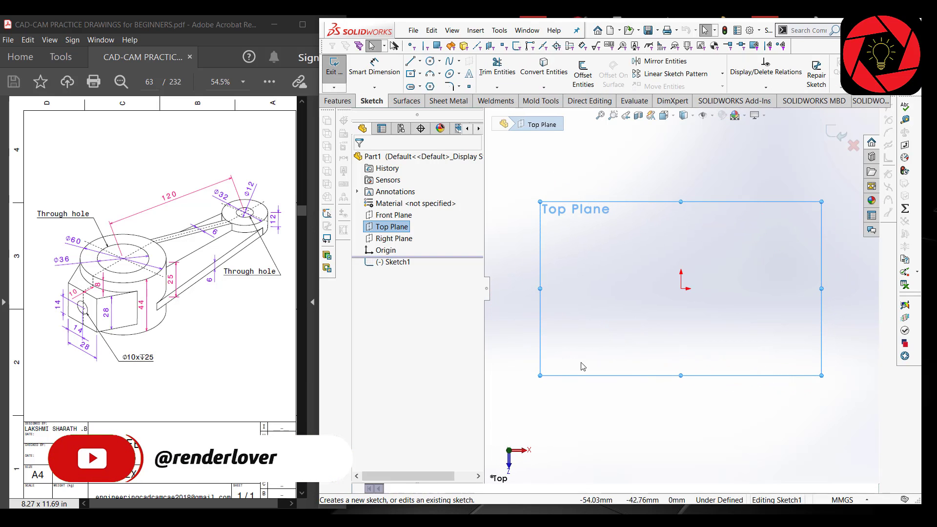
scroll(649, 308, "up", 2)
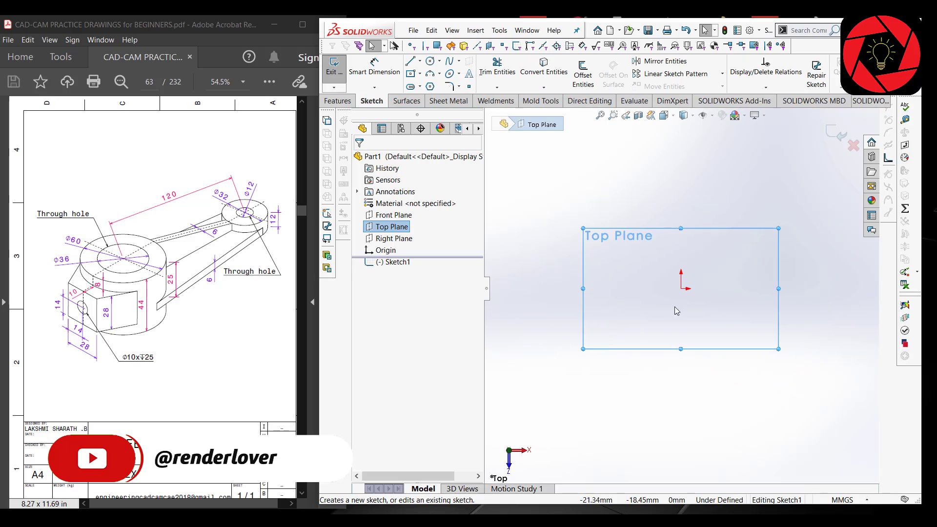
scroll(675, 306, "down", 1)
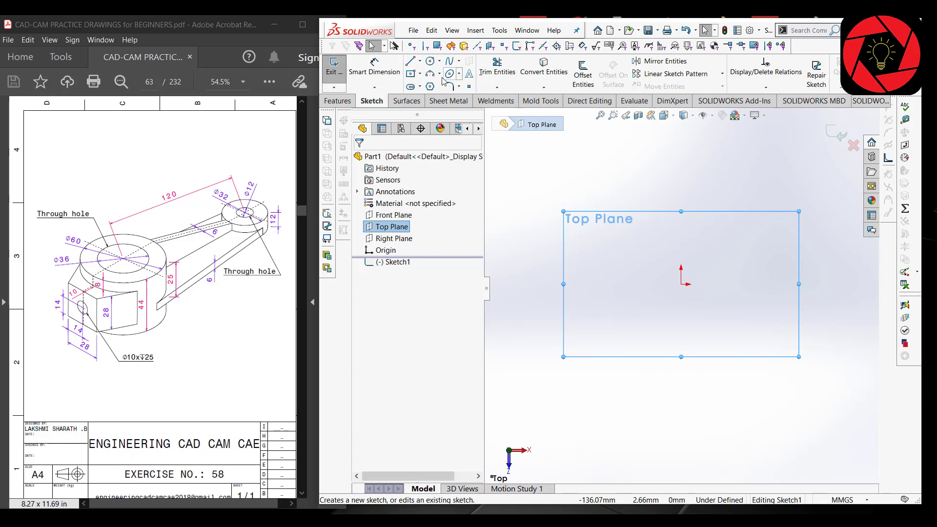
Sketch a circle with a radius of about 39.5 mm centred on the origin.
left_click(430, 62)
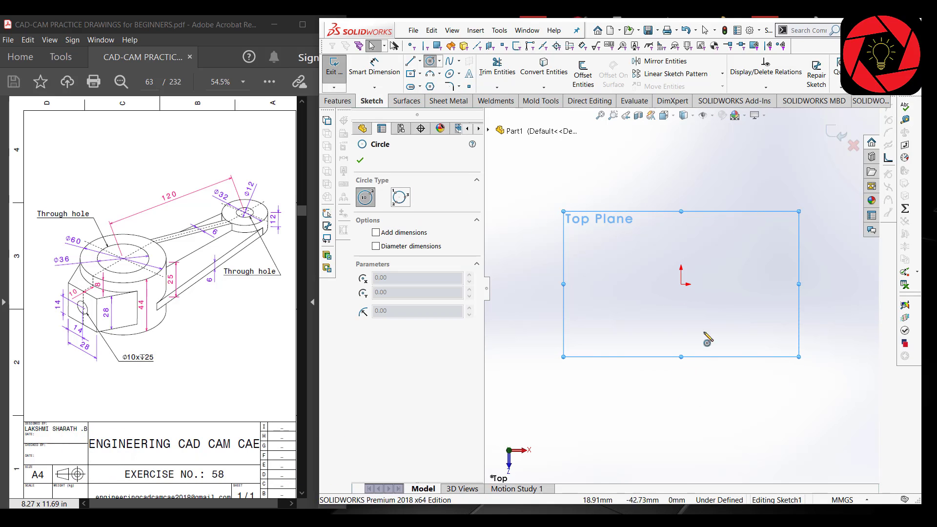
scroll(659, 274, "up", 2)
scroll(780, 266, "down", 3)
scroll(788, 294, "up", 4)
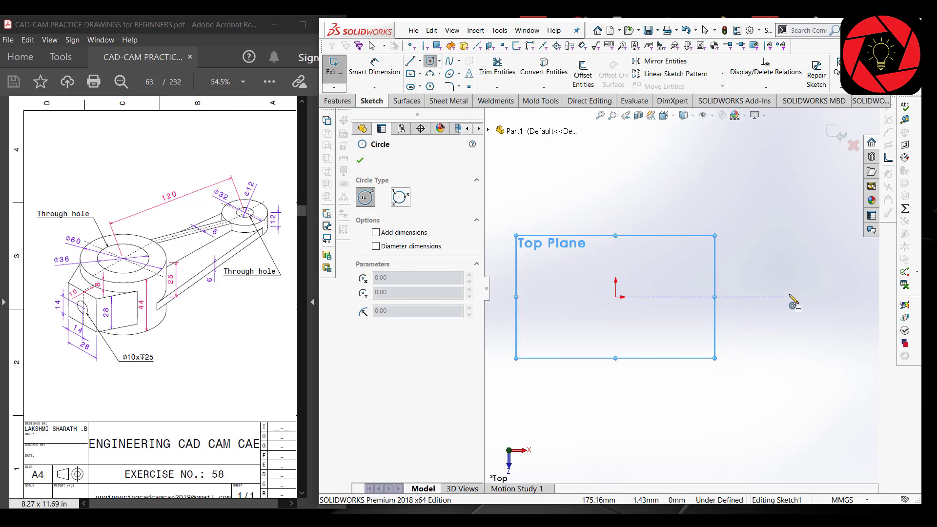
scroll(602, 291, "down", 3)
scroll(761, 283, "down", 1)
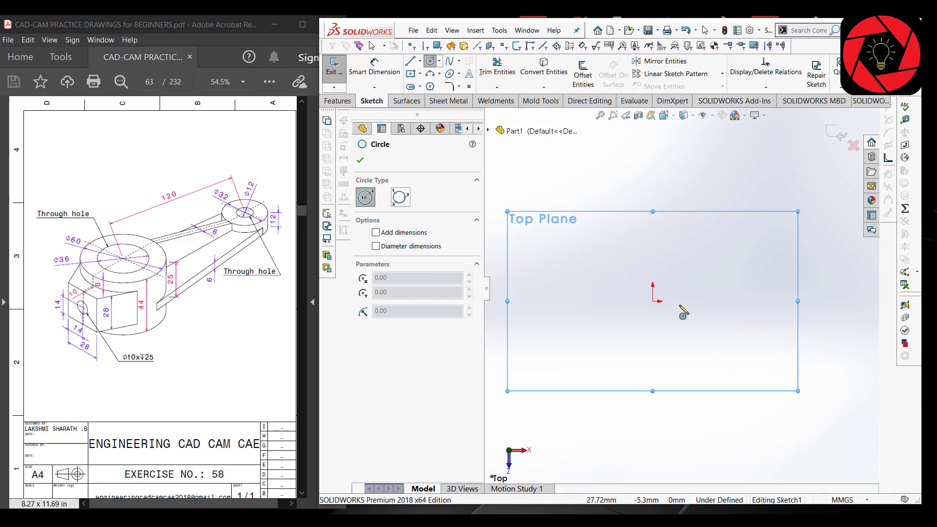
left_click(653, 302)
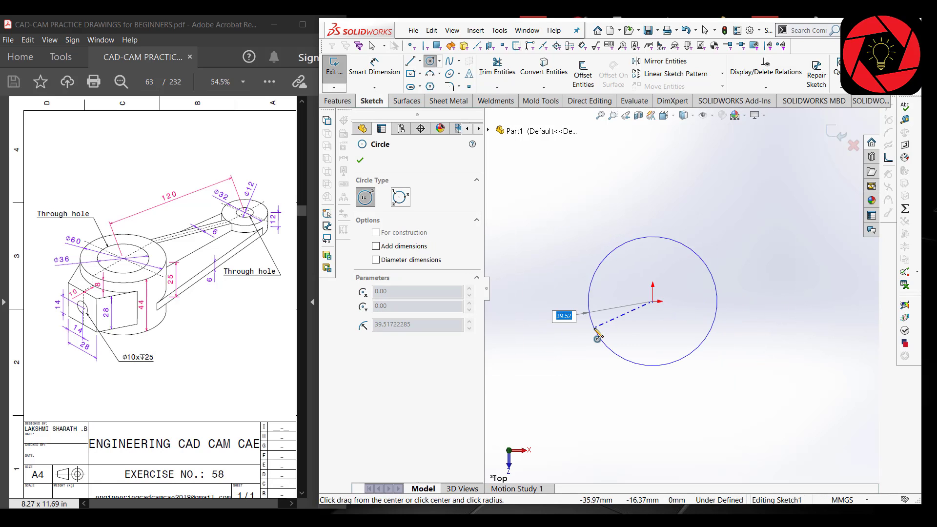
left_click(595, 329)
right_click(595, 329)
left_click(645, 335)
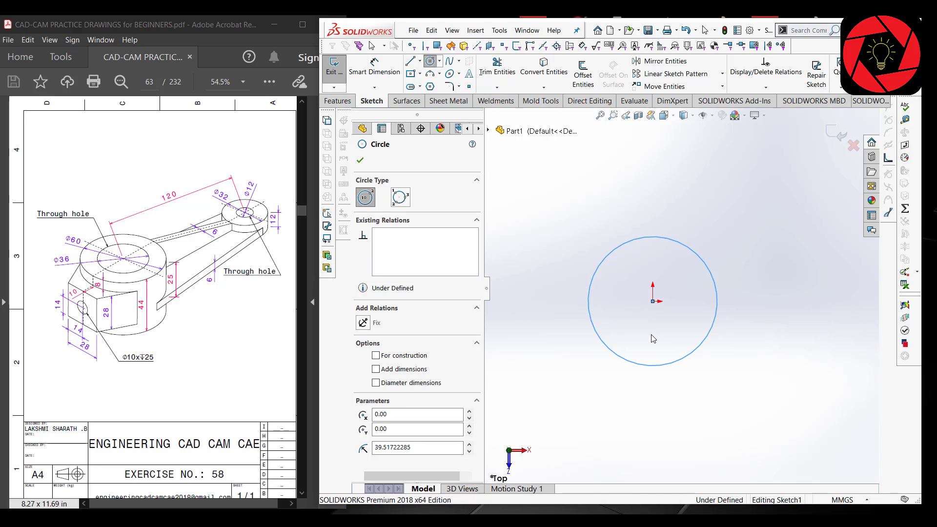
Sketch a horizontal centerline about 129 mm long from the origin out to the right, past the circle.
left_click(420, 63)
left_click(437, 86)
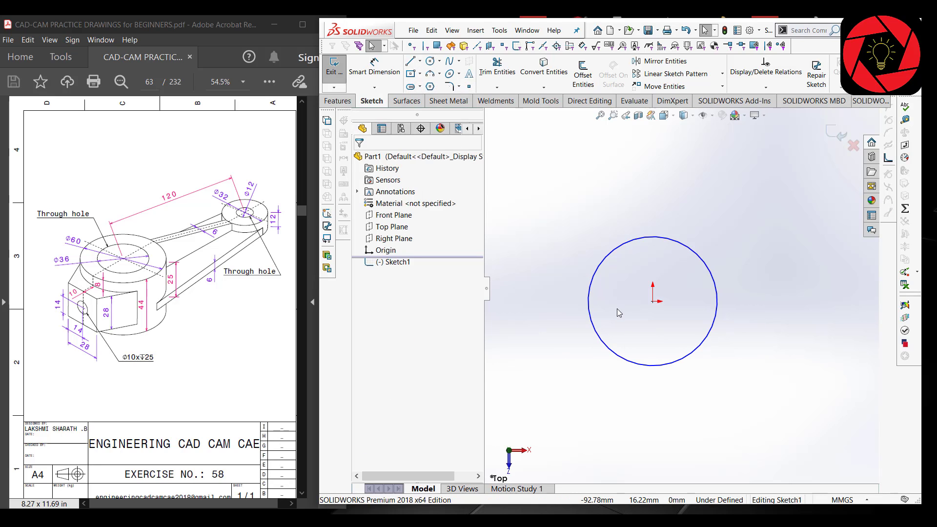
scroll(657, 307, "up", 1)
left_click(658, 299)
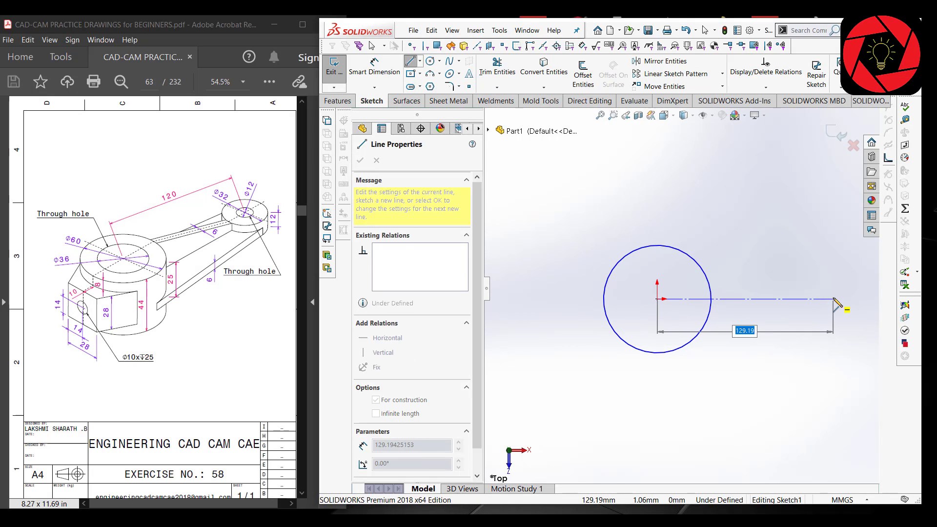
left_click(835, 300)
right_click(787, 262)
left_click(805, 304)
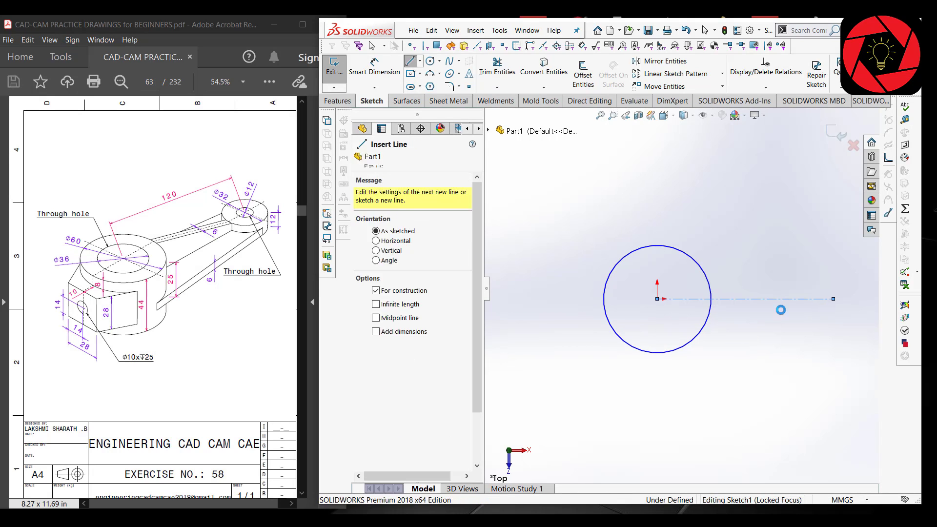
Sketch a second circle with a radius of about 25 mm, centred level with the origin and about 192 mm to its right.
scroll(678, 293, "up", 2)
scroll(743, 303, "down", 1)
scroll(716, 321, "up", 2)
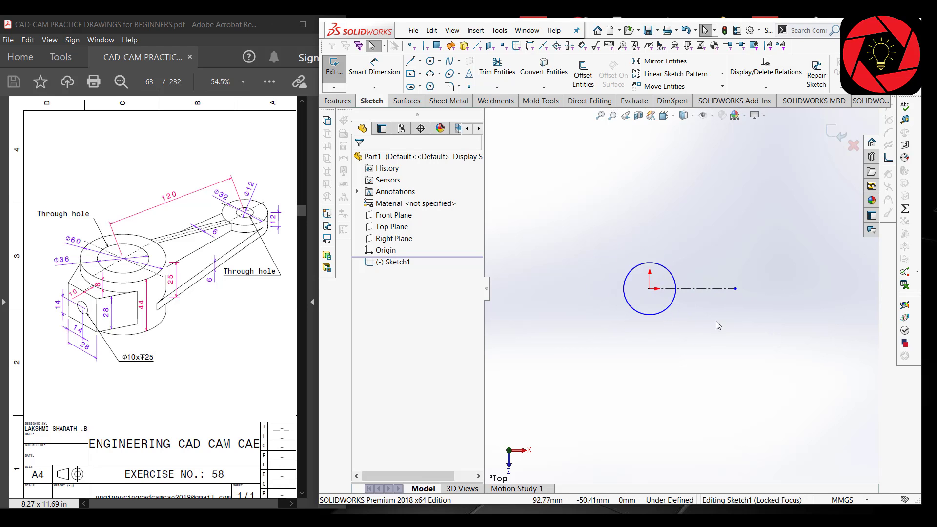
scroll(745, 291, "down", 1)
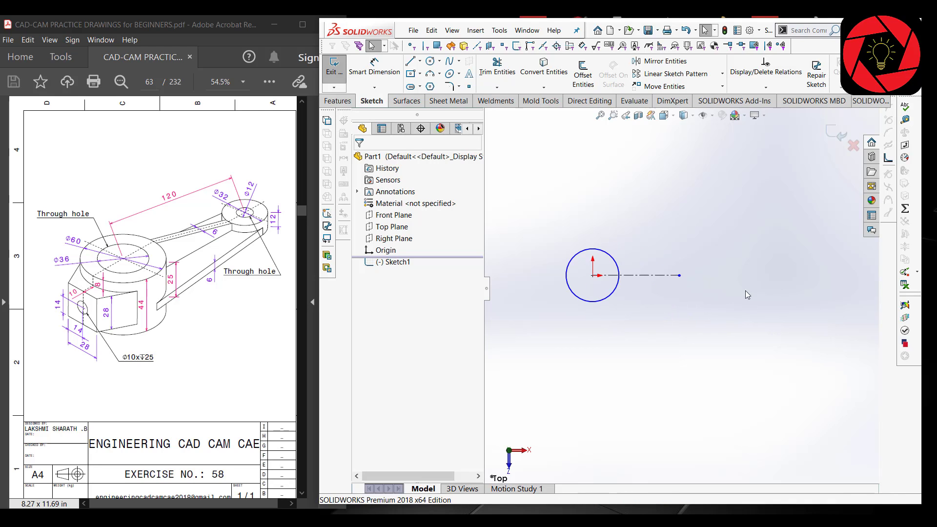
left_click(433, 60)
scroll(654, 305, "up", 1)
scroll(780, 303, "down", 2)
scroll(715, 293, "up", 1)
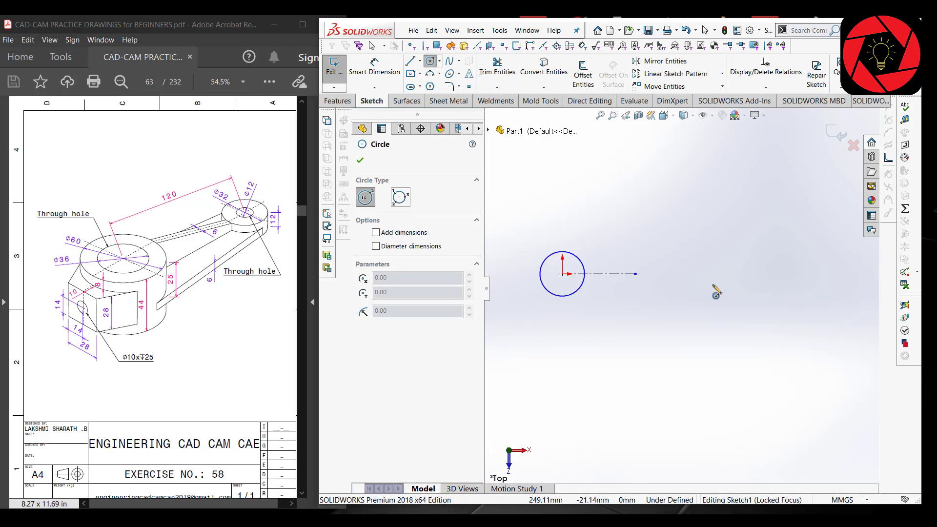
scroll(712, 285, "up", 1)
scroll(709, 283, "down", 1)
scroll(600, 274, "down", 2)
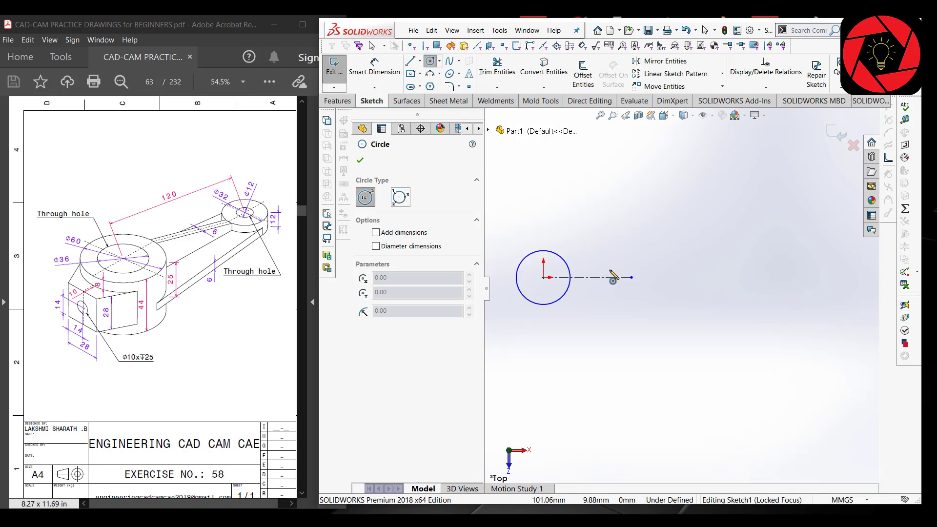
left_click(692, 281)
left_click(695, 299)
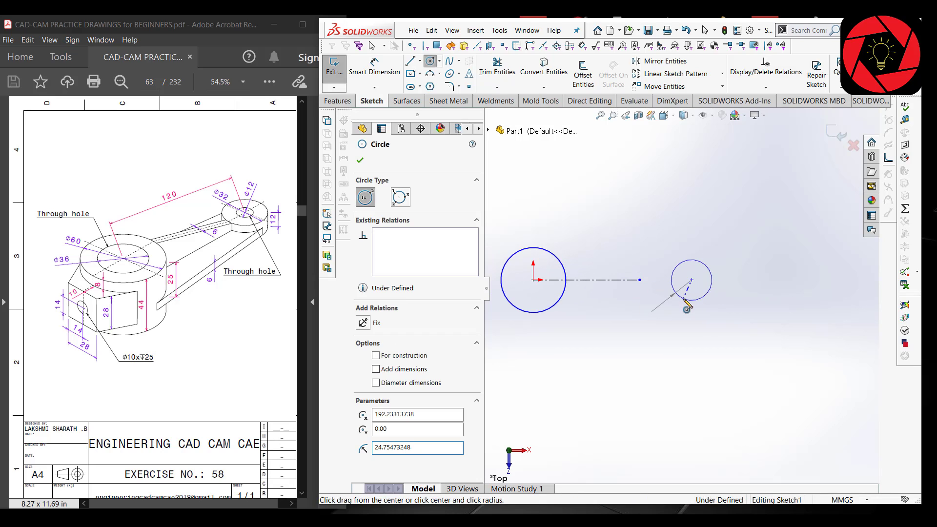
right_click(685, 300)
left_click(716, 307)
Sketch a line about 192 mm long joining the tops of the two circles, tangent to both.
scroll(683, 289, "up", 2)
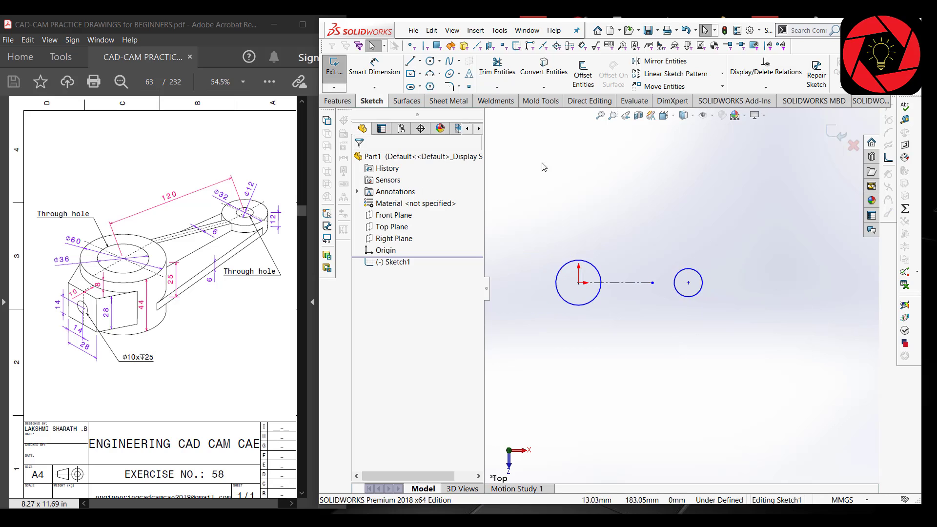
key("l")
scroll(572, 279, "down", 3)
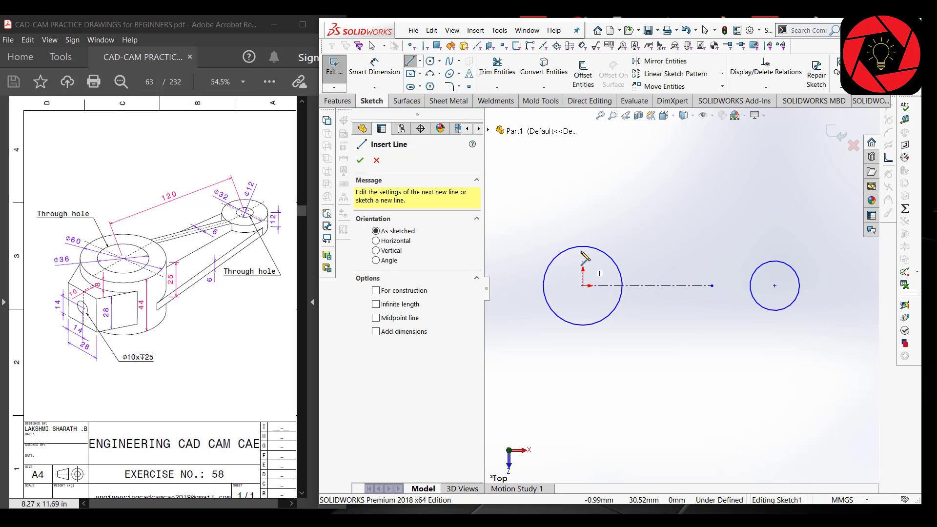
left_click(585, 247)
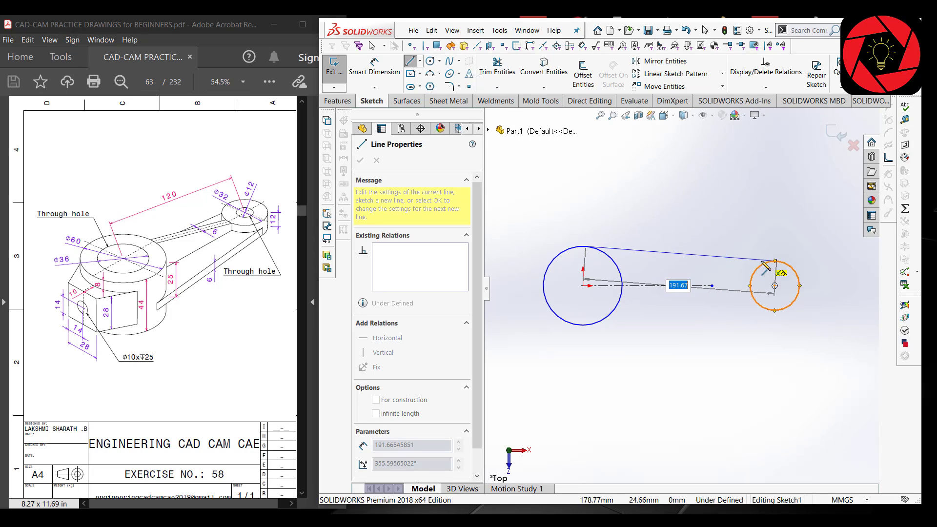
left_click(776, 261)
right_click(765, 266)
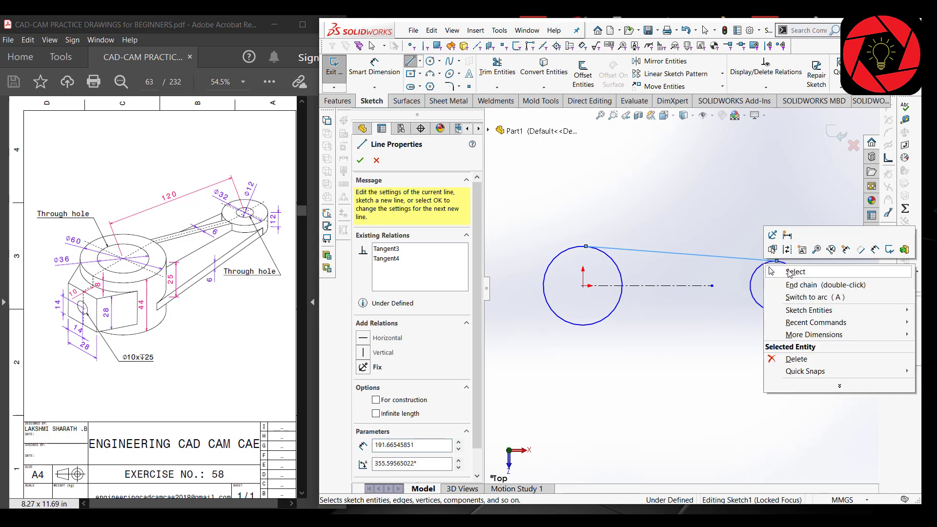
left_click(793, 272)
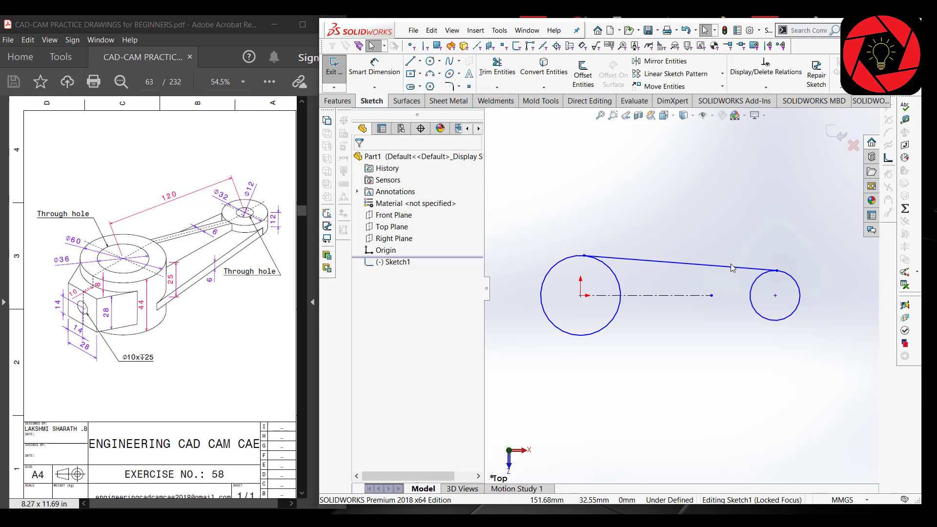
Check the existing relations between the upper line and each of the two circles.
left_click(732, 268)
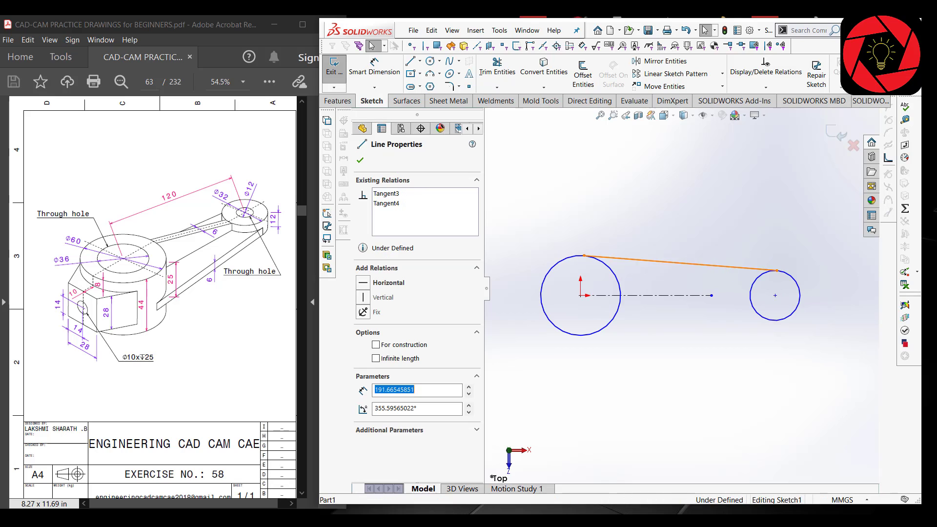
left_click(756, 280, "ctrl")
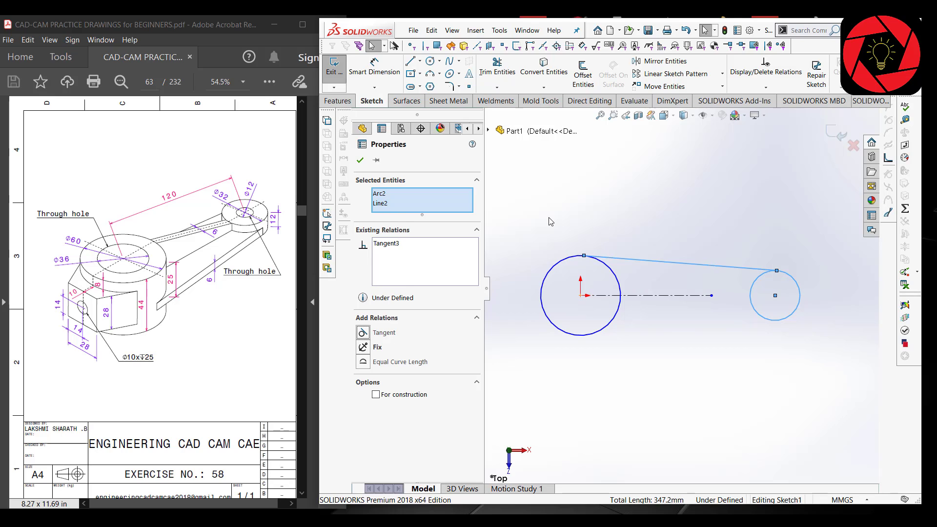
left_click(554, 233)
left_click(636, 269)
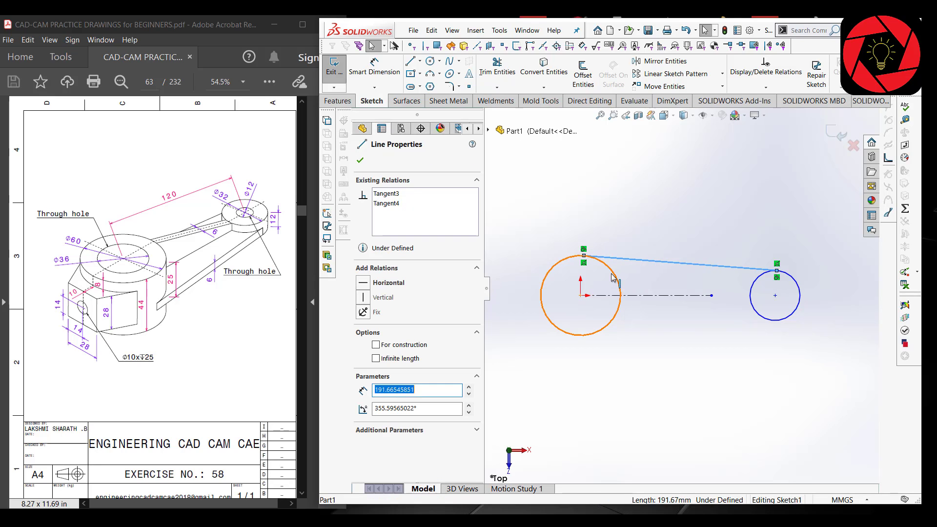
left_click(619, 280, "ctrl")
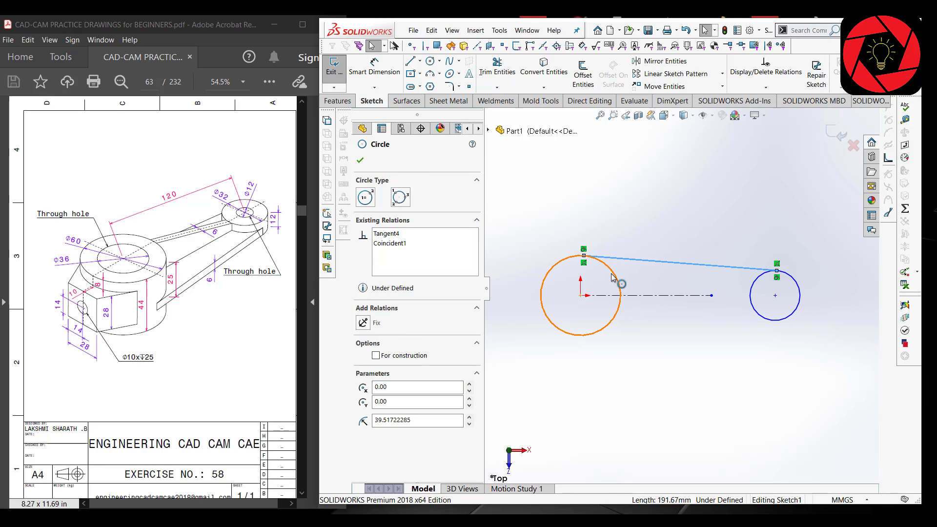
left_click(360, 161)
Sketch a short vertical line upward from the origin's level, about 61 mm to the left of the origin.
scroll(680, 288, "up", 3)
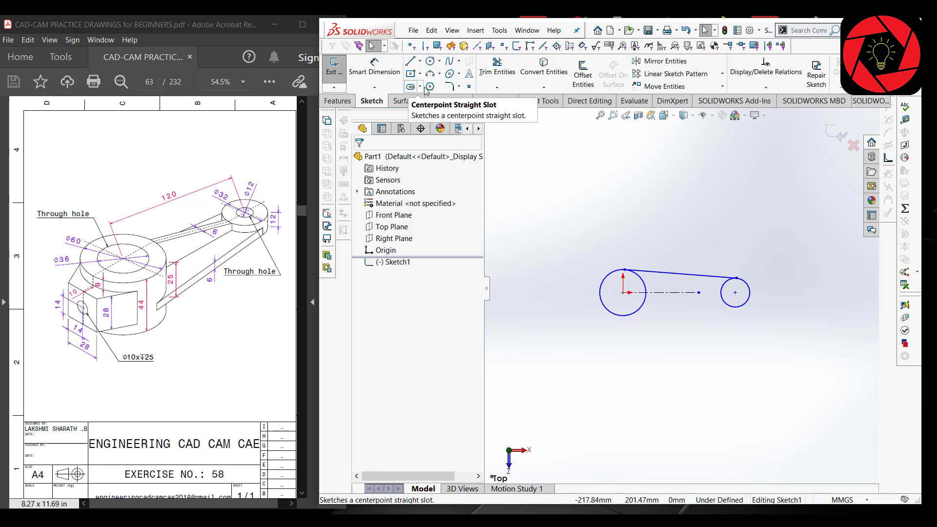
left_click(410, 61)
scroll(634, 293, "down", 4)
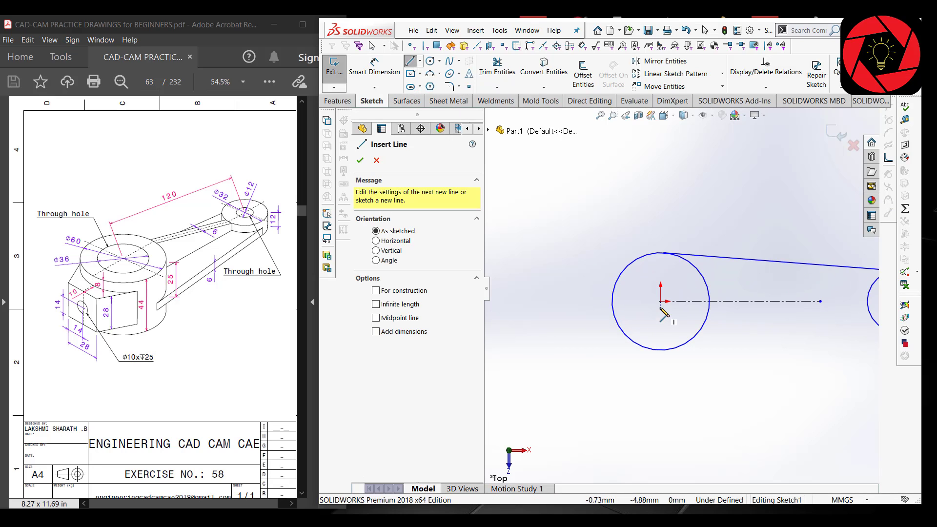
left_click(586, 301)
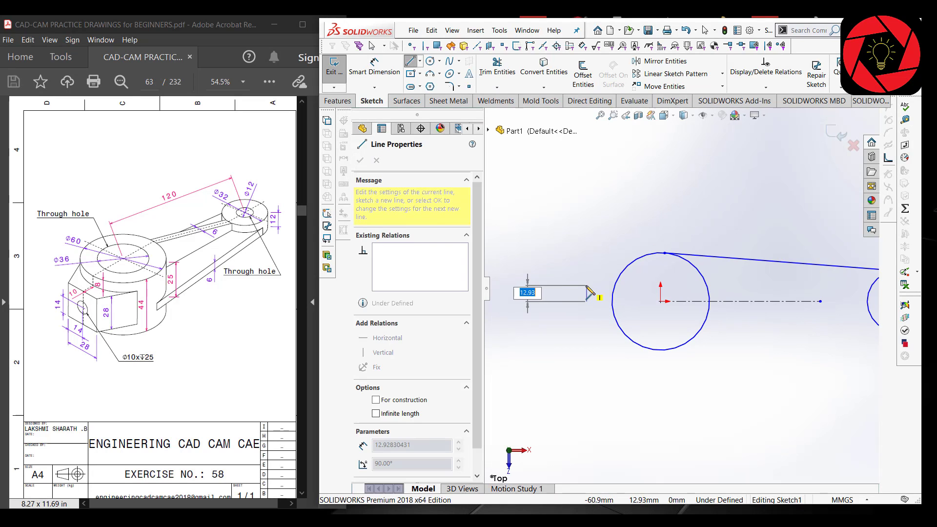
left_click(586, 281)
right_click(587, 282)
left_click(617, 290)
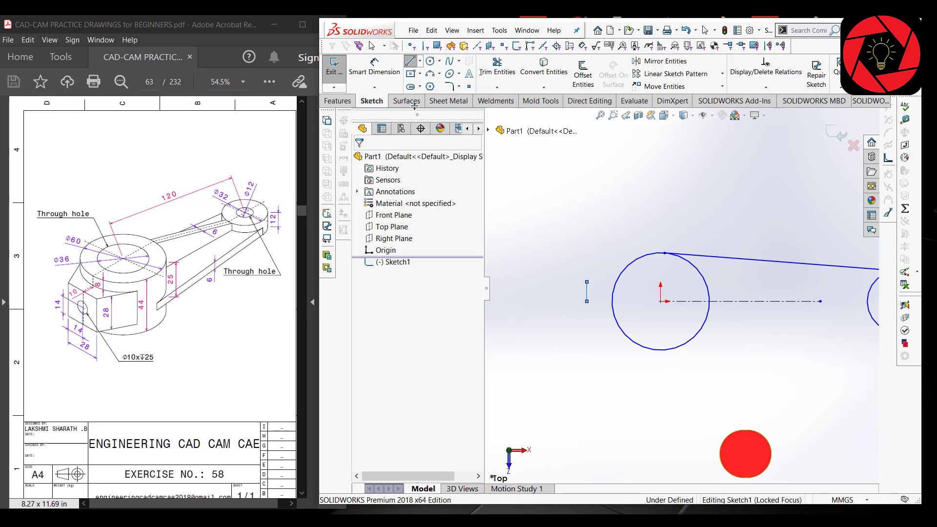
Sketch a slanted line about 38 mm long from the upper end of the short vertical line to the large circle.
left_click(410, 61)
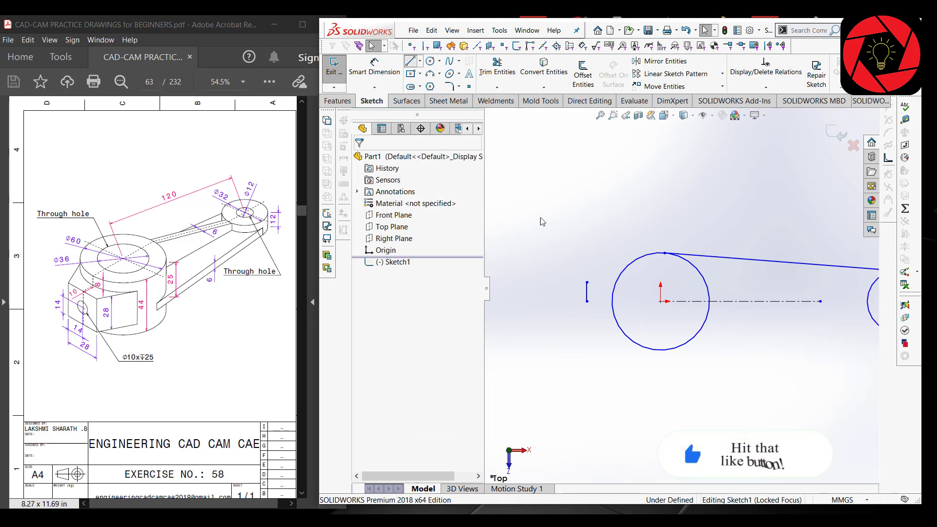
left_click(585, 283)
left_click(638, 263)
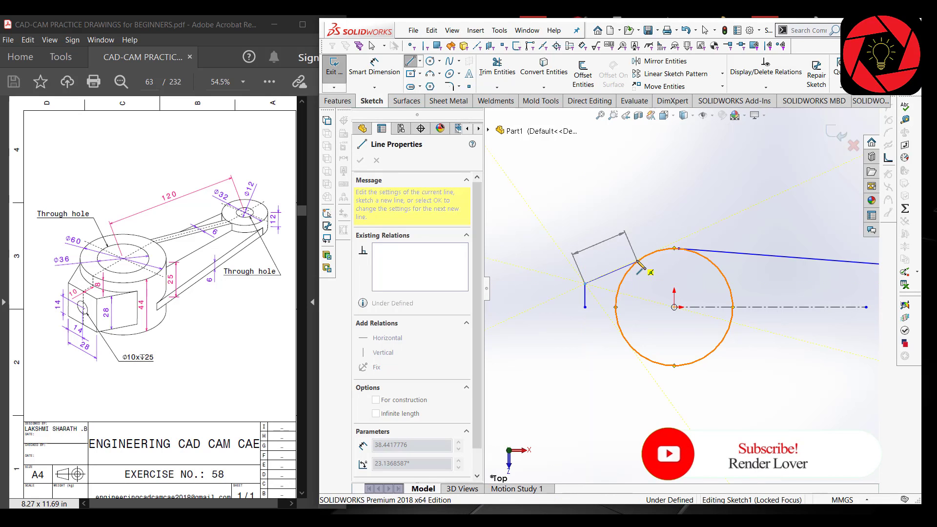
right_click(638, 262)
left_click(666, 269)
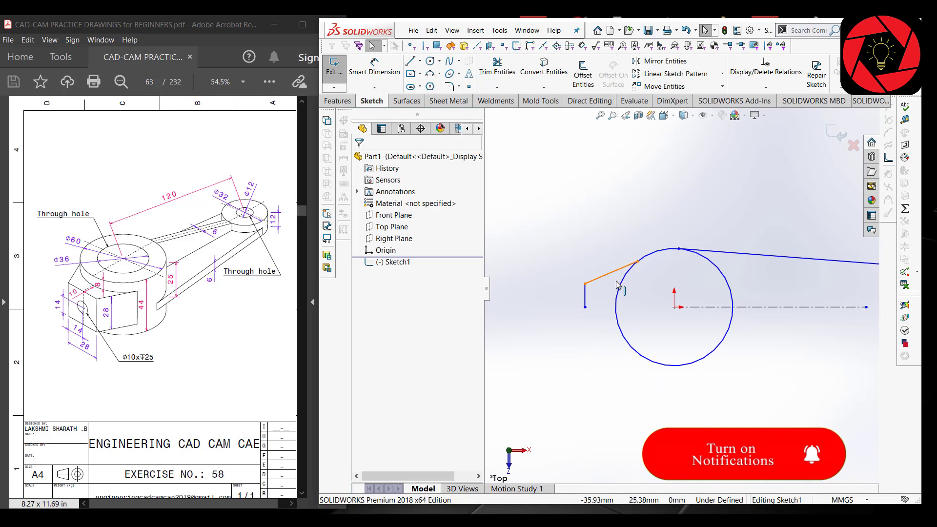
Add a Tangent relation between the slanted line and the large circle.
left_click(615, 276)
left_click(616, 288, "ctrl")
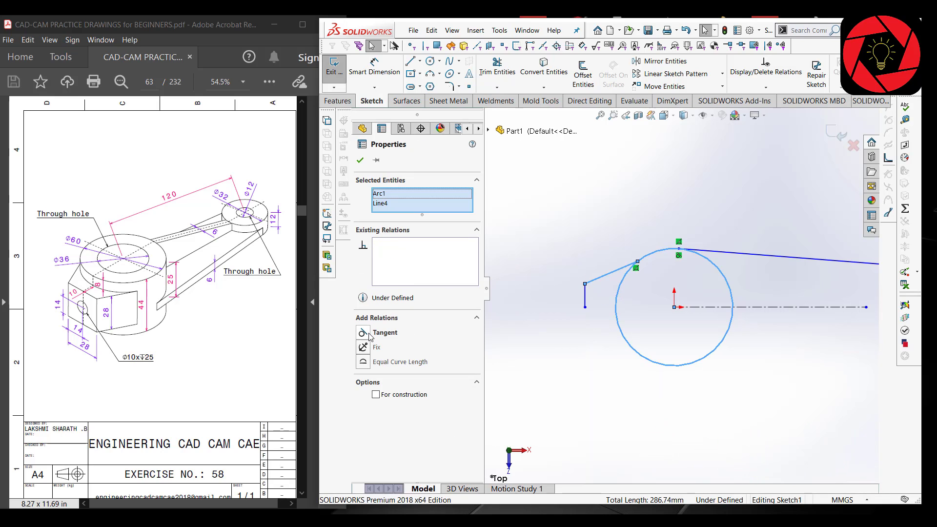
left_click(370, 334)
left_click(360, 160)
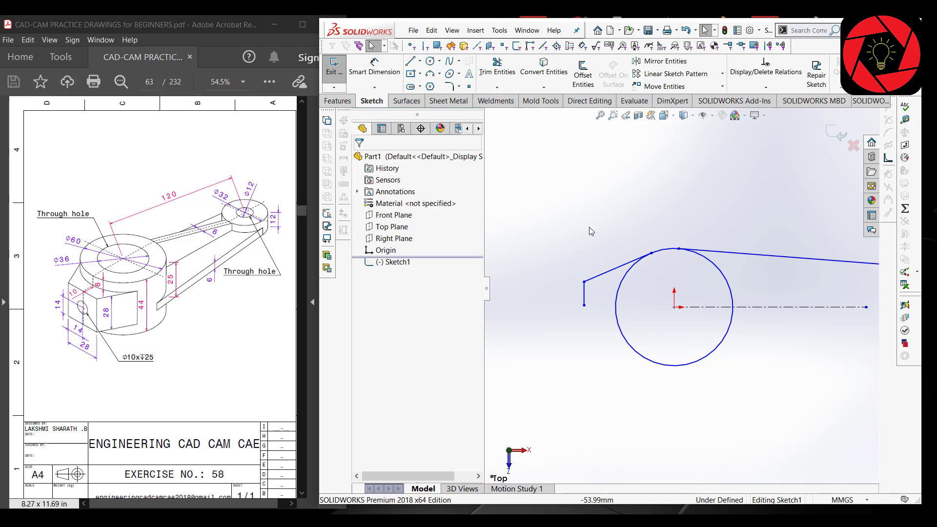
Mirror the short vertical line, the slanted line and the long upper tangent line about the horizontal centerline, keeping the originals.
scroll(707, 288, "up", 4)
scroll(746, 307, "down", 2)
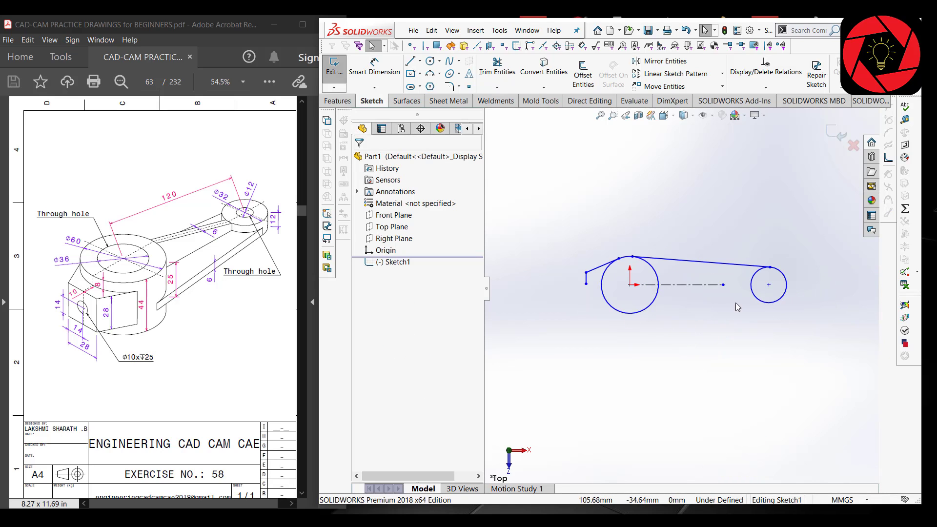
left_click(669, 69)
left_click(597, 270)
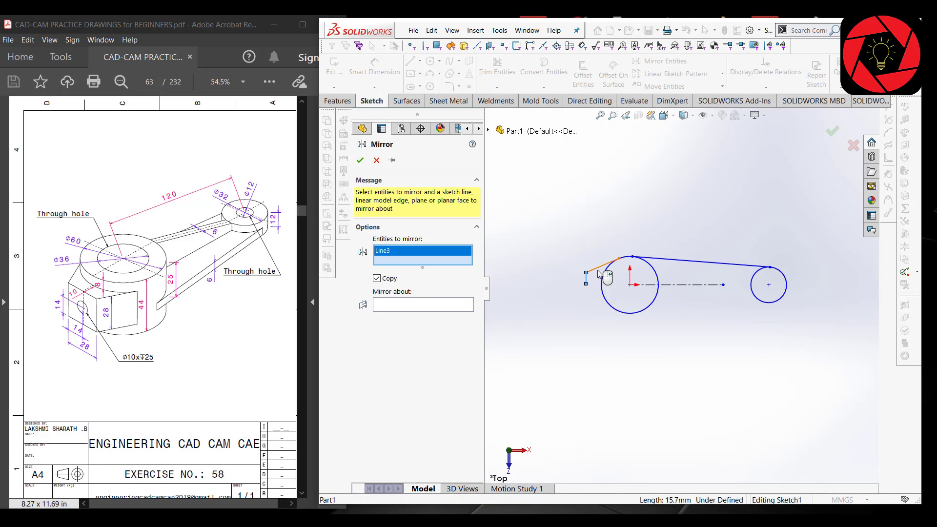
left_click(585, 278)
left_click(681, 260)
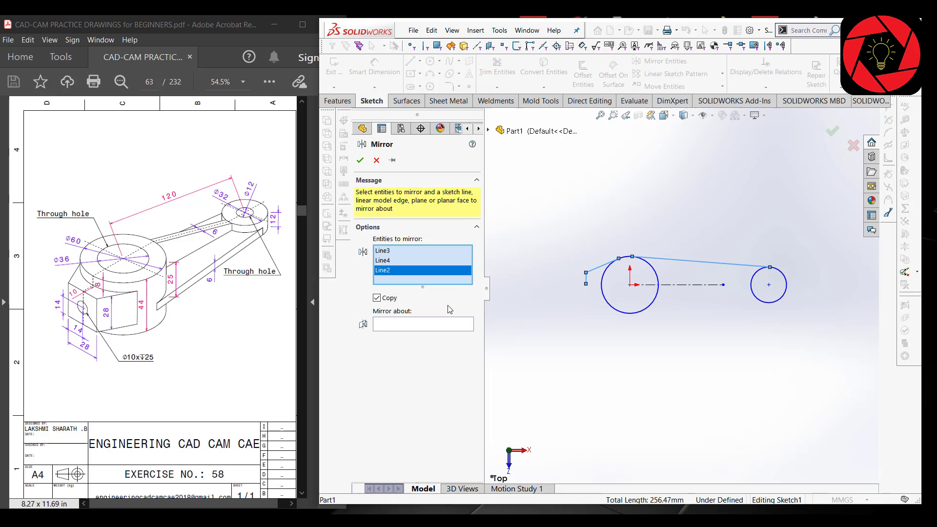
left_click(418, 326)
left_click(693, 286)
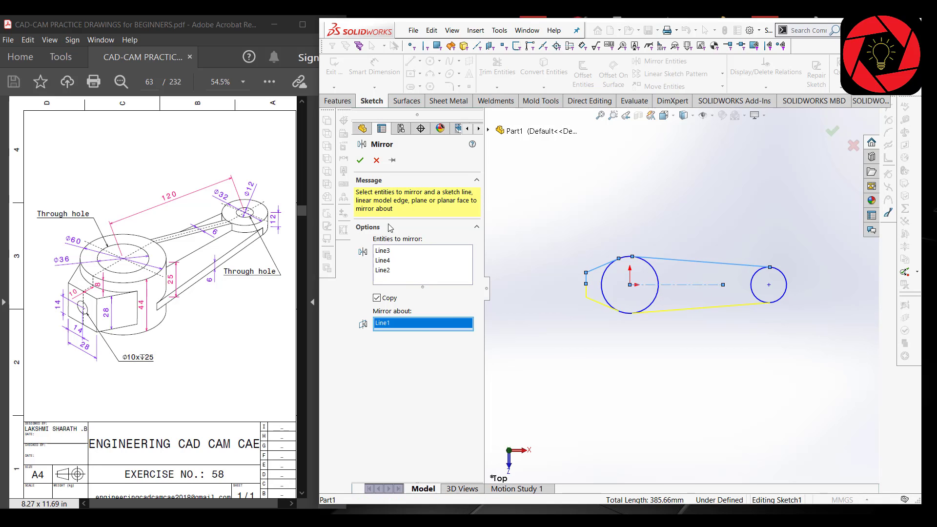
left_click(360, 160)
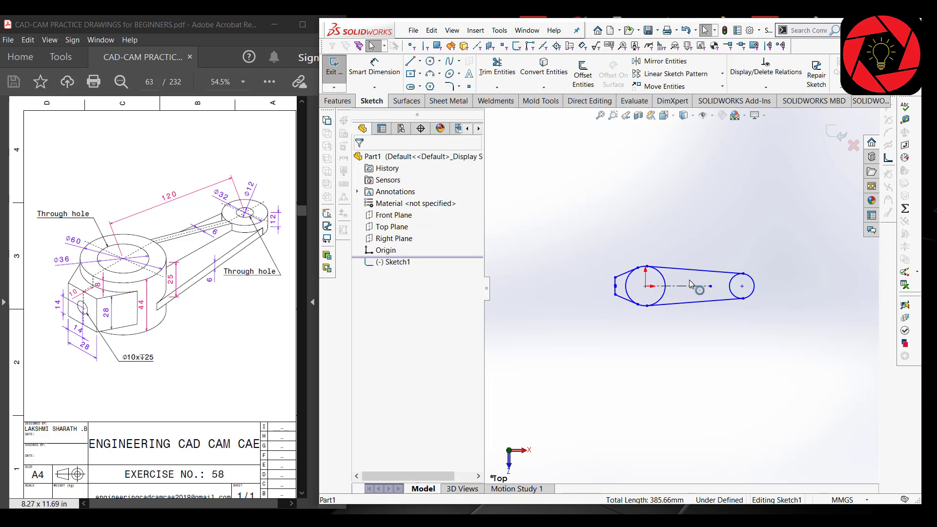
Sketch a circle of about 19.6 mm radius centred on the origin, inside the large circle.
left_click(384, 73)
left_click(429, 62)
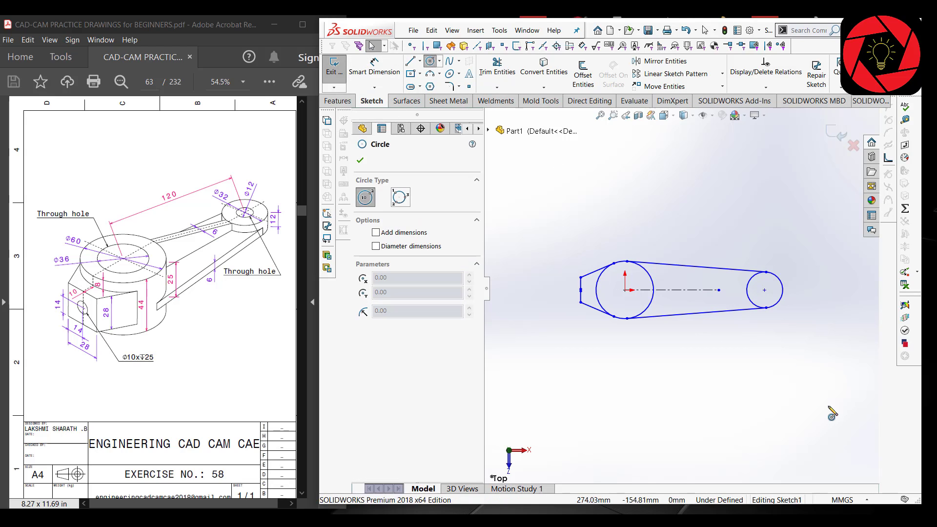
scroll(642, 283, "down", 2)
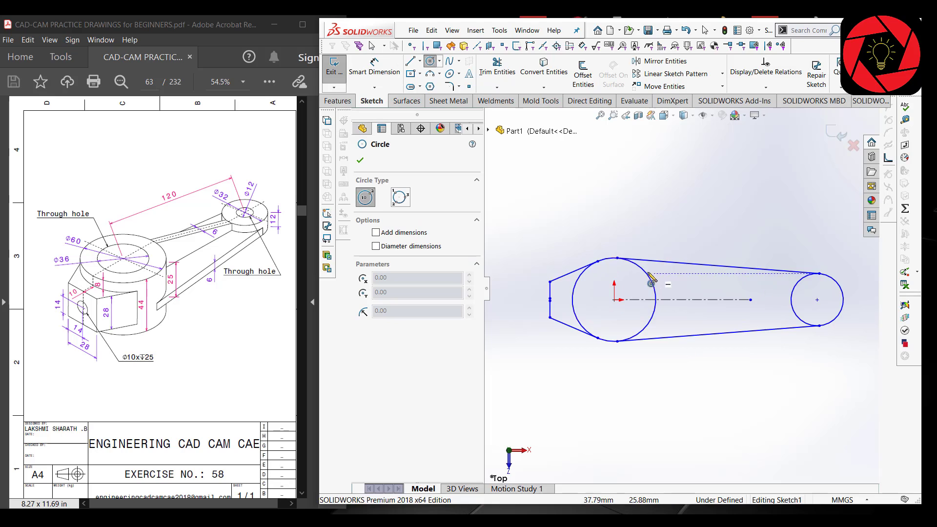
left_click(614, 300)
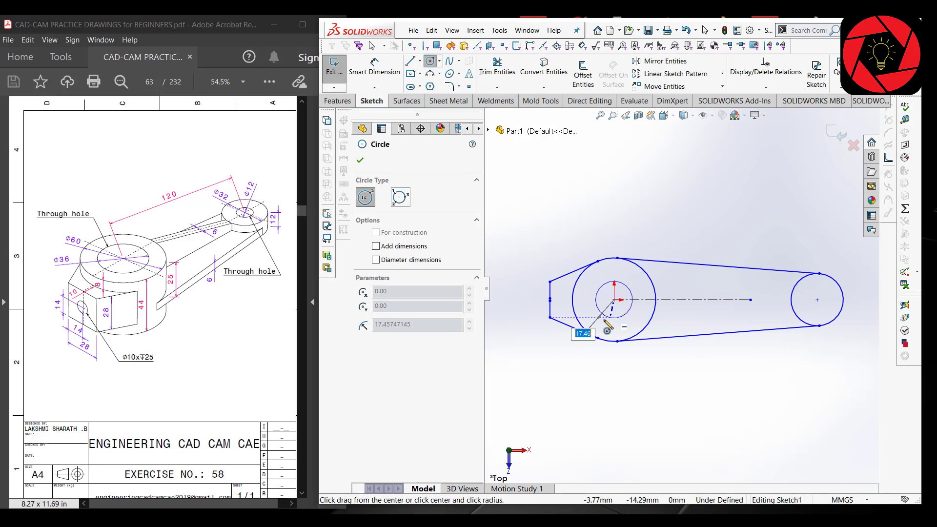
left_click(607, 318)
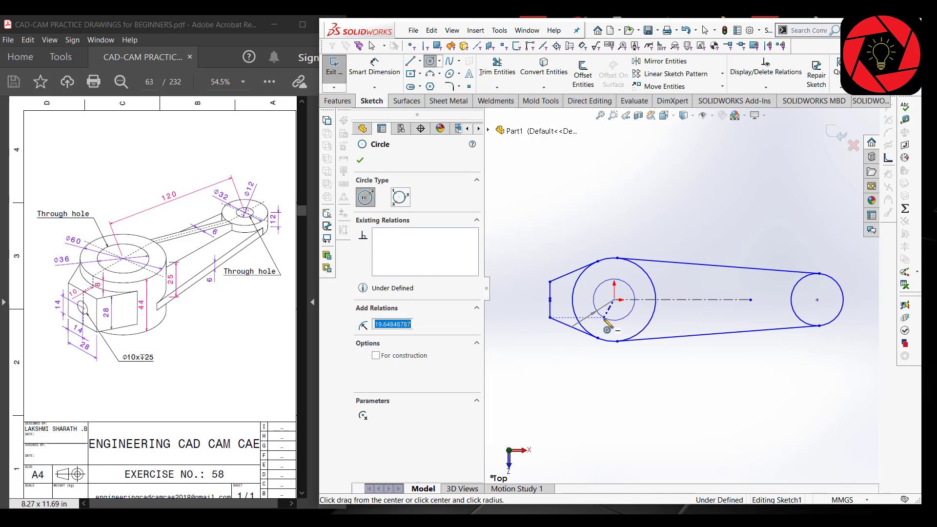
Sketch a circle of about 11 mm radius concentric with the small end circle.
left_click(816, 300)
left_click(814, 311)
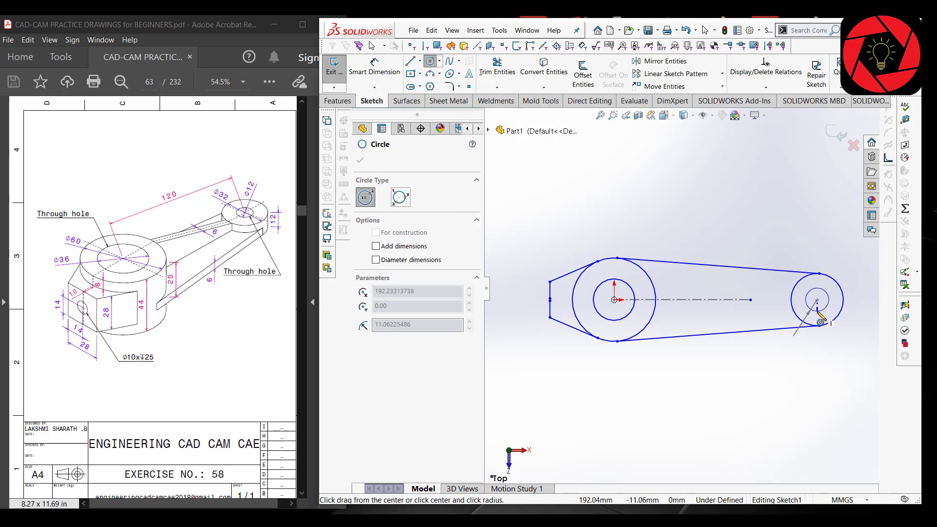
right_click(772, 311)
left_click(791, 316)
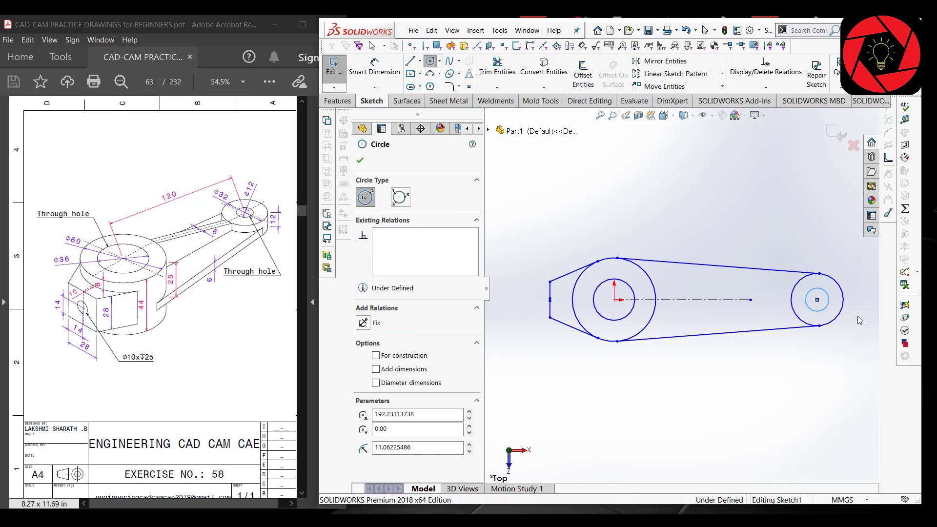
Dimension the inner circle at the origin to a diameter of 36 mm.
left_click(378, 73)
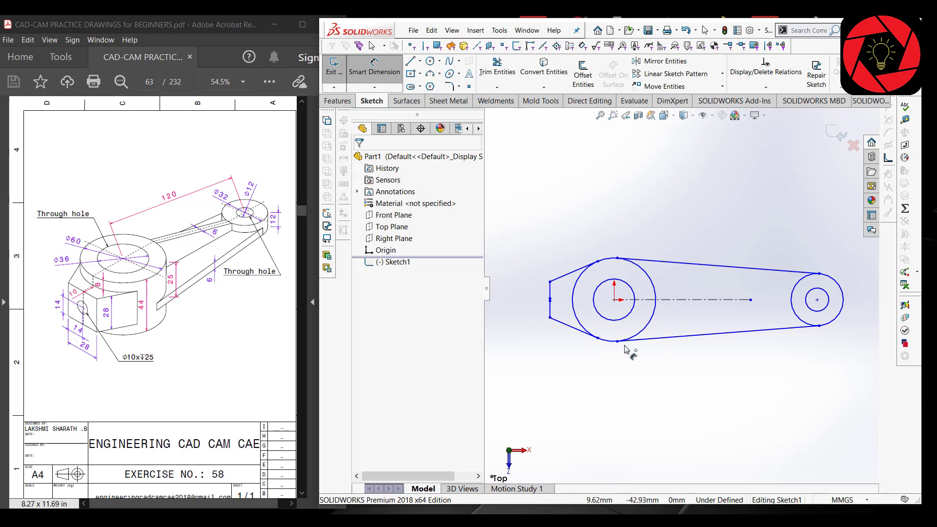
left_click(571, 403)
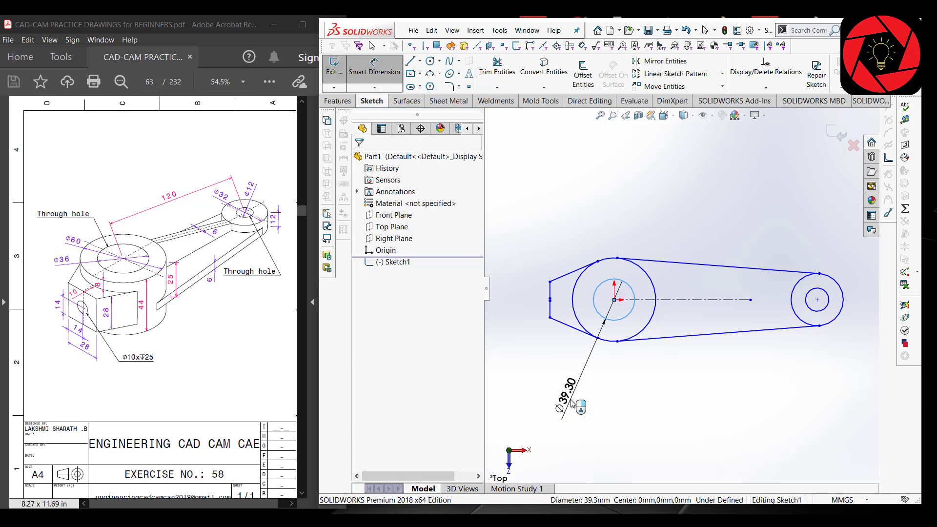
left_click(573, 405)
type("36")
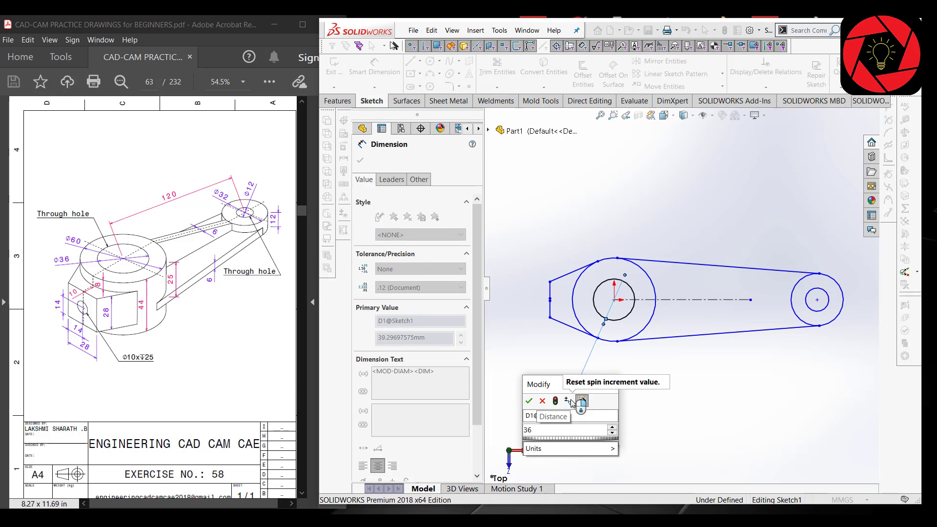
key("Return")
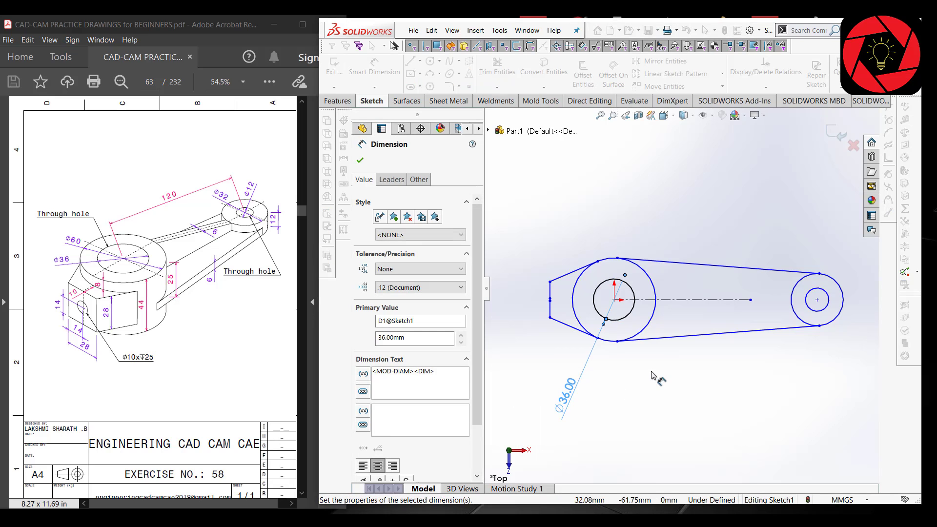
Dimension the outer circle around the origin to a diameter of 60 mm and finish dimensioning.
scroll(610, 347, "down", 3)
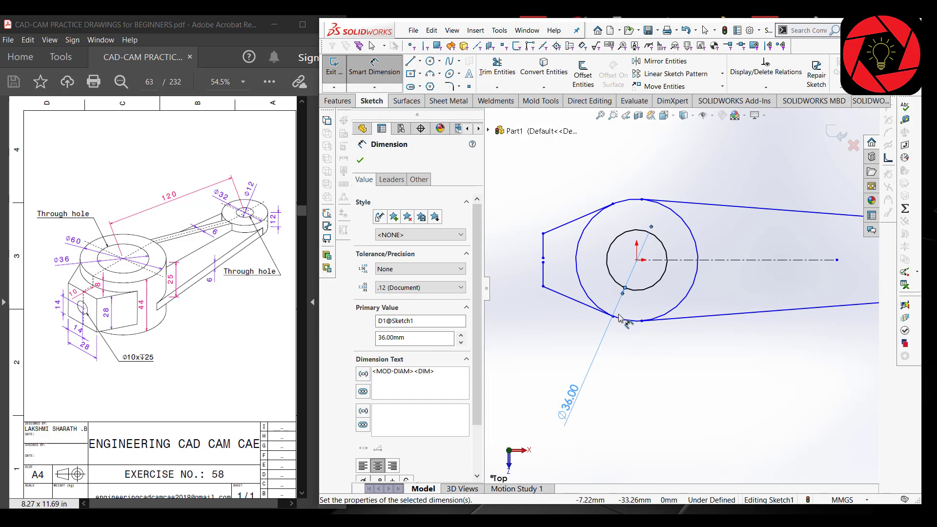
left_click(584, 291)
left_click(548, 372)
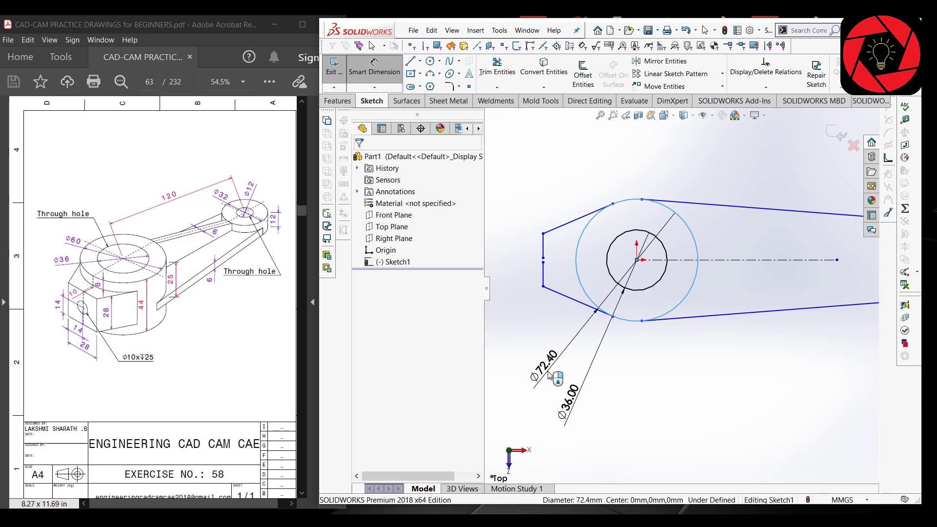
type("6")
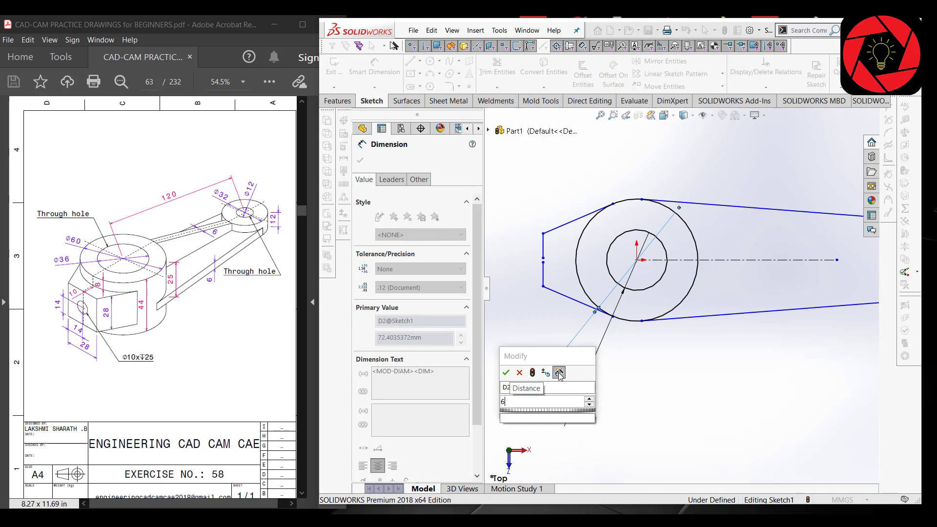
type("0")
key("Return")
scroll(600, 347, "up", 2)
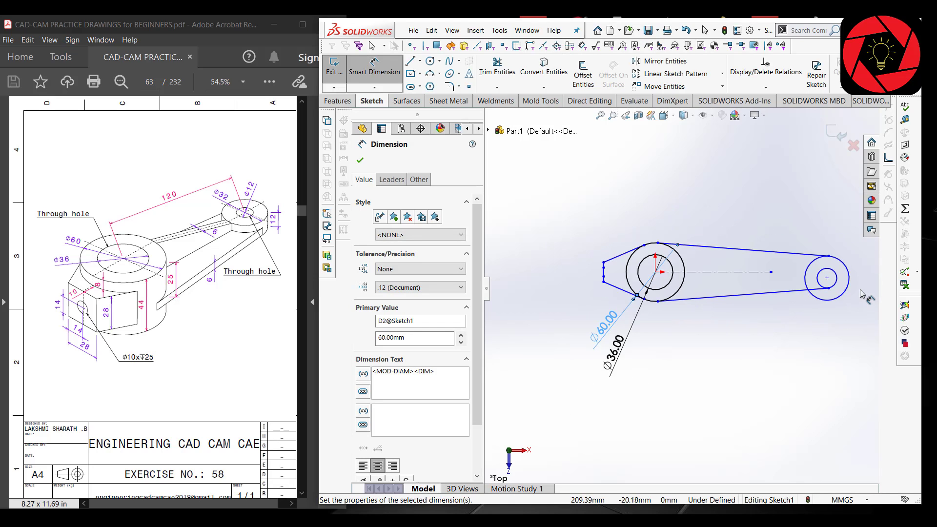
scroll(862, 296, "down", 2)
scroll(732, 312, "up", 2)
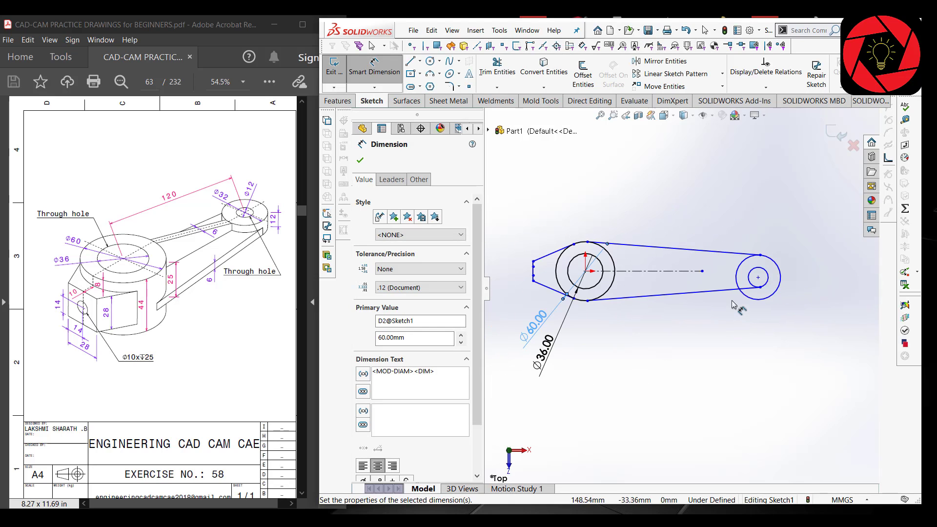
left_click(360, 162)
Add a Horizontal relation between the small end circles' centre and the free end of the centerline.
scroll(750, 276, "down", 2)
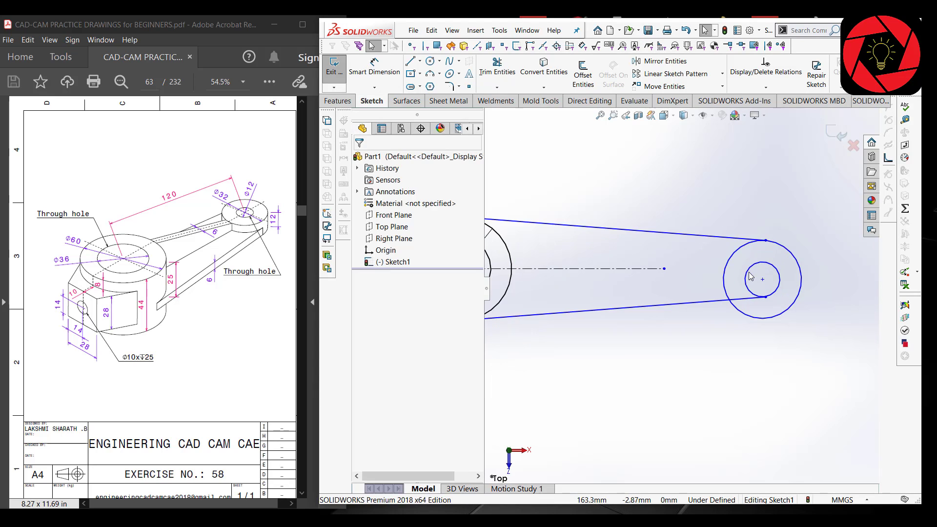
left_click(762, 280)
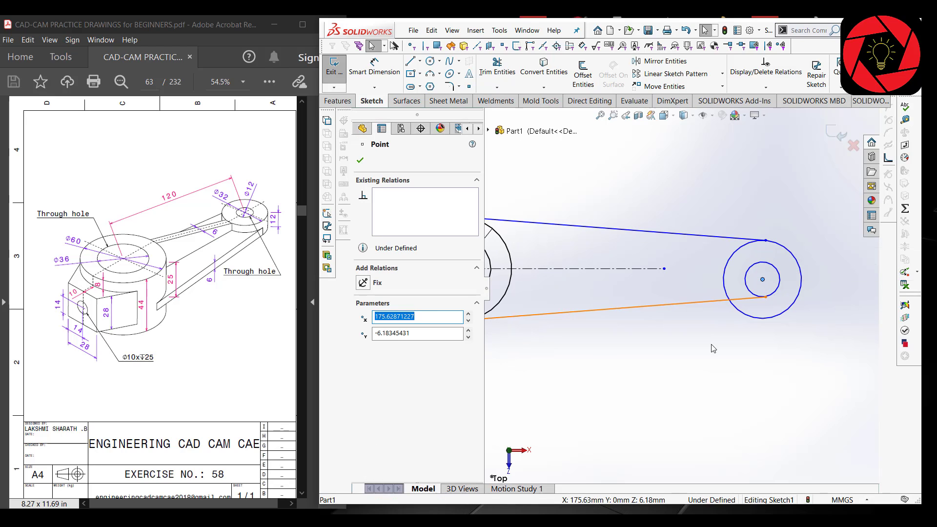
left_click(665, 268, "ctrl")
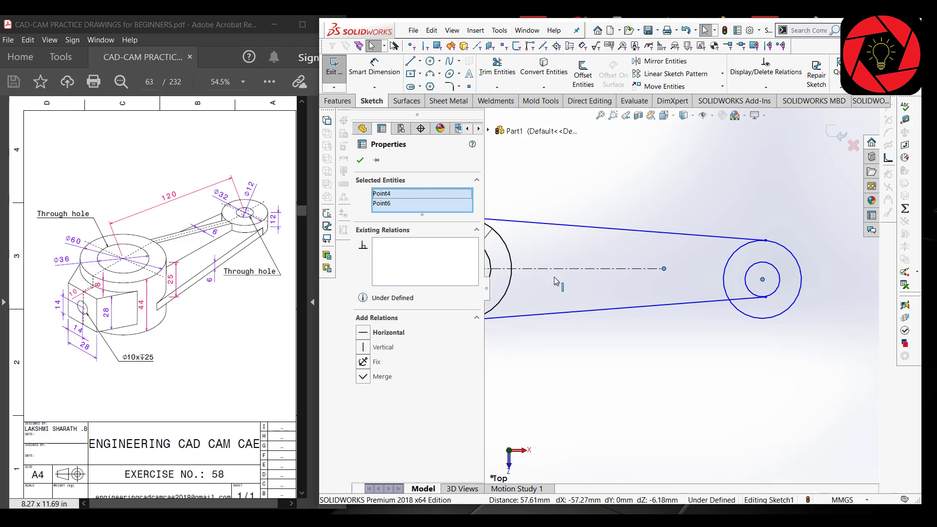
left_click(363, 335)
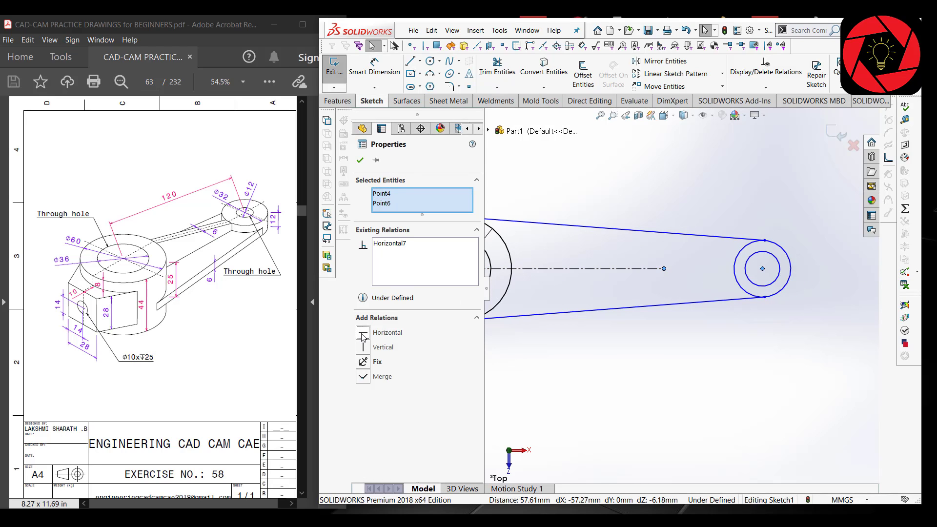
left_click(360, 161)
Dimension the inner circle at the small end to a diameter of 12 mm.
scroll(680, 288, "up", 2)
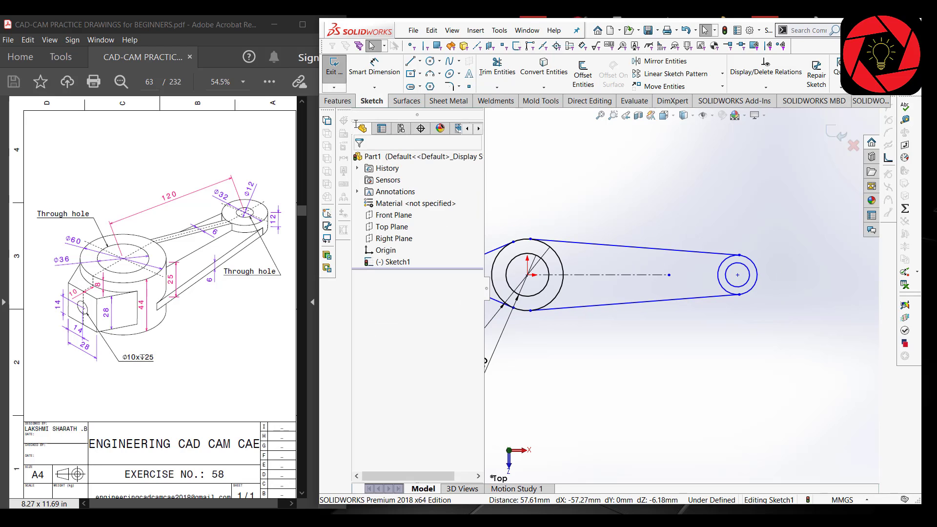
left_click(374, 68)
scroll(800, 275, "down", 2)
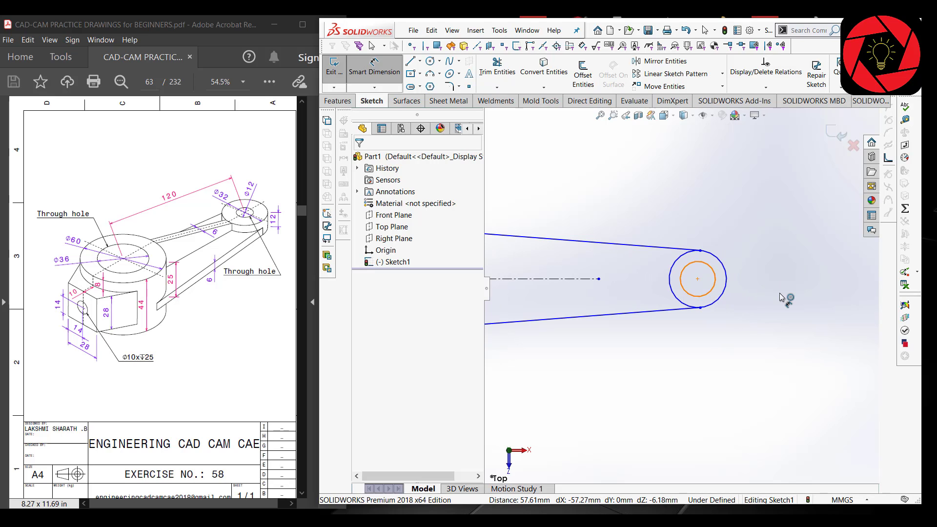
left_click(716, 282)
left_click(788, 295)
type("12")
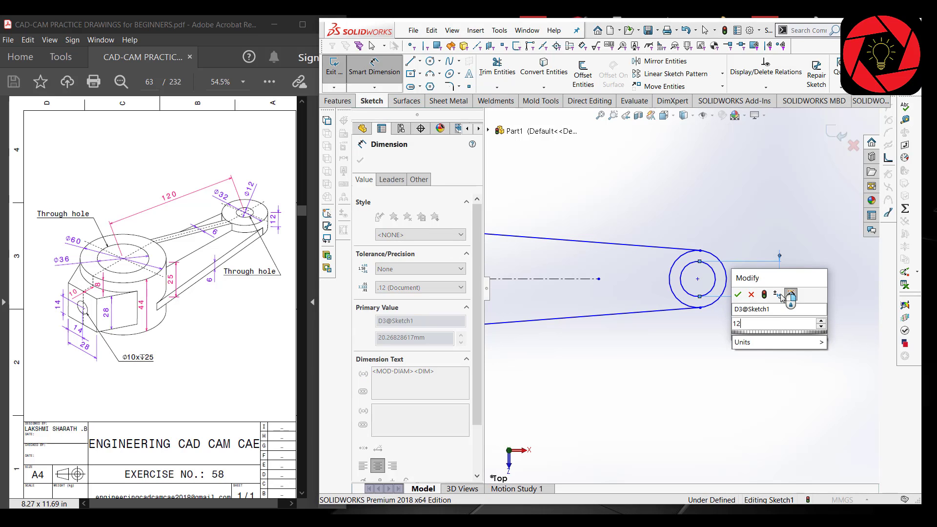
key("Return")
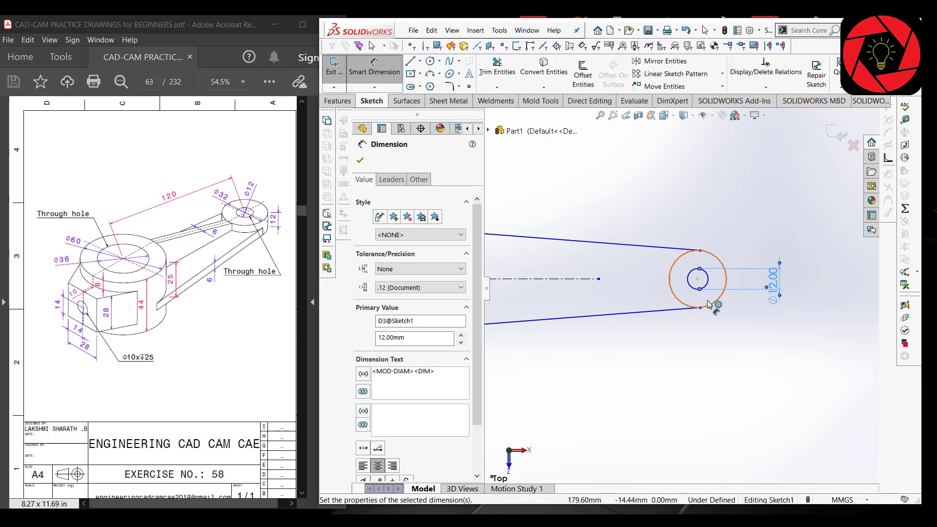
Dimension the outer circle at the small end to a diameter of 32 mm.
left_click(721, 304)
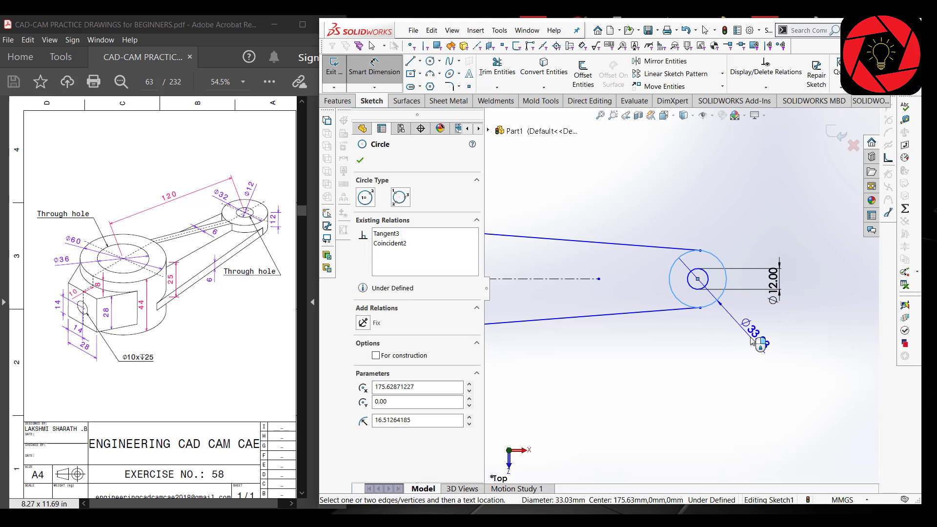
left_click(755, 341)
type("32")
key("Return")
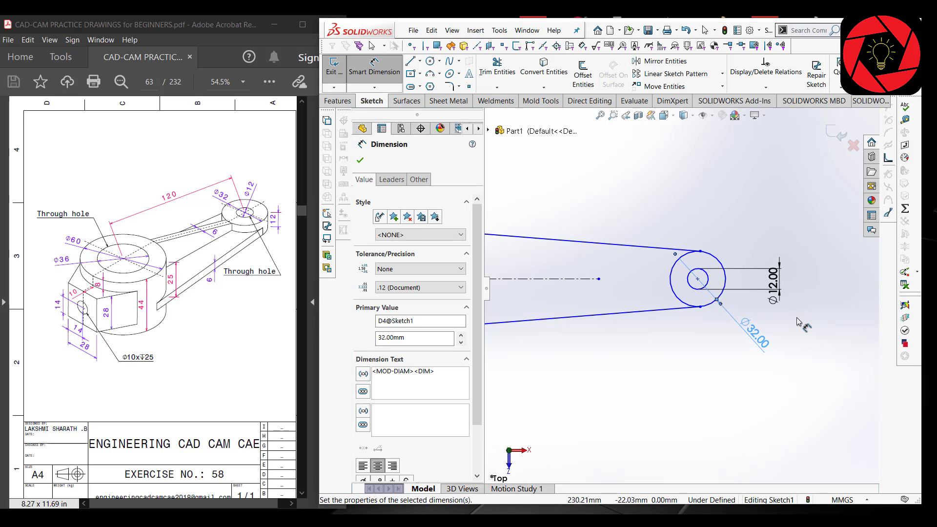
Dimension the distance between the origin and the small end circles' centre to 120 mm.
key("f")
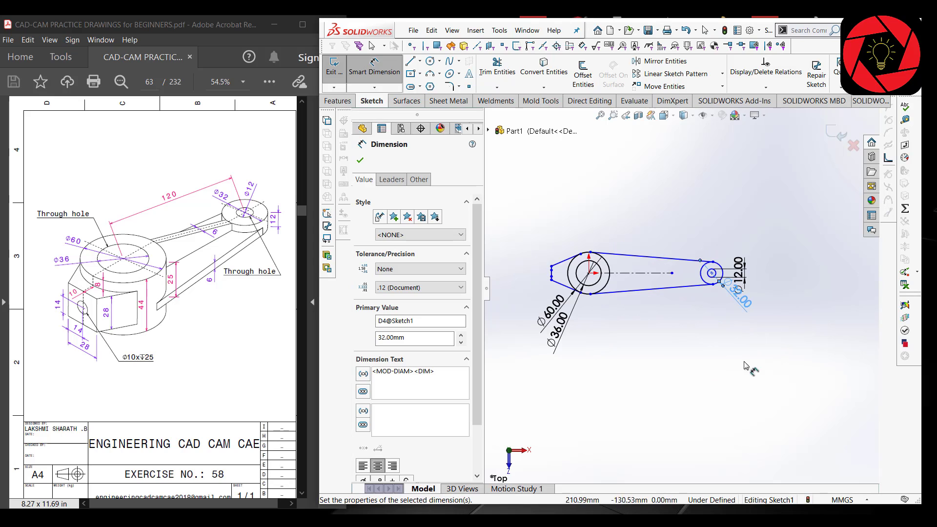
left_click(590, 274)
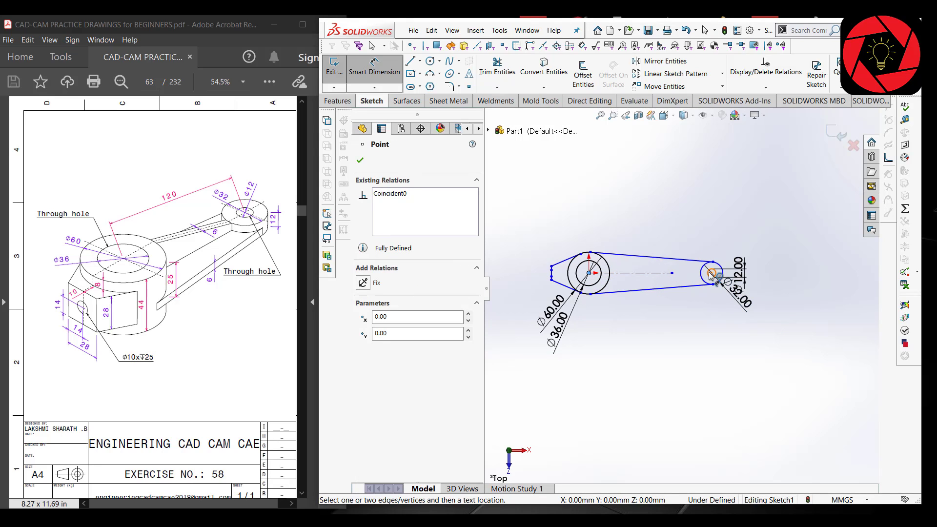
left_click(712, 275)
left_click(679, 323)
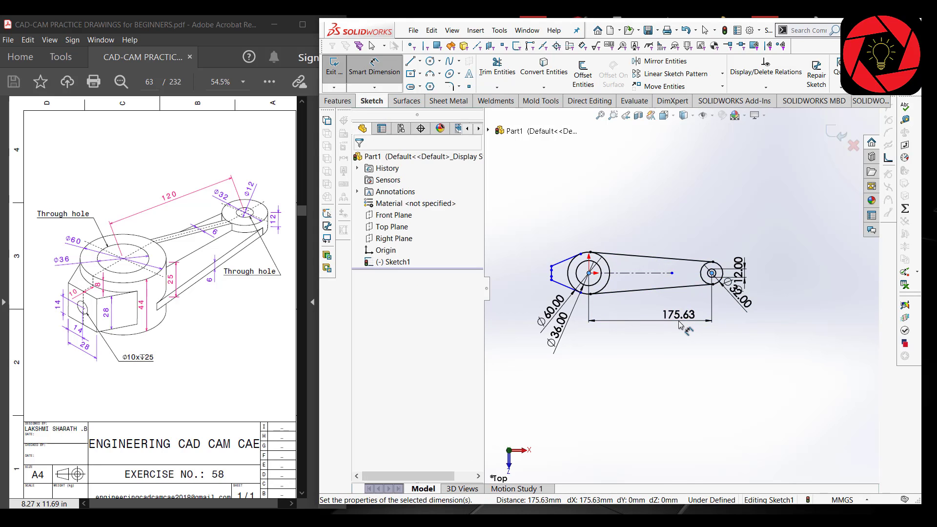
type("120")
key("Return")
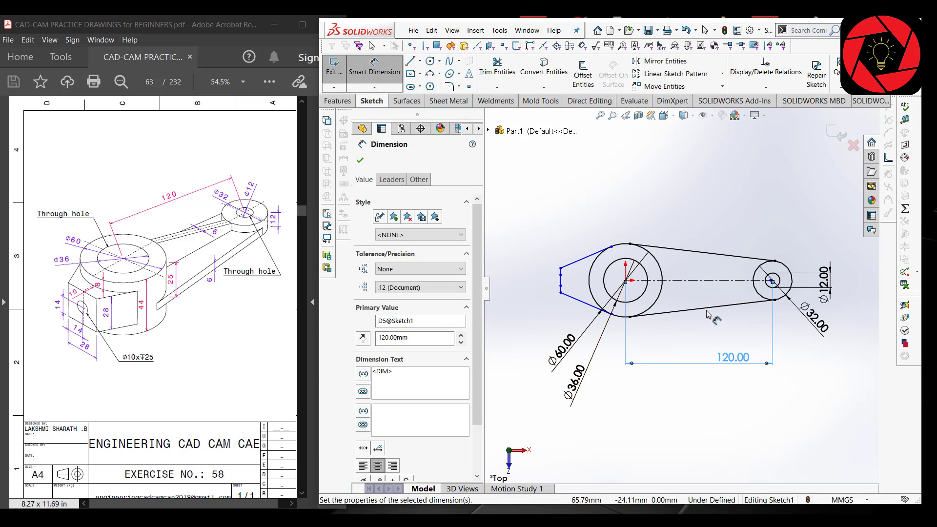
scroll(566, 288, "down", 4)
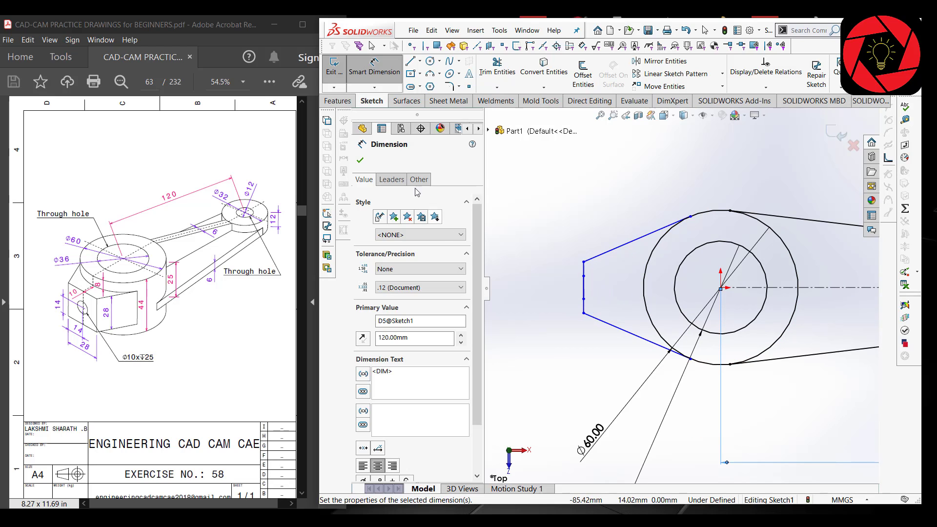
Trim away the segmented vertical line that joins the two slanted lines beside the large circles.
left_click(361, 160)
left_click(497, 68)
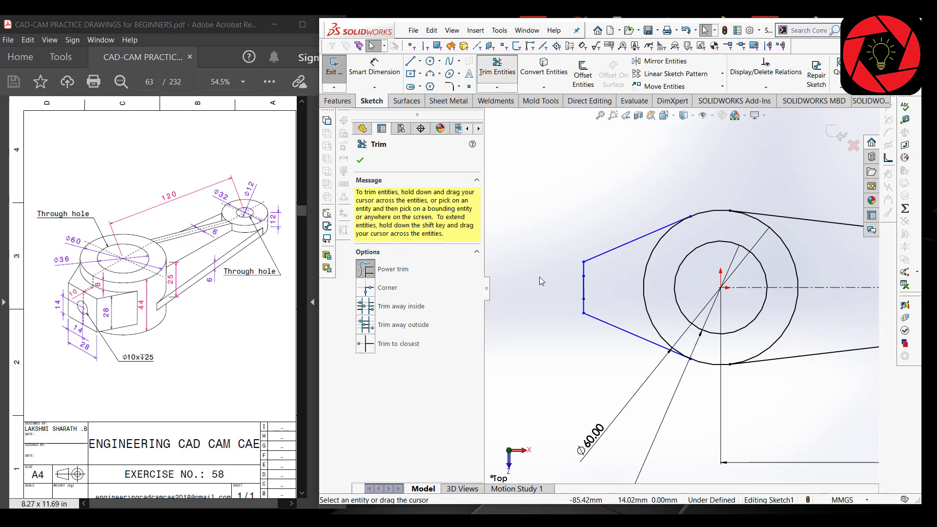
left_click(360, 161)
Draw a single vertical line, about 20 mm long, joining the free endpoints of the two slanted lines.
key("l")
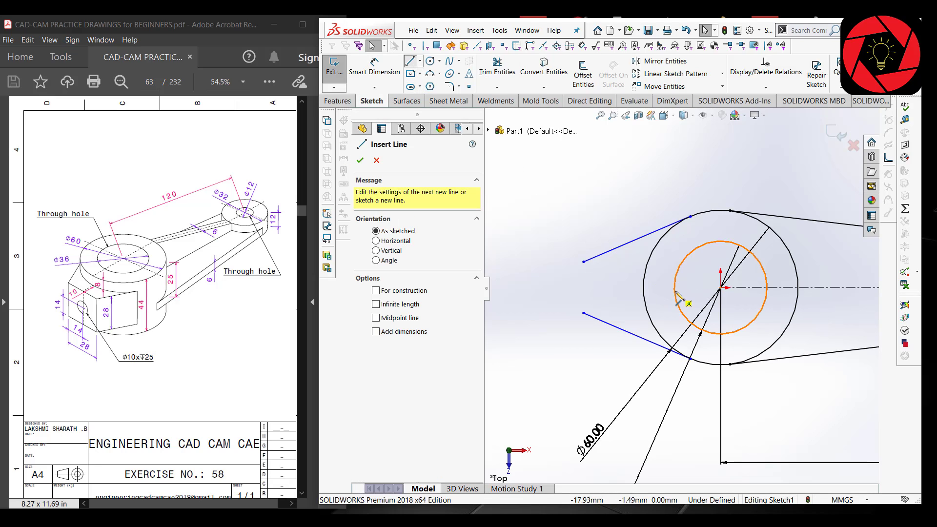
left_click(583, 263)
left_click(584, 312)
right_click(585, 317)
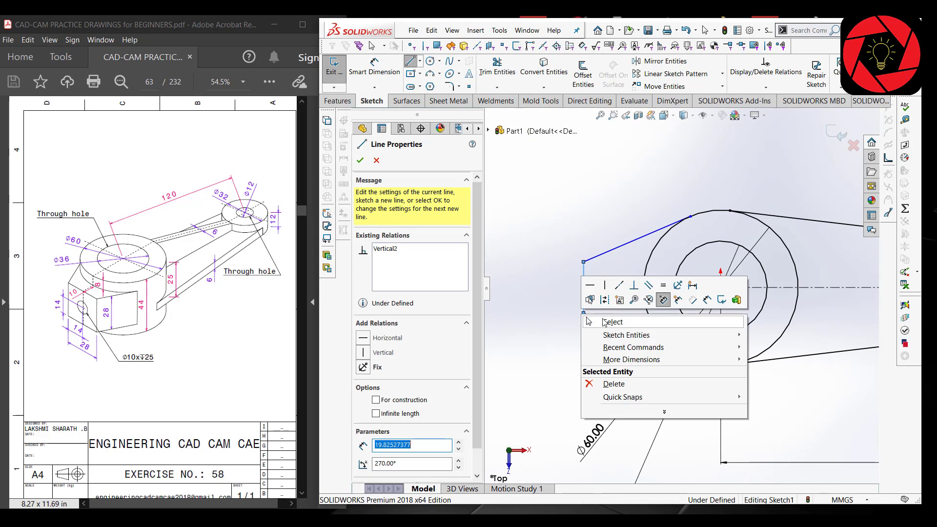
left_click(613, 322)
Dimension the length of the vertical end line to 28 mm.
scroll(584, 341, "up", 2)
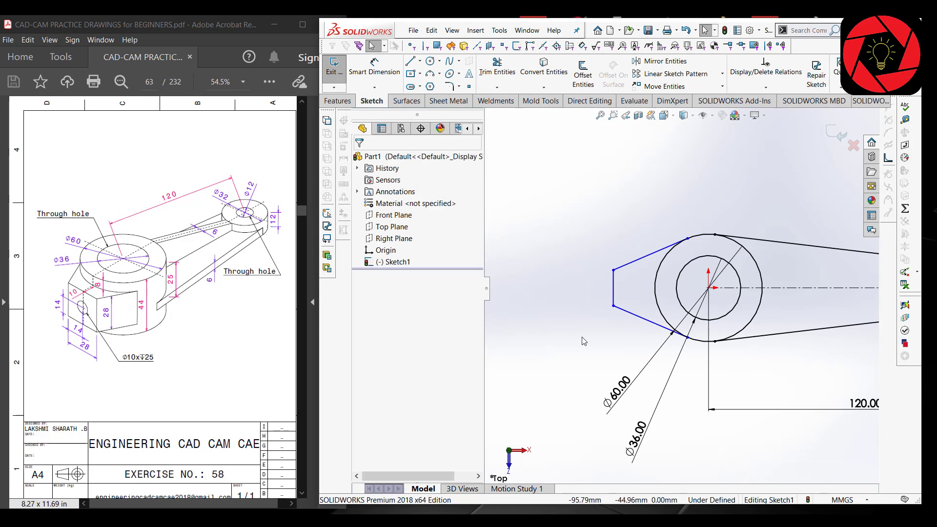
left_click(385, 66)
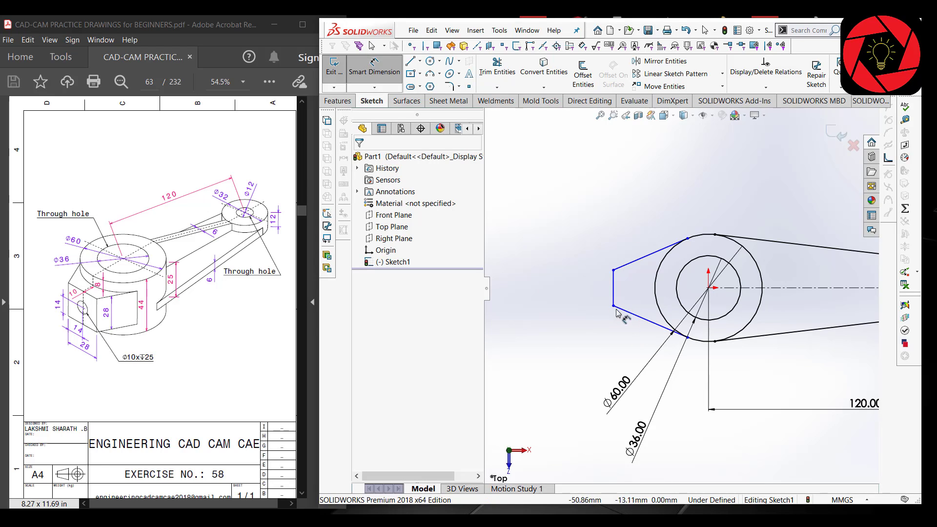
left_click(614, 288)
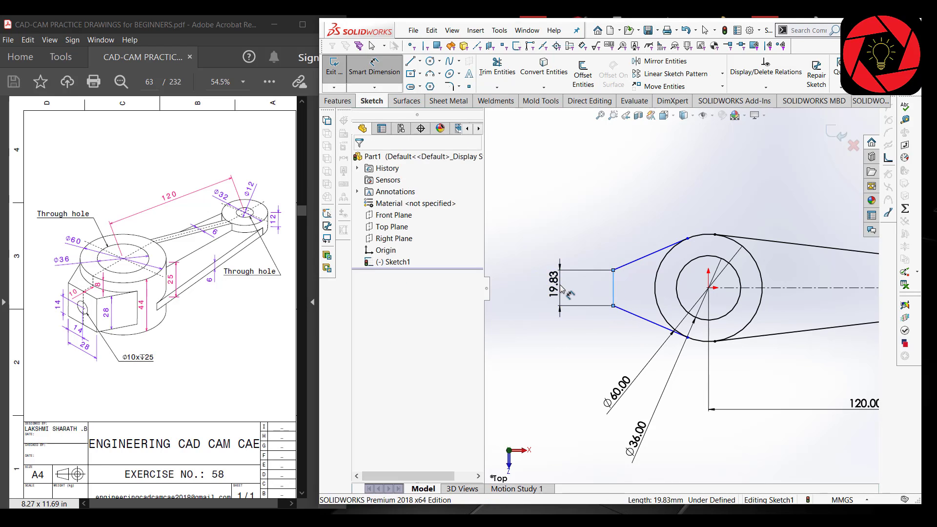
left_click(559, 292)
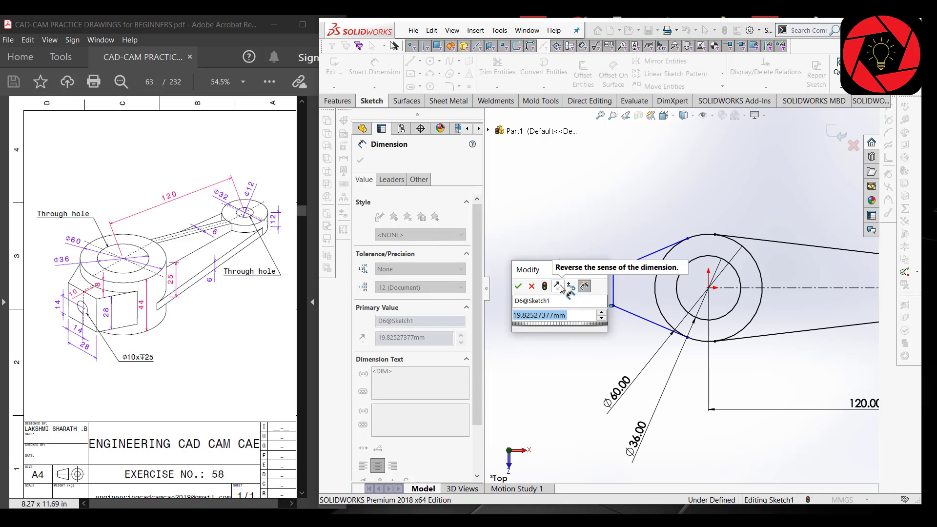
type("28")
key("Return")
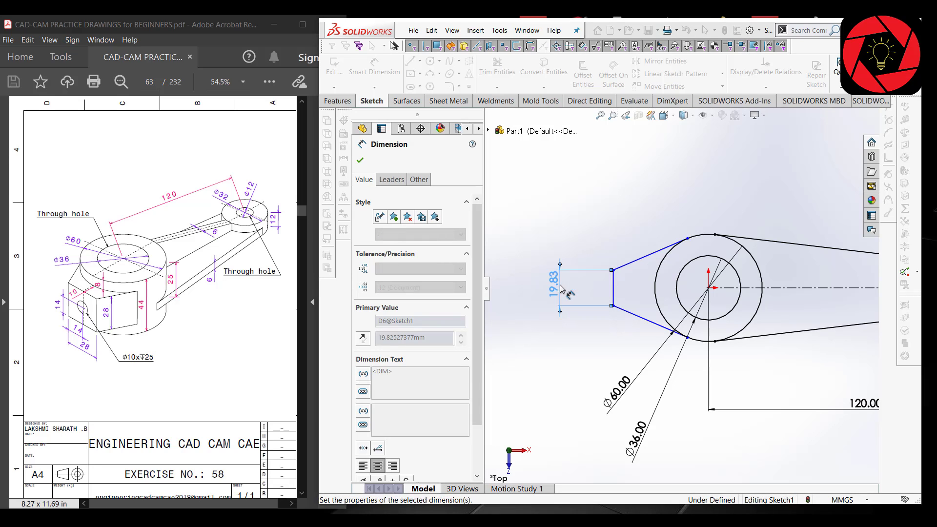
left_click(364, 161)
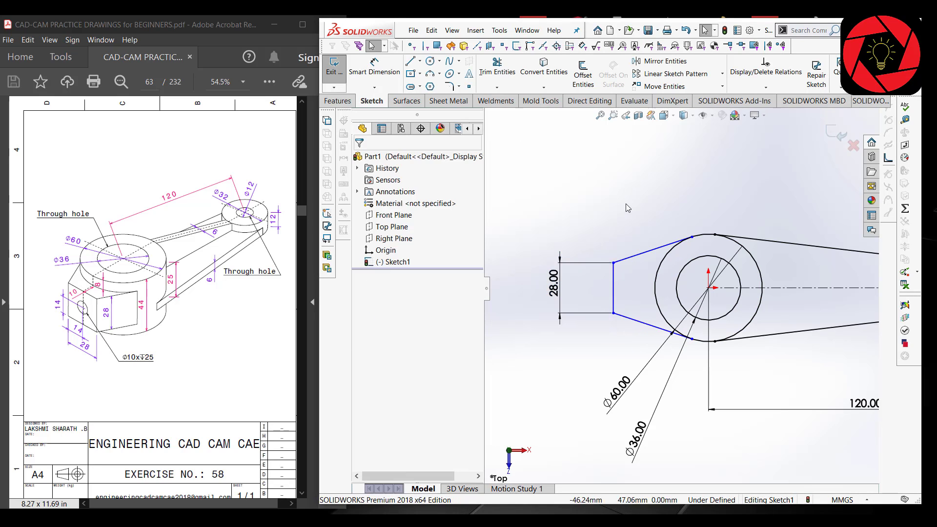
Add a Horizontal relation between the midpoint of the 28 mm end line and the origin.
left_click(613, 287, "ctrl")
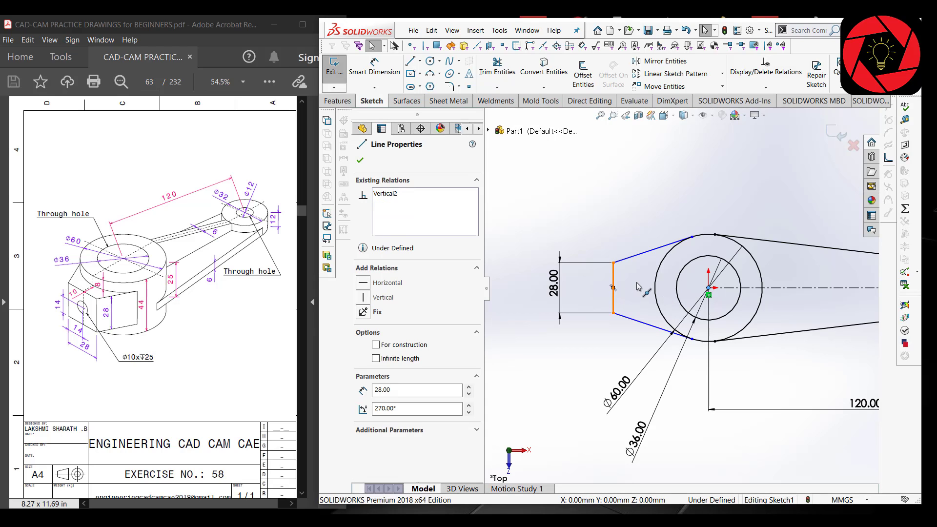
left_click(369, 331)
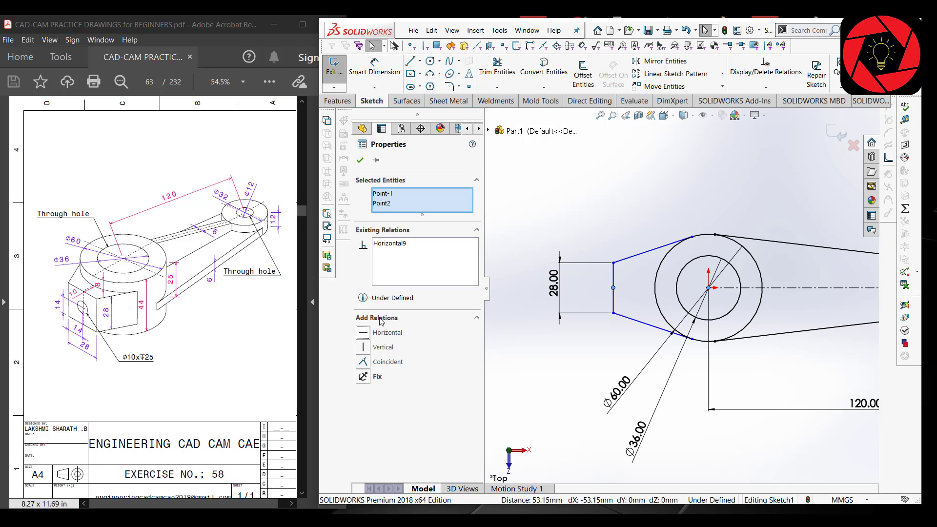
left_click(359, 160)
Draw a vertical centerline tangent to the 60 mm circle on the end line's side and dimension it 10 mm from that line.
key("z")
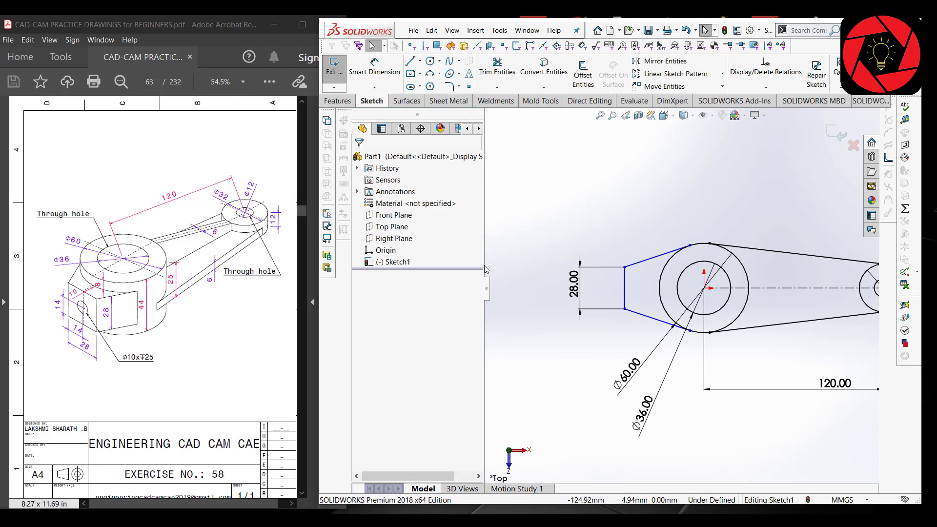
left_click(367, 78)
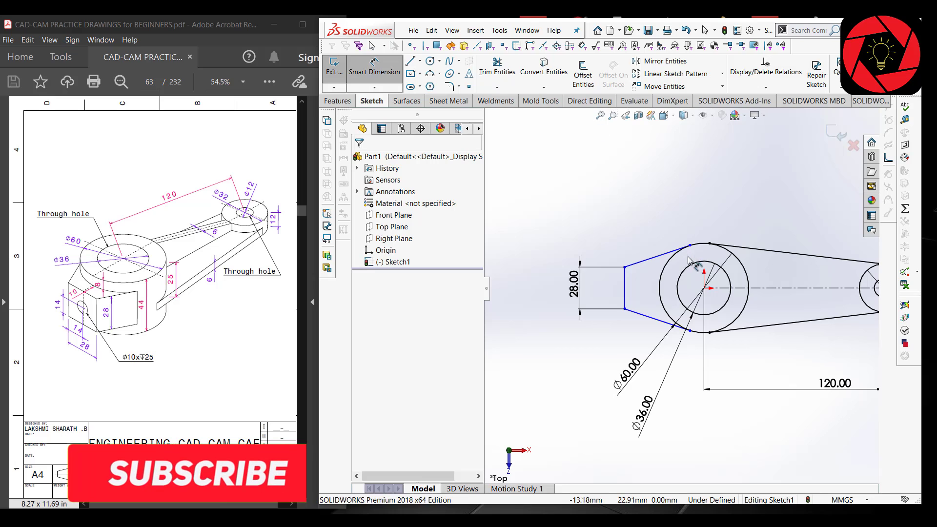
scroll(701, 298, "down", 2)
scroll(636, 295, "down", 2)
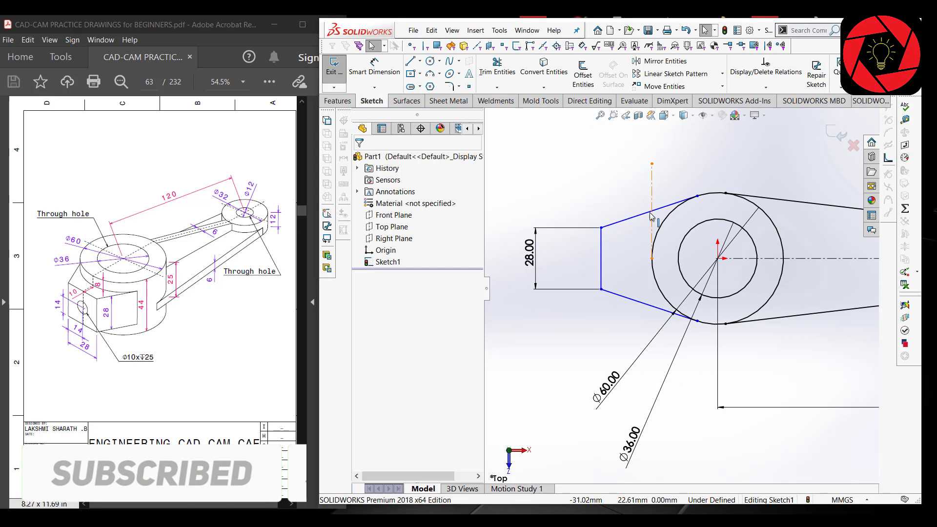
left_click(375, 68)
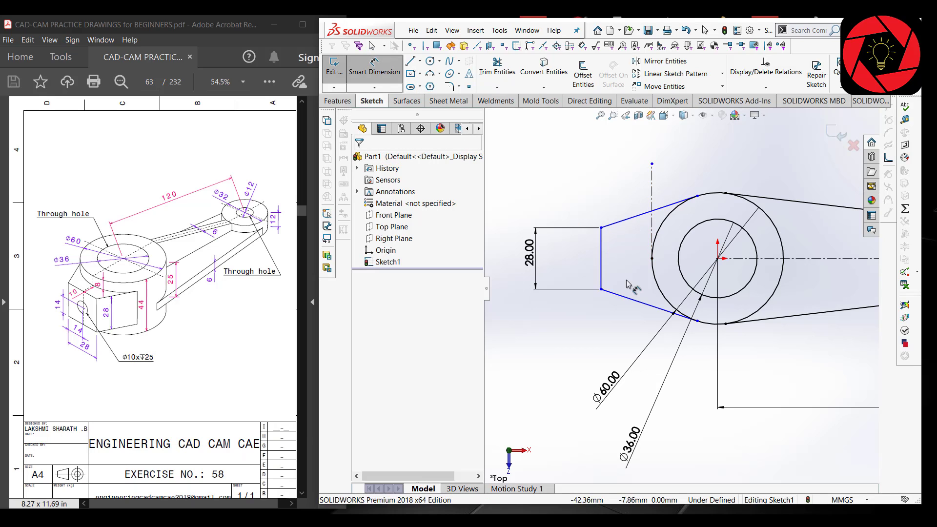
left_click(602, 258)
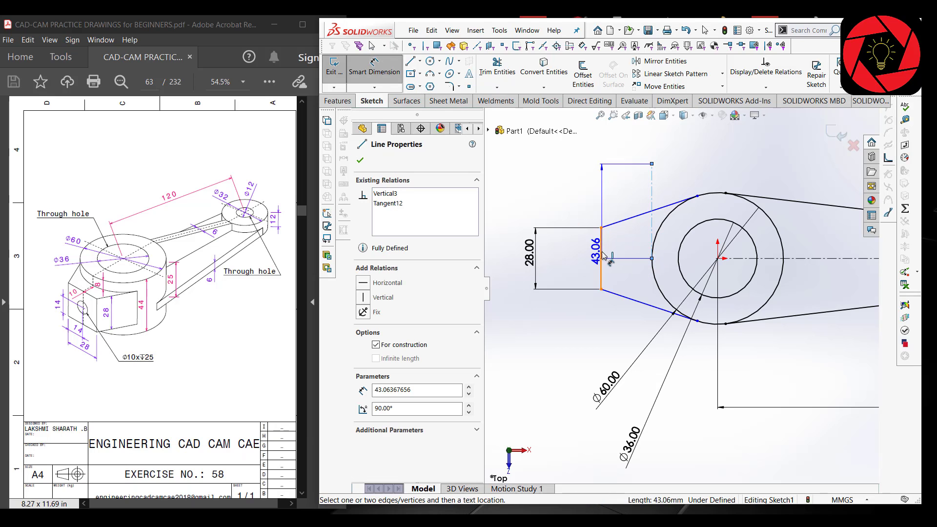
left_click(602, 253)
left_click(619, 193)
type("1")
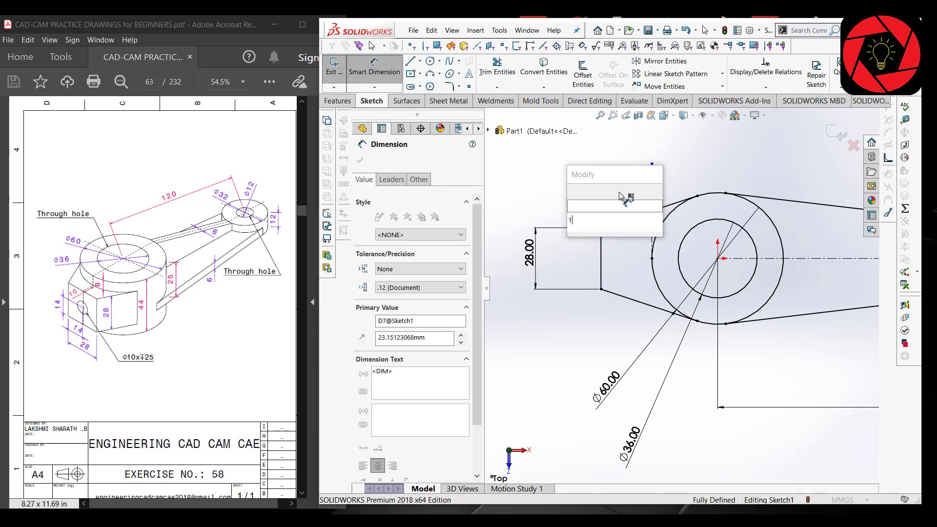
type("0")
key("Return")
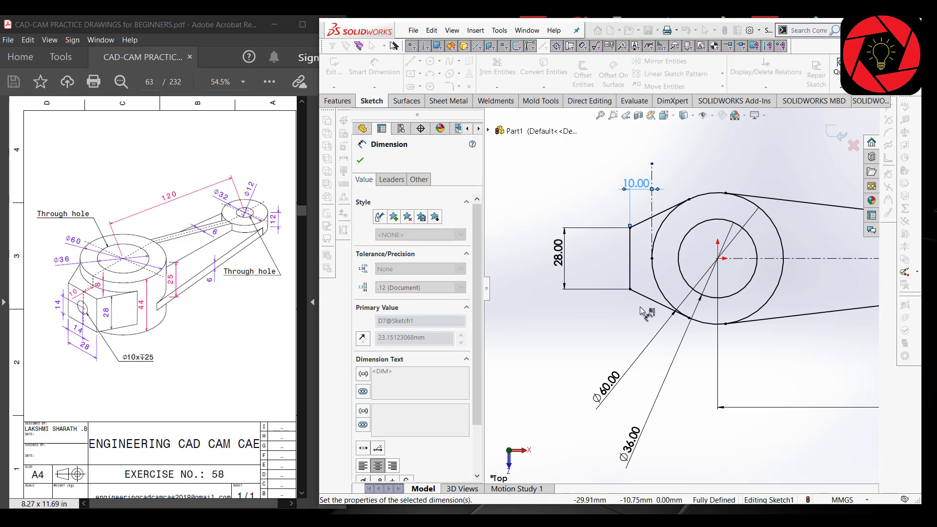
scroll(735, 252, "up", 2)
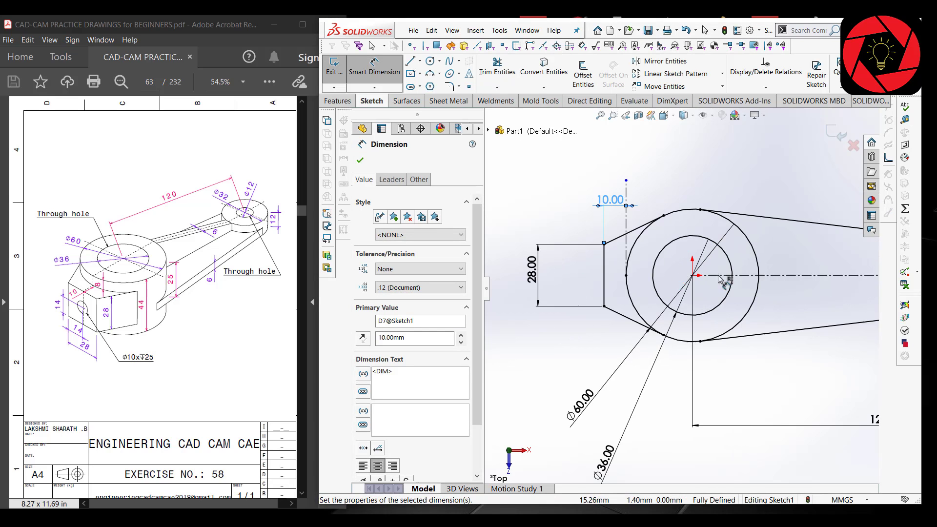
left_click(360, 161)
Start a Boss-Extrude of the ring region between the 36 mm and 60 mm circles, with the direction reversed downward.
key("f")
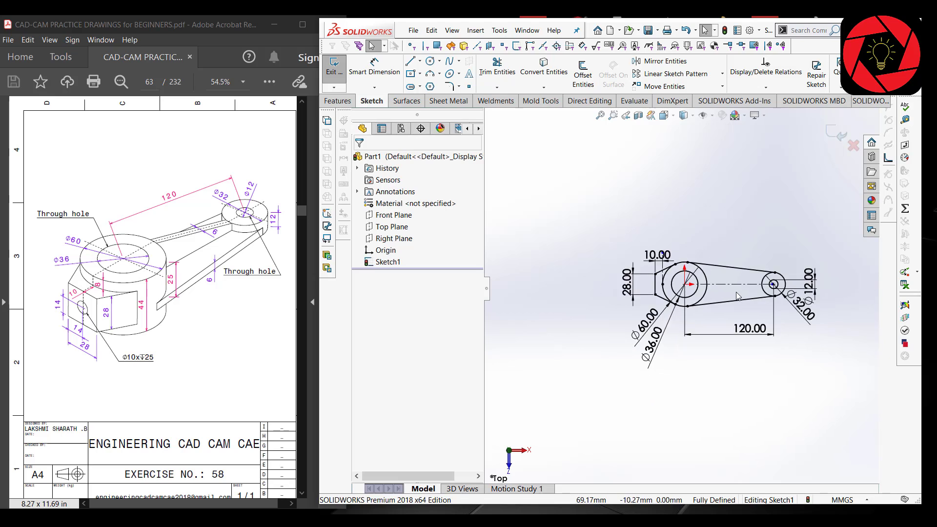
left_click(340, 102)
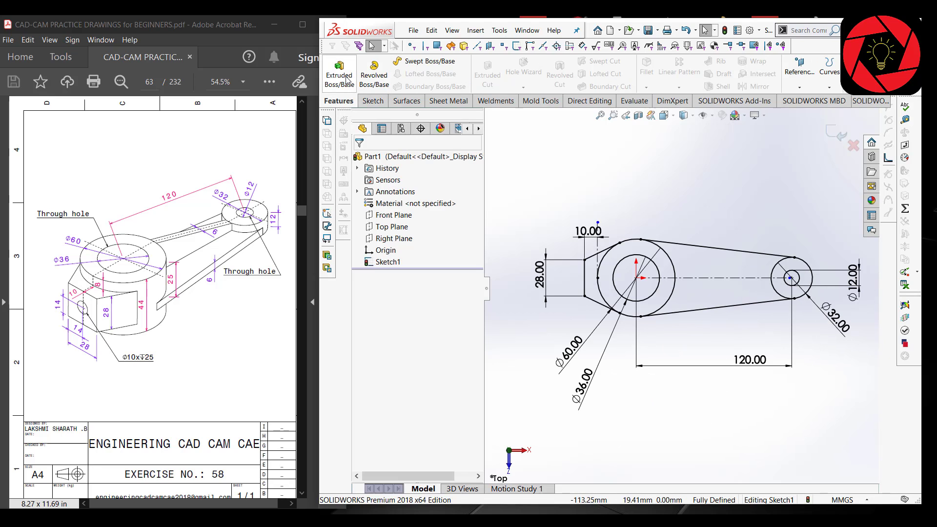
left_click(347, 80)
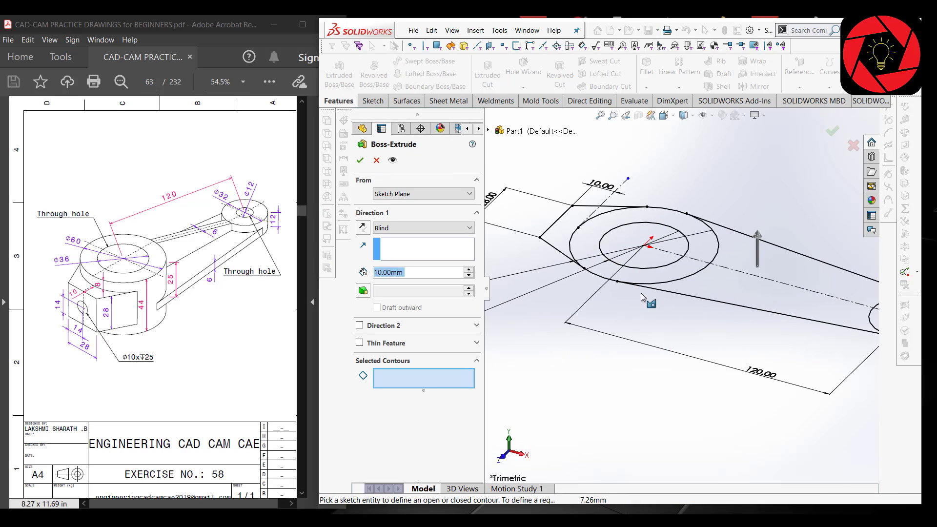
middle_click_drag(626, 379, 671, 373)
left_click(673, 287)
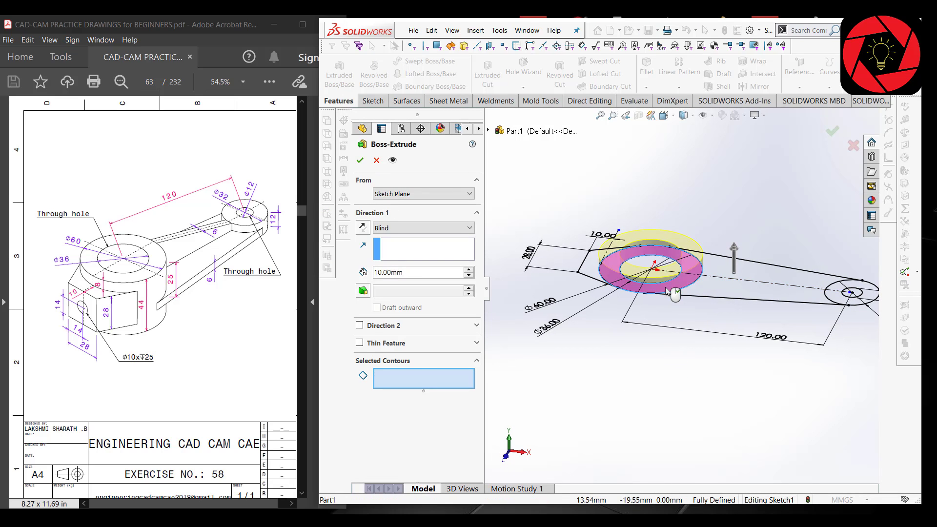
left_click(363, 227)
Set the ring extrusion's blind depth to 44 mm and complete the feature.
left_click_drag(416, 270, 376, 280)
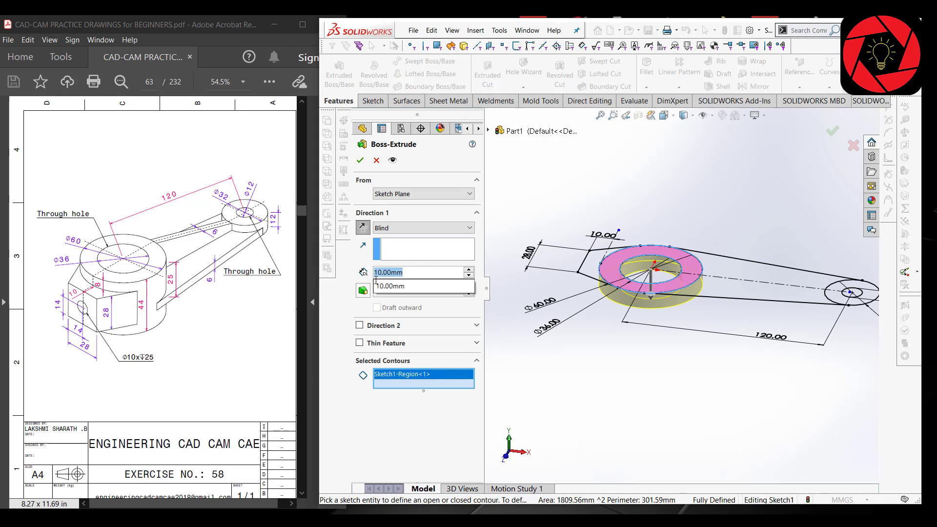
type("44")
mouse_move(466, 286)
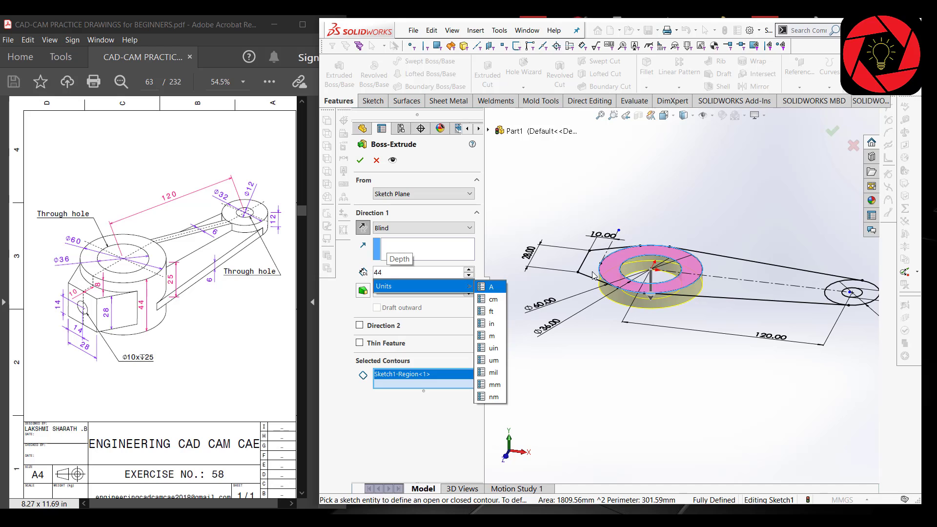
key("Return")
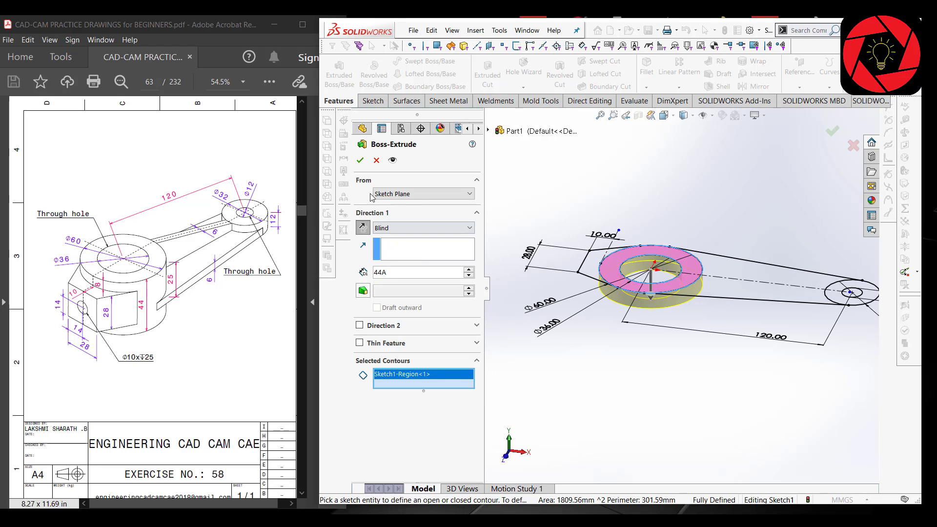
left_click(399, 267)
key("BackSpace")
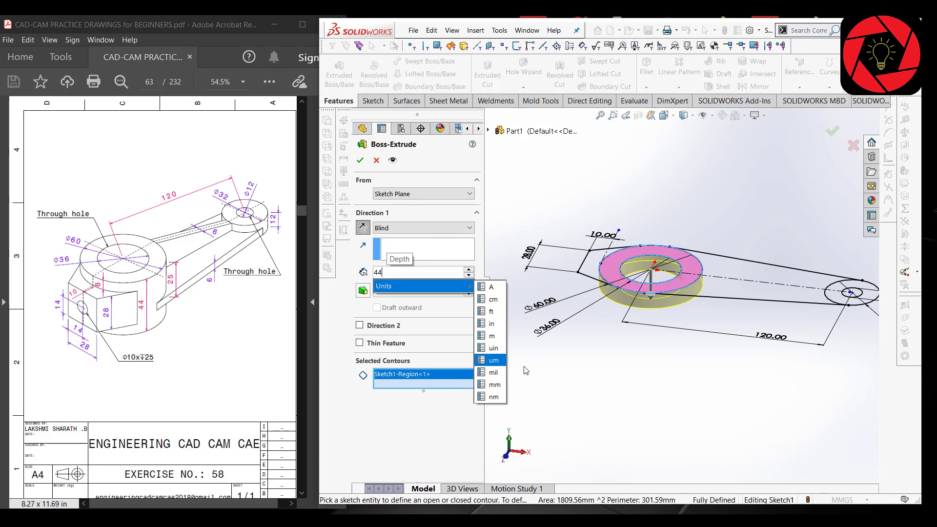
left_click(569, 365)
left_click(568, 366)
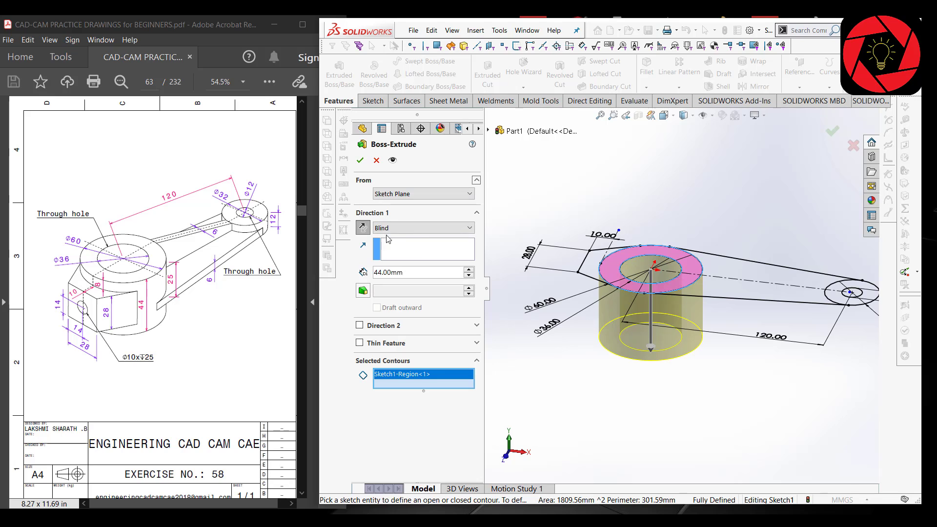
left_click(361, 161)
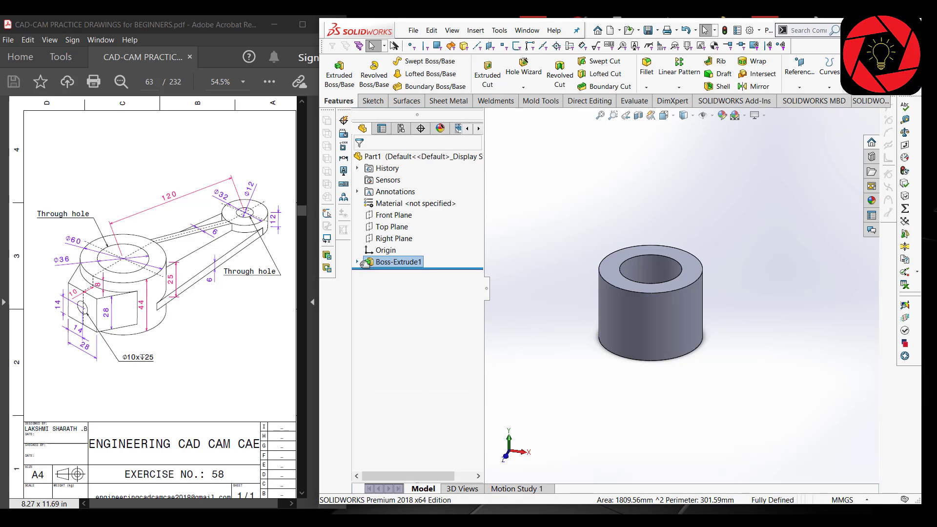
Start a Boss-Extrude of the base sketch's angular lug region outside the 60 mm circle, with the direction reversed downward.
left_click(357, 262)
left_click(398, 273)
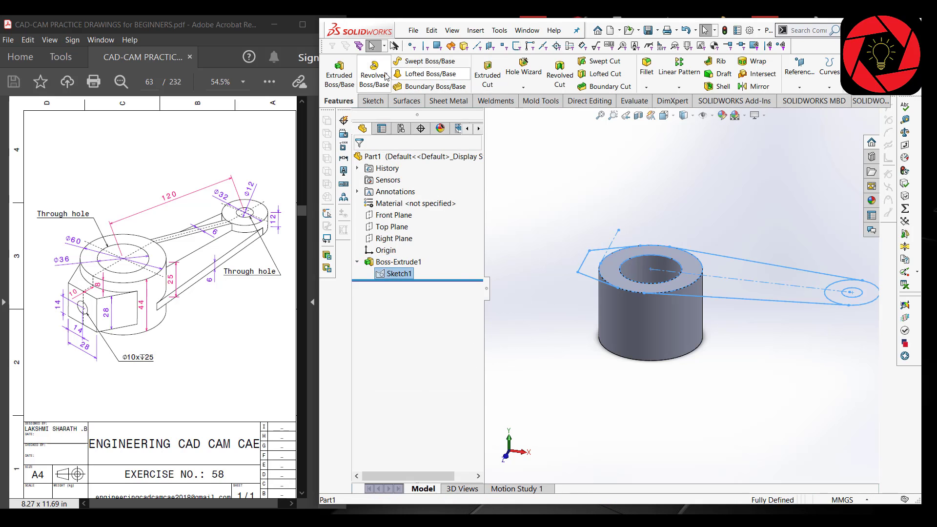
left_click(339, 74)
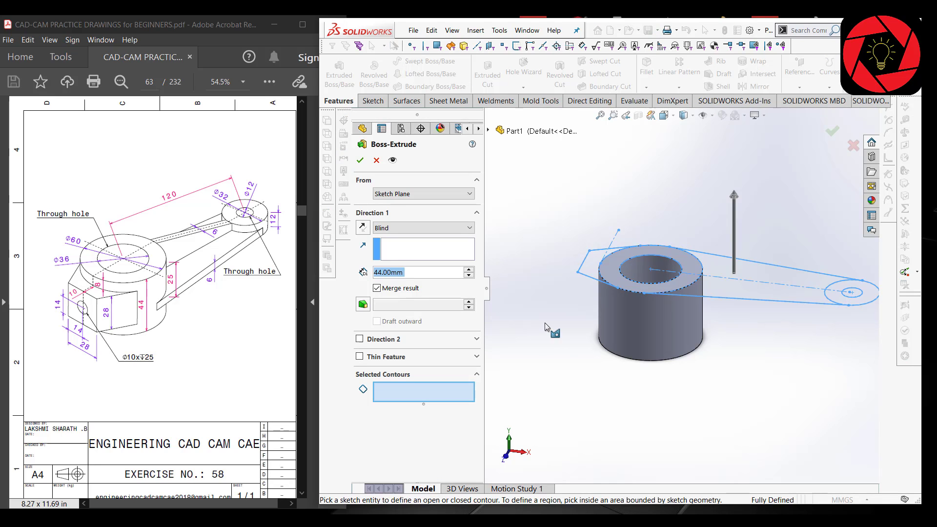
mouse_move(652, 311)
middle_mouse_down()
mouse_move(723, 355)
mouse_move(739, 344)
middle_mouse_up()
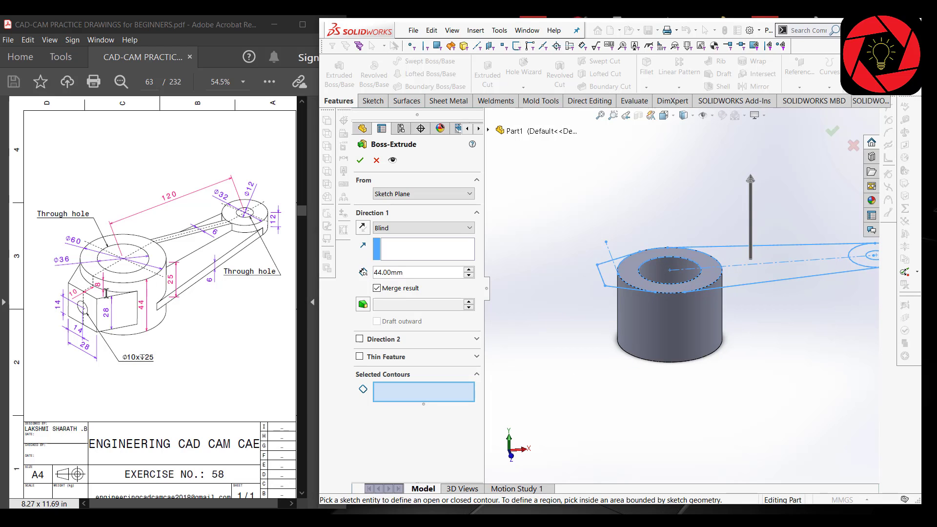
left_click(404, 400)
left_click(618, 283)
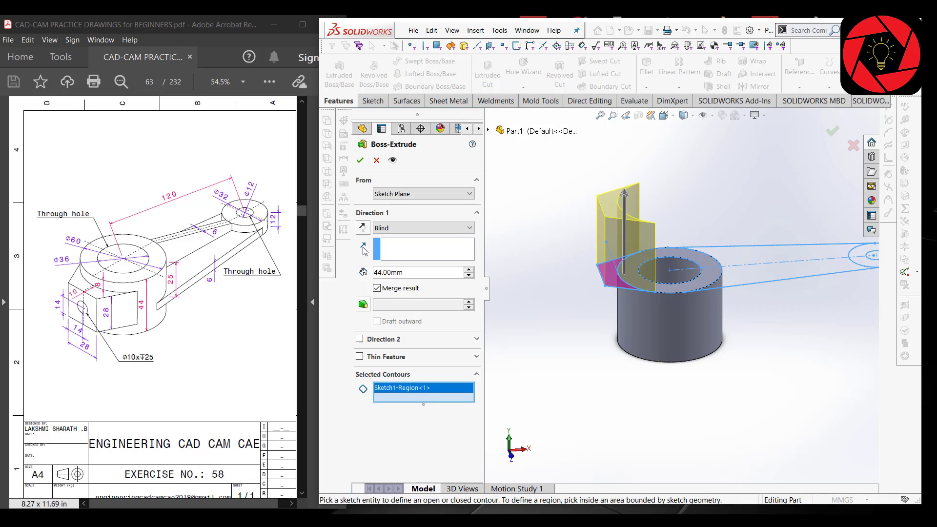
left_click(363, 227)
Start the lug extrusion from an 8 mm offset below the sketch plane.
left_click(414, 194)
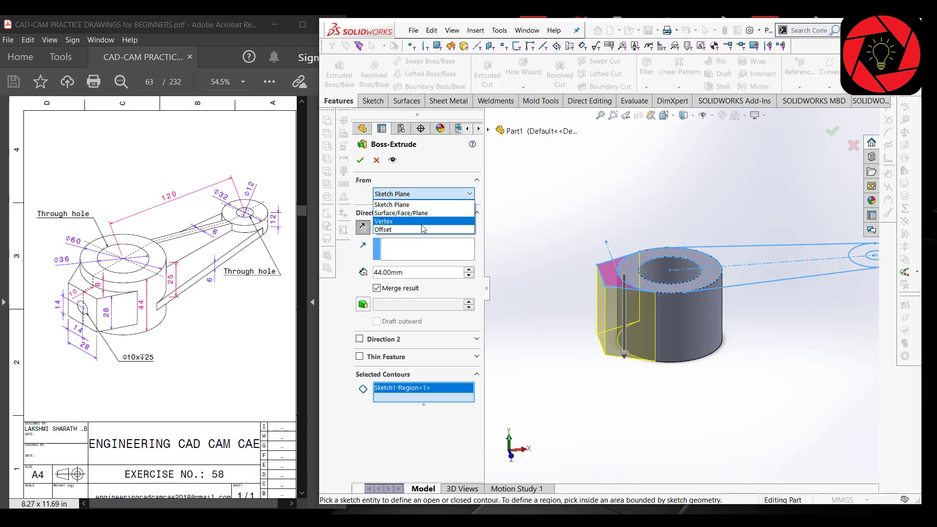
left_click(420, 226)
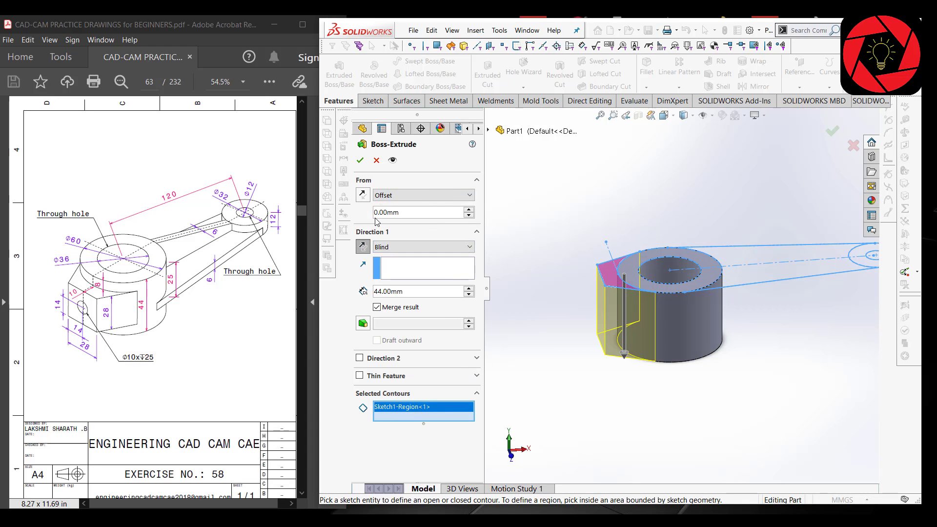
left_click(375, 214)
left_click(377, 212)
type("8")
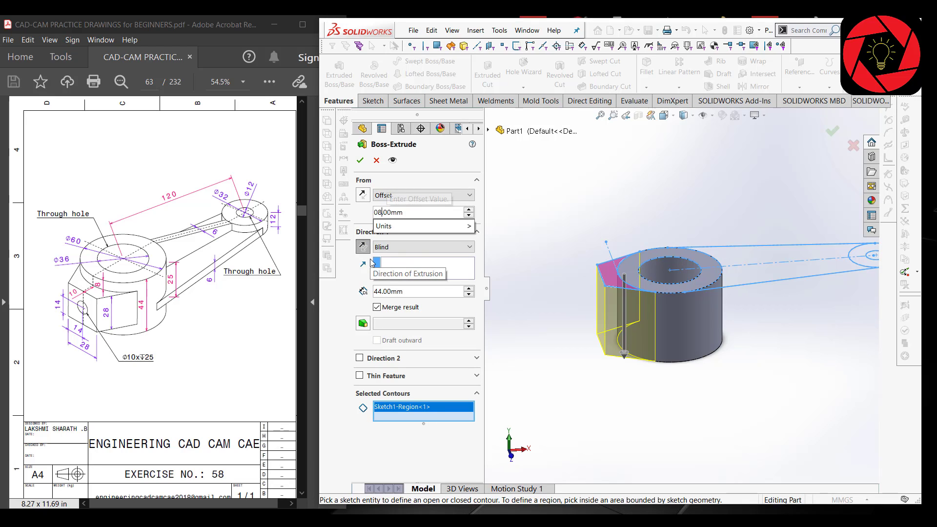
key("Return")
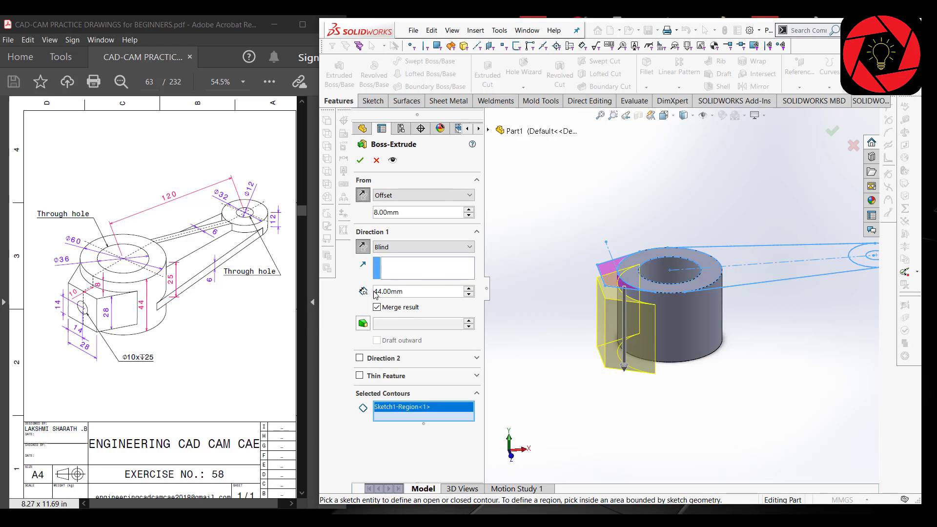
Set the lug extrusion's blind depth to 28 mm and complete the feature.
type("2")
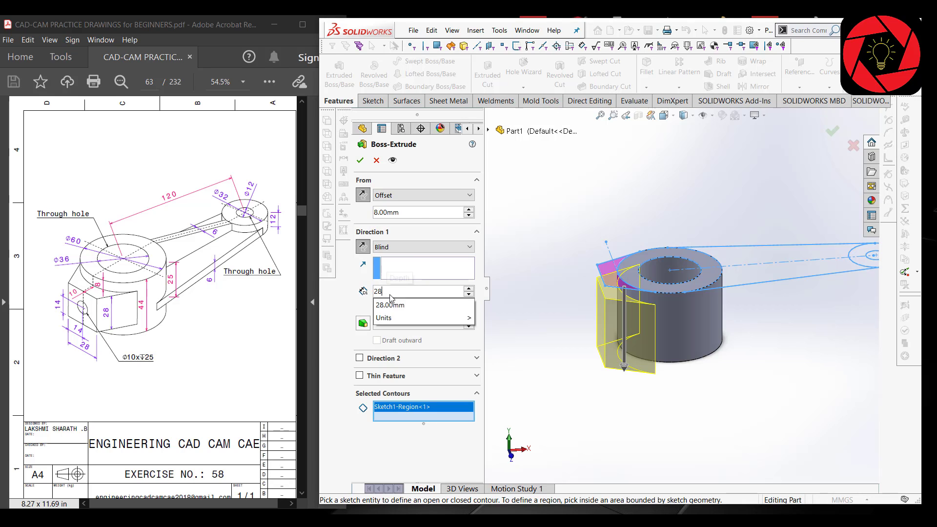
type("8")
key("Return")
left_click(360, 160)
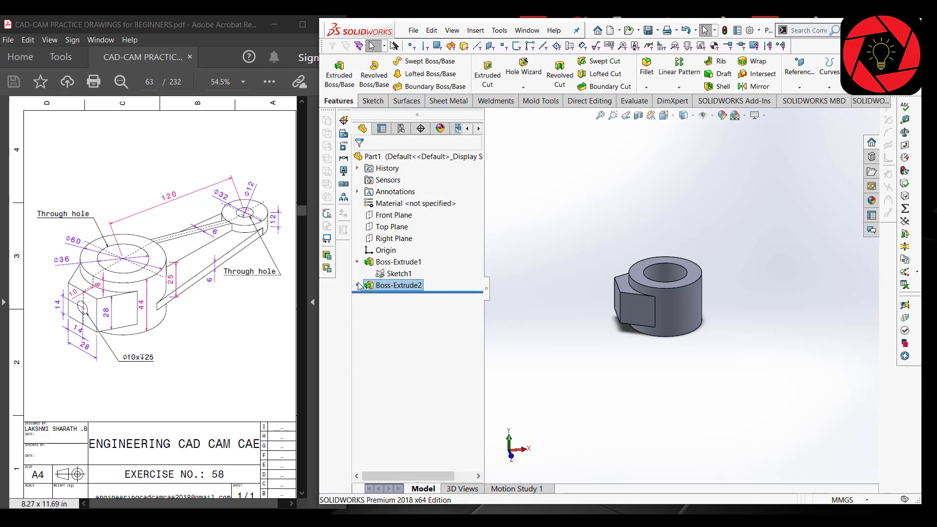
Start a Boss-Extrude of the tapered arm region between the large and small rings from the same base sketch.
left_click(358, 286)
left_click(400, 297)
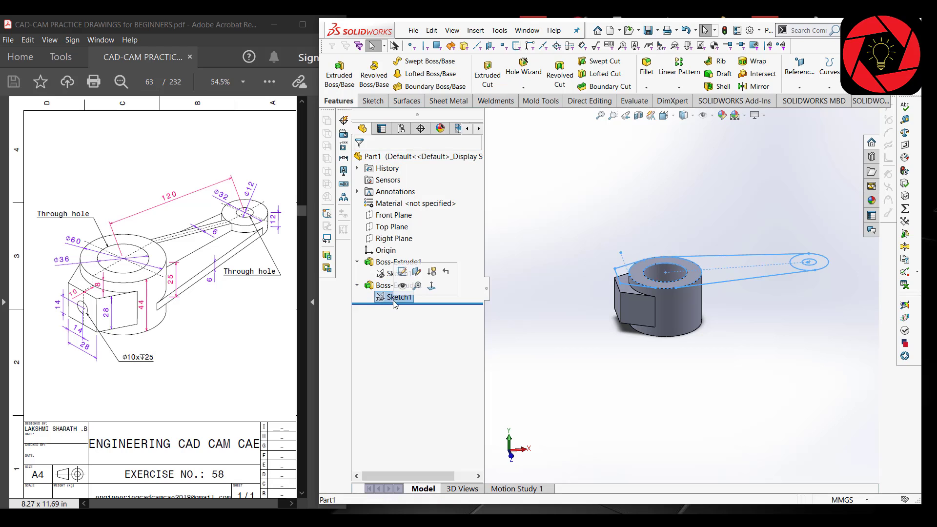
left_click(545, 209)
left_click(399, 274)
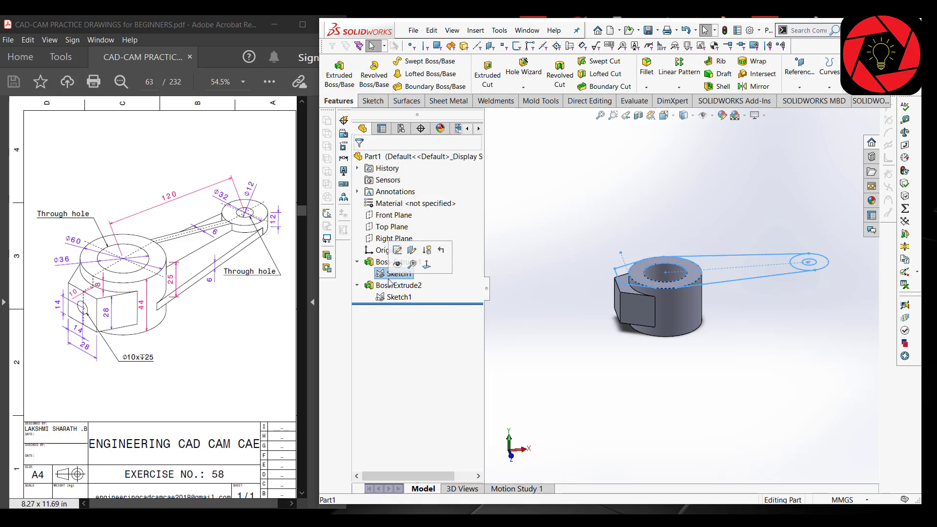
left_click(339, 73)
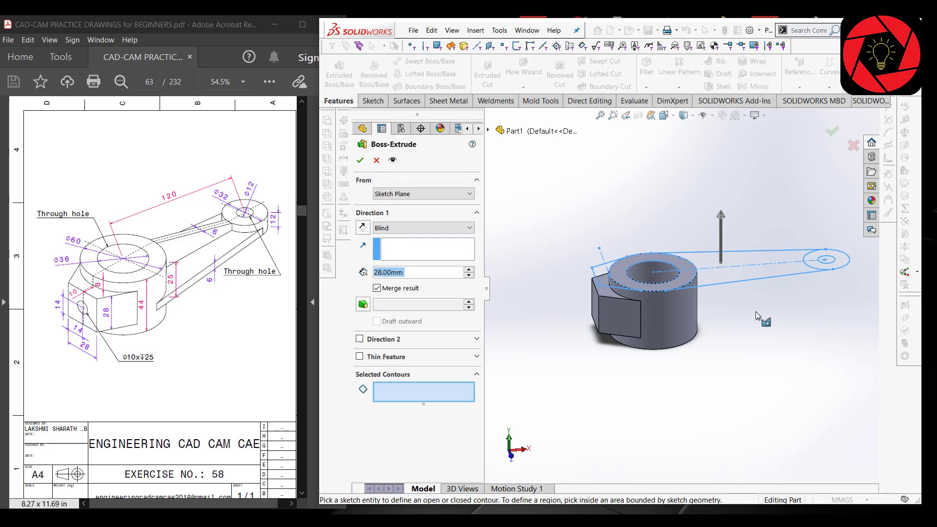
scroll(760, 311, "up", 2)
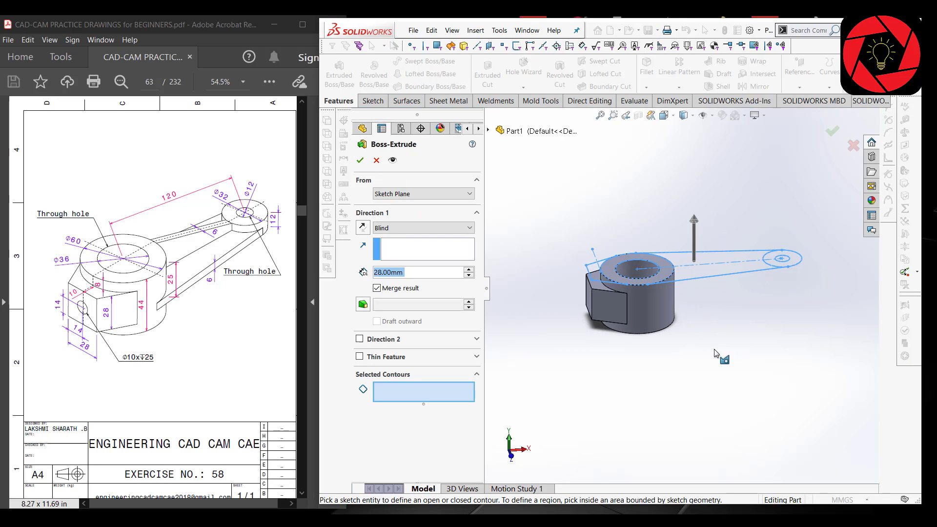
left_click(720, 264)
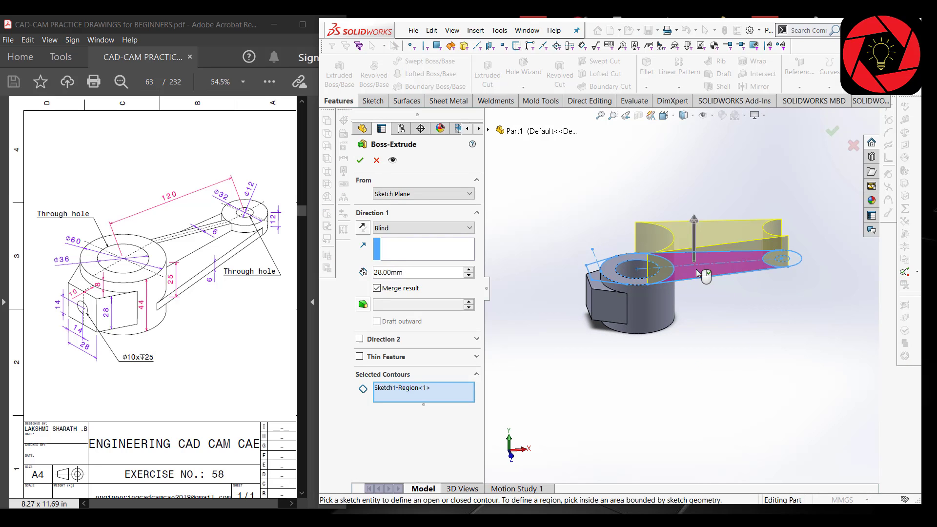
Start the arm extrusion from a 25 mm offset, reversed to lie below the sketch plane.
left_click(383, 195)
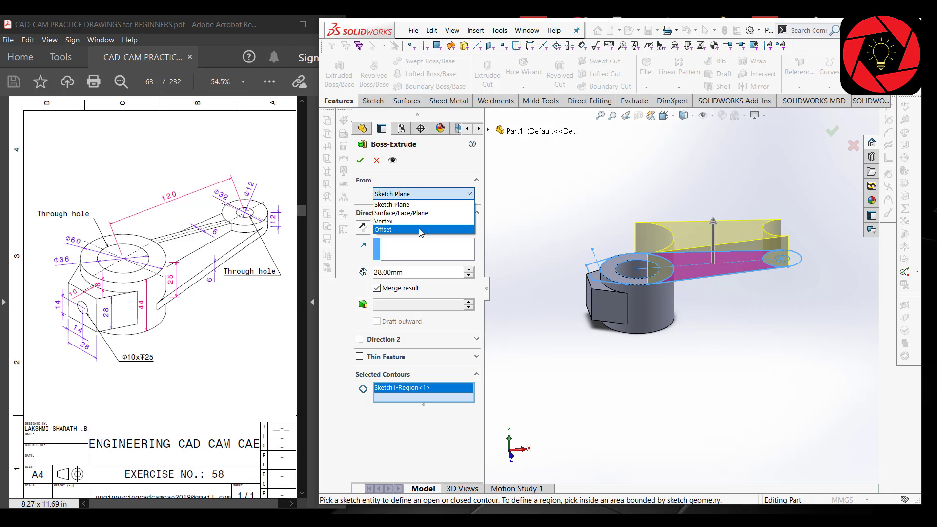
left_click(439, 226)
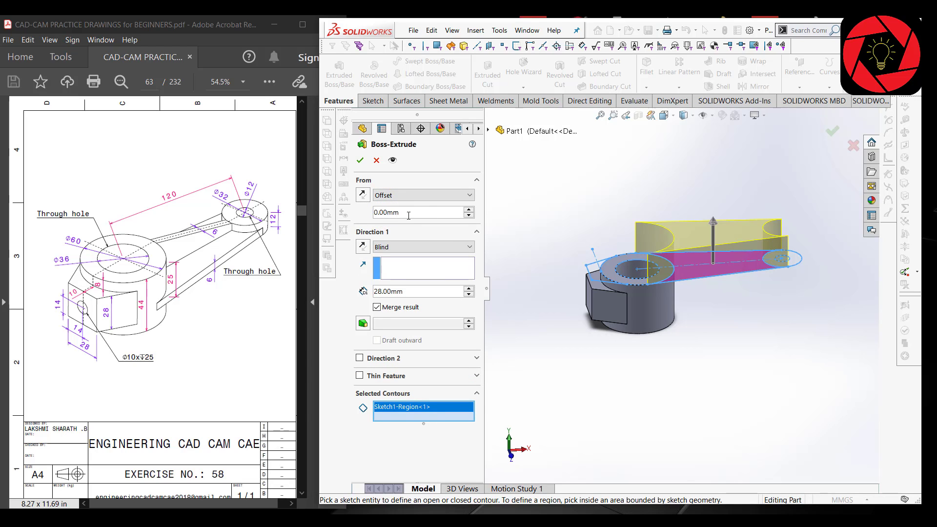
type("25")
key("Return")
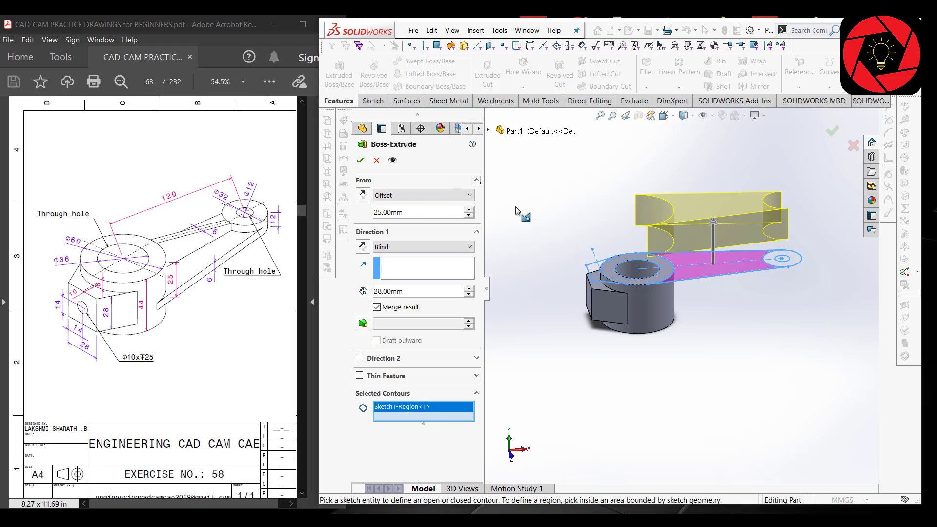
left_click(362, 196)
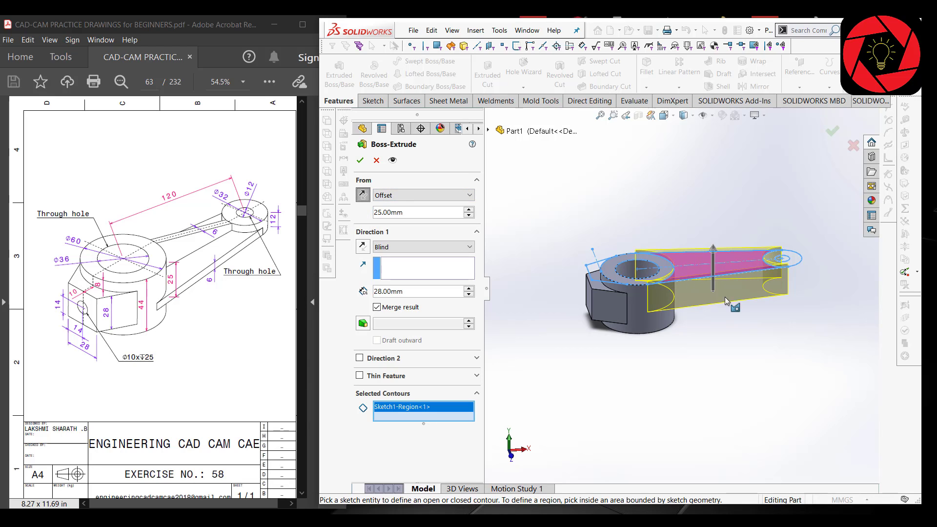
scroll(678, 300, "up", 1)
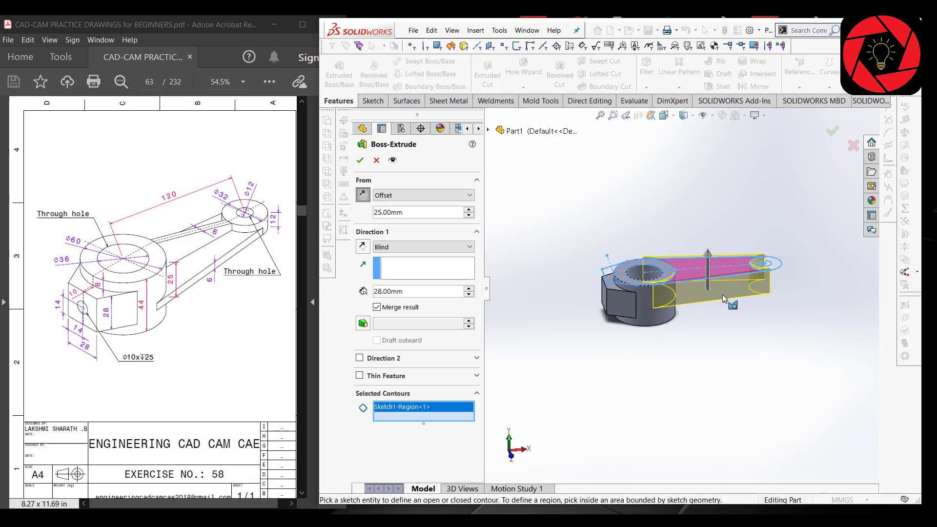
scroll(721, 298, "down", 2)
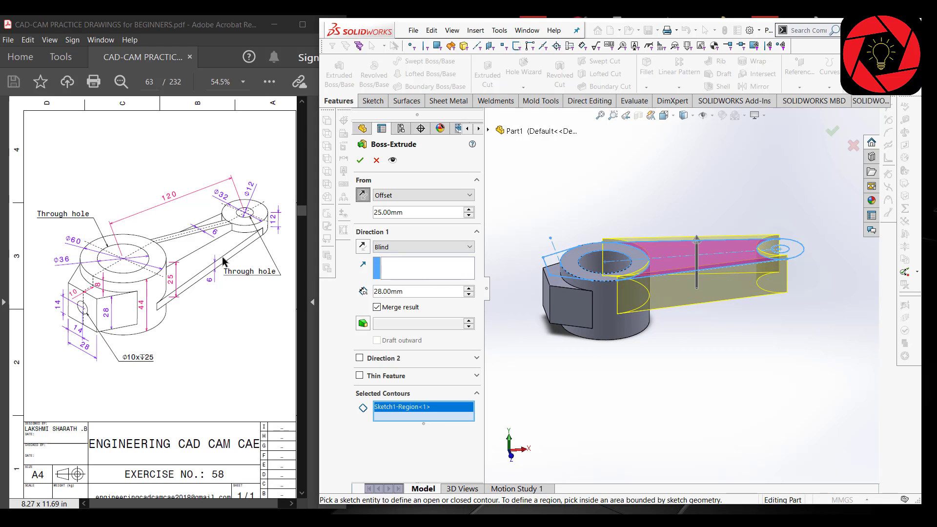
Set the arm extrusion's blind depth to 6 mm, reverse its direction downward and complete the feature.
double_click(420, 292)
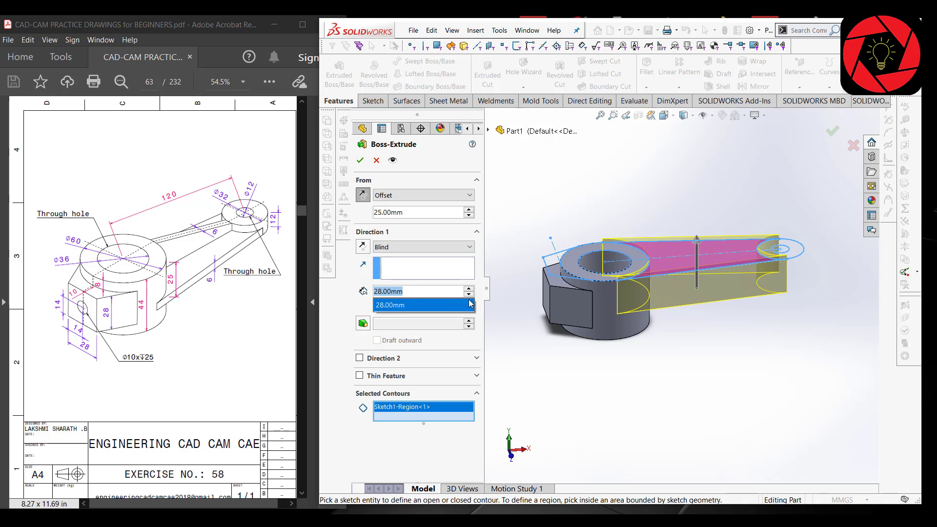
type("6")
key("Return")
middle_click_drag(675, 292, 697, 331)
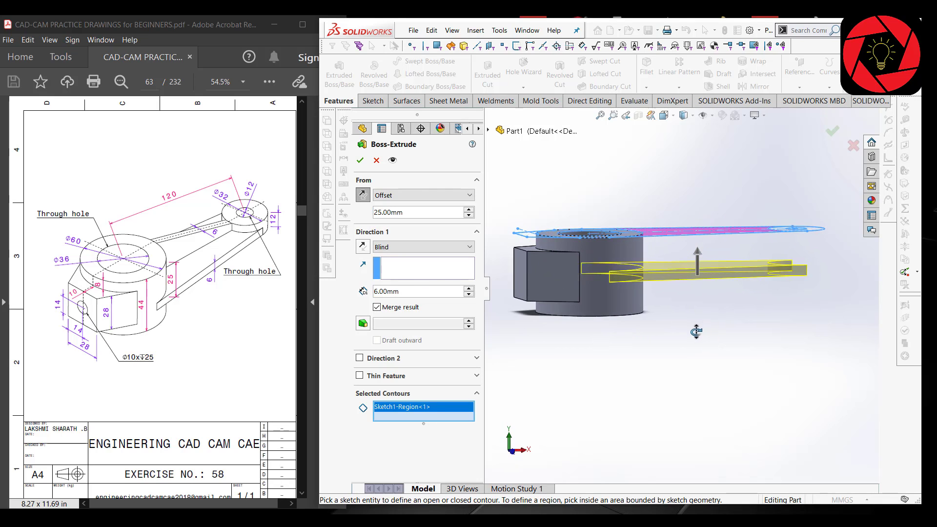
left_click(363, 246)
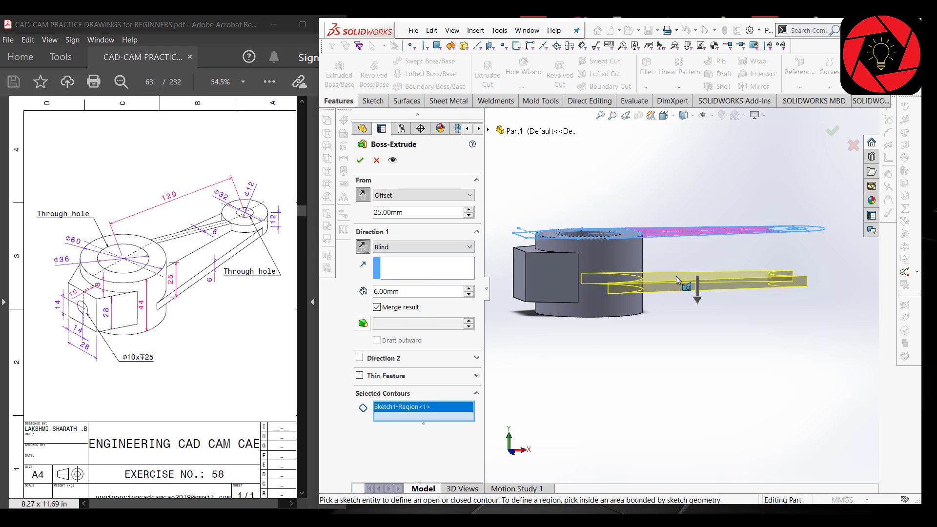
left_click(360, 160)
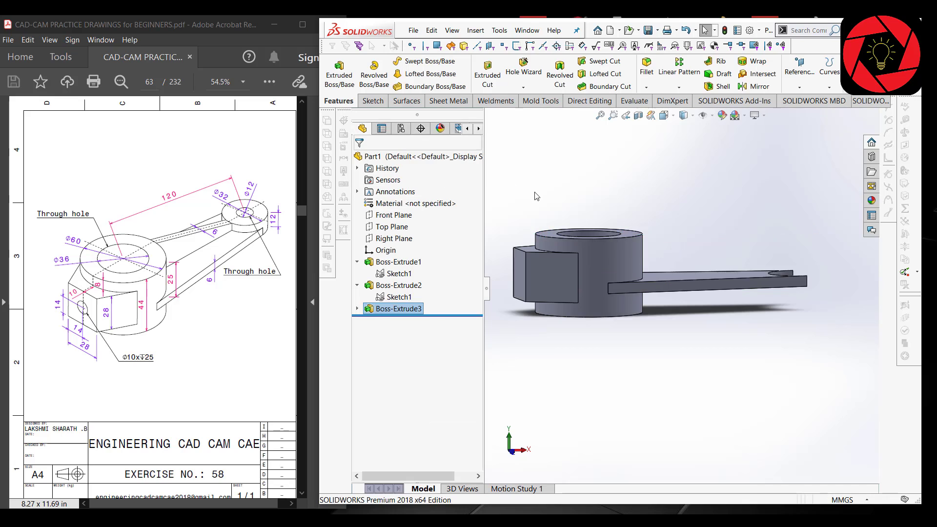
Start a Boss-Extrude of the small ring region between the 12 mm and 32 mm circles at the arm's end.
middle_click_drag(674, 338, 688, 361)
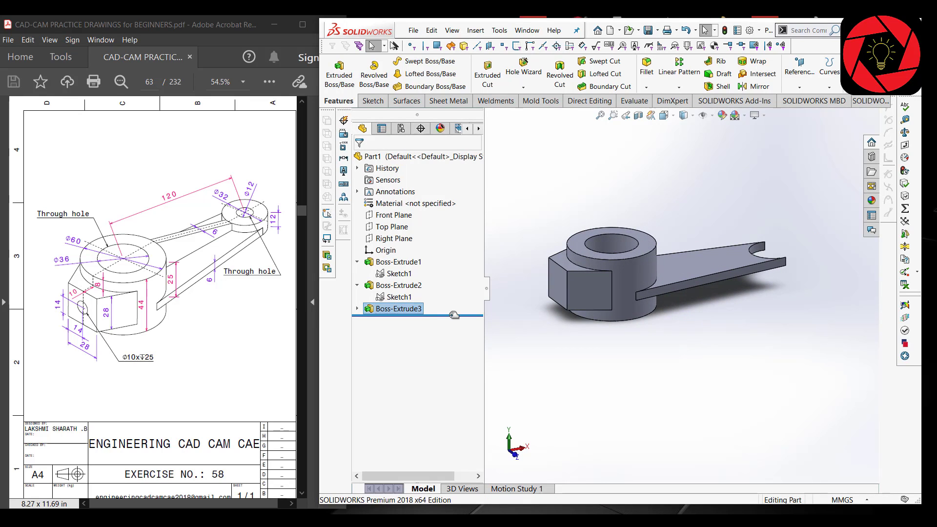
left_click(393, 273)
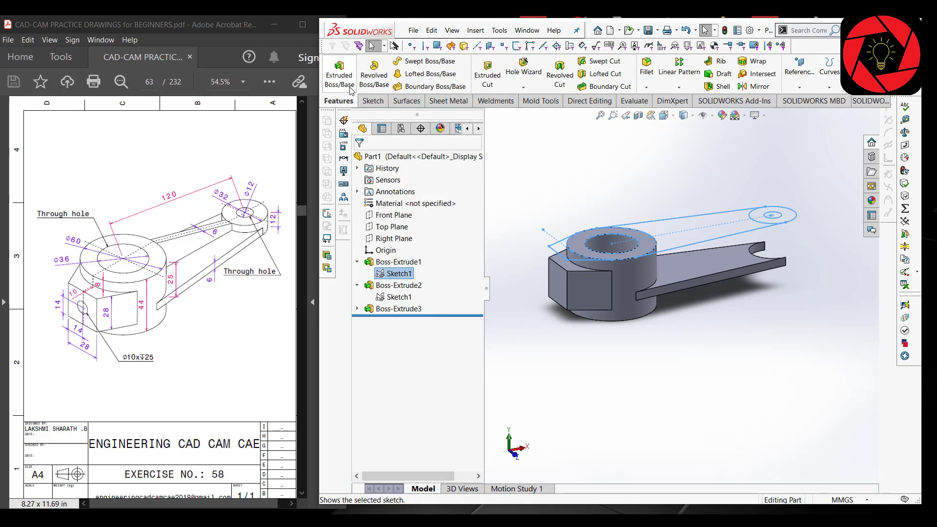
left_click(340, 74)
scroll(785, 231, "down", 3)
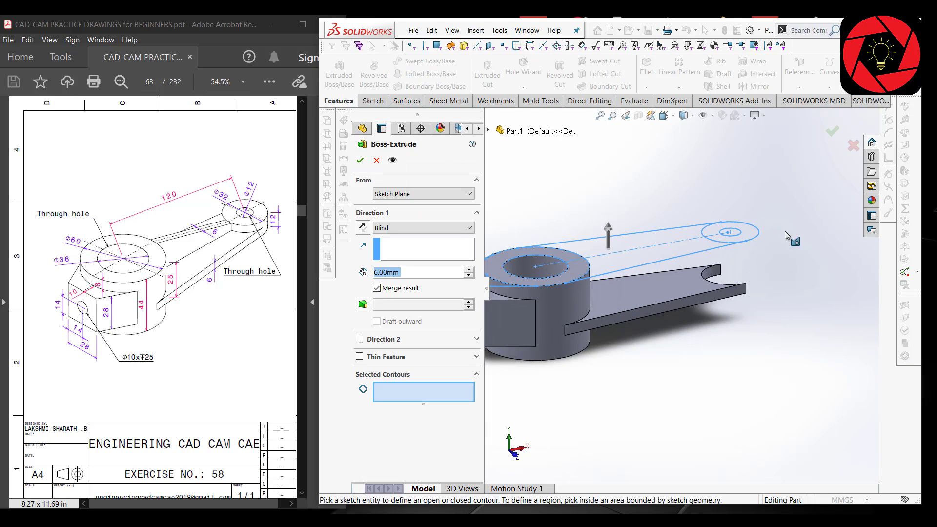
left_click(730, 246)
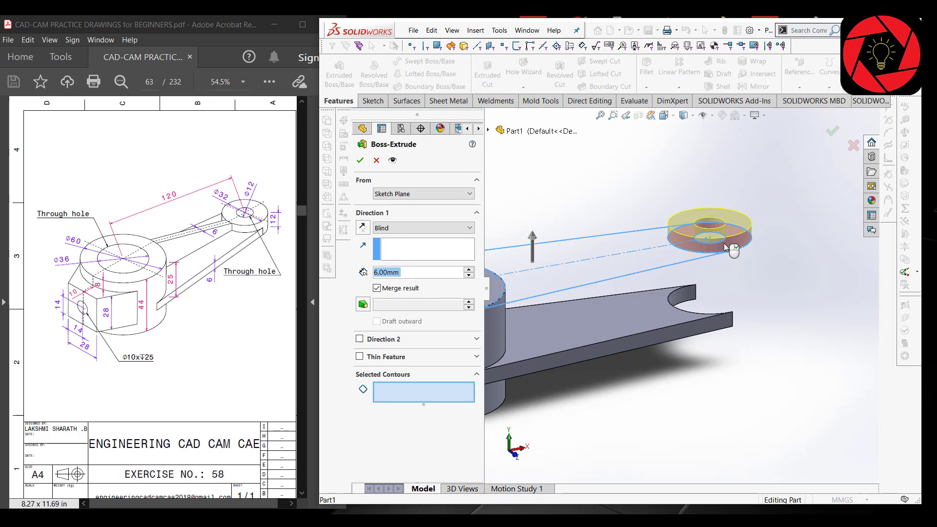
Set the small ring extrusion to start from a Surface/Face/Plane, using the arm's bottom face.
left_click(421, 194)
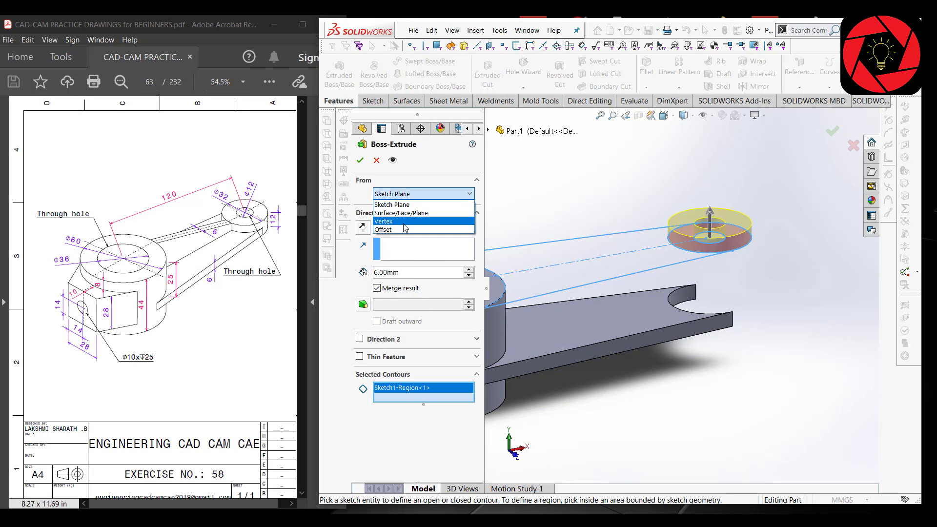
left_click(410, 211)
middle_click_drag(652, 374, 626, 326)
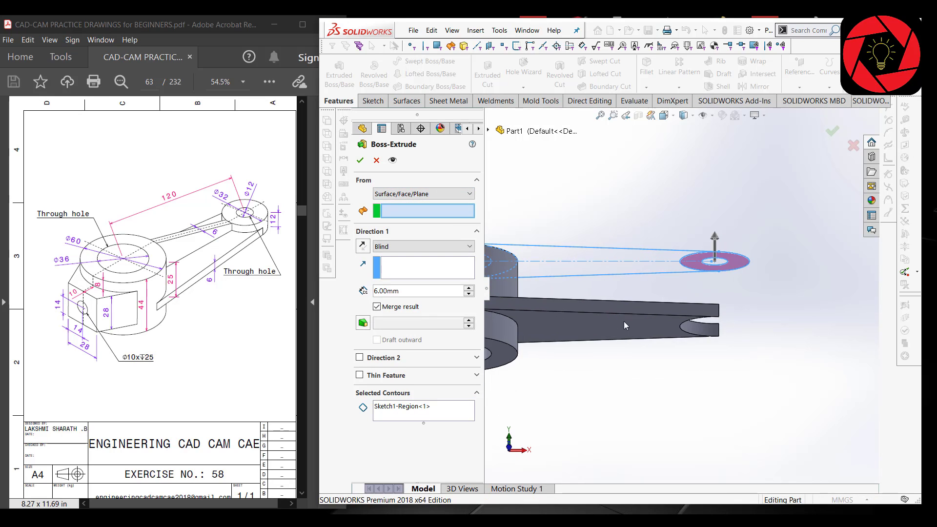
left_click(604, 328)
middle_click_drag(664, 422, 733, 349)
scroll(781, 290, "up", 4)
scroll(781, 293, "down", 2)
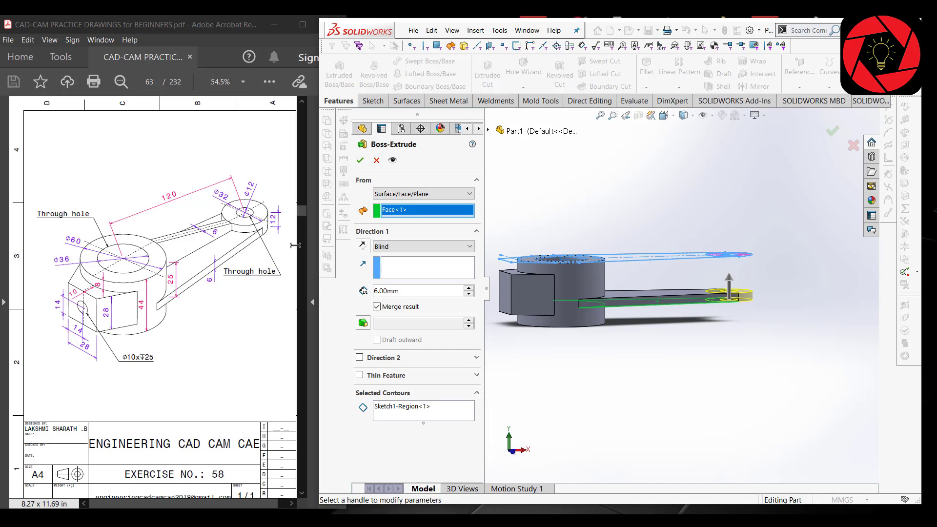
Set the small ring extrusion's blind depth to 12 mm and complete the feature.
scroll(262, 242, "down", 1)
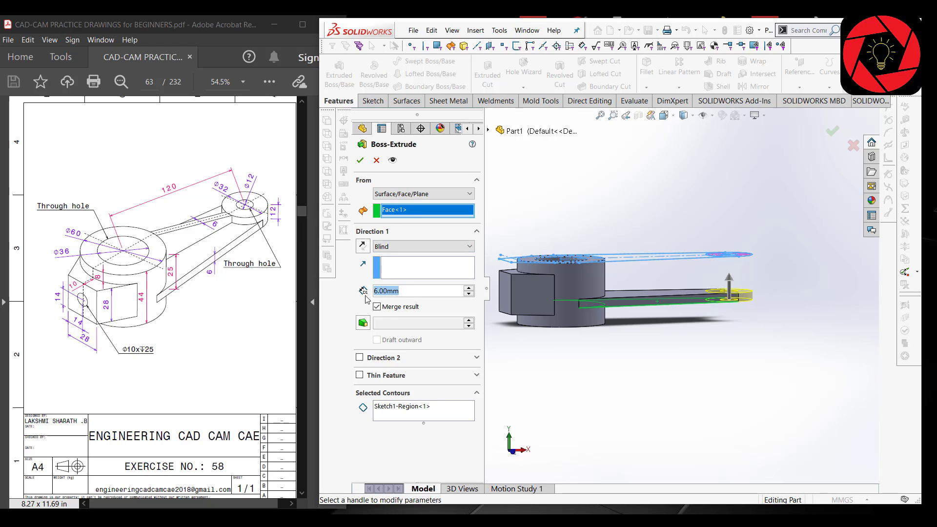
type("12")
key("Return")
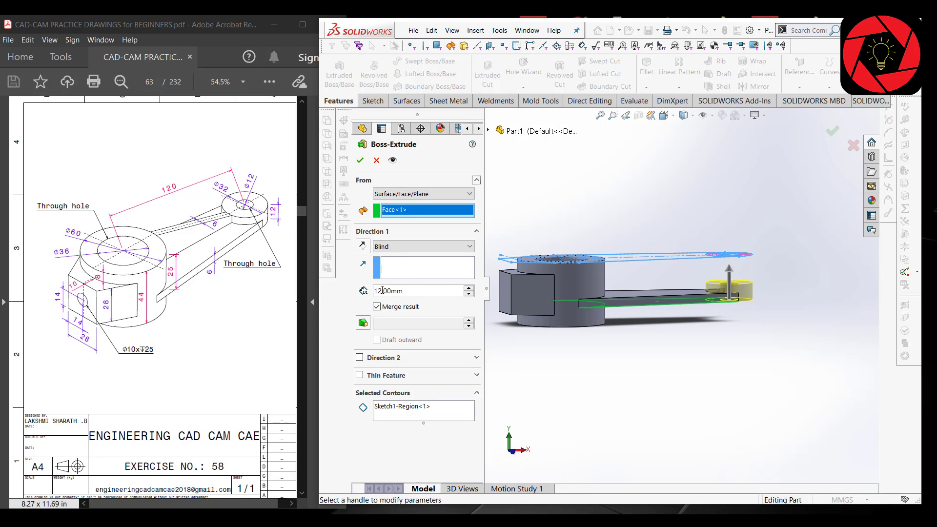
left_click(361, 161)
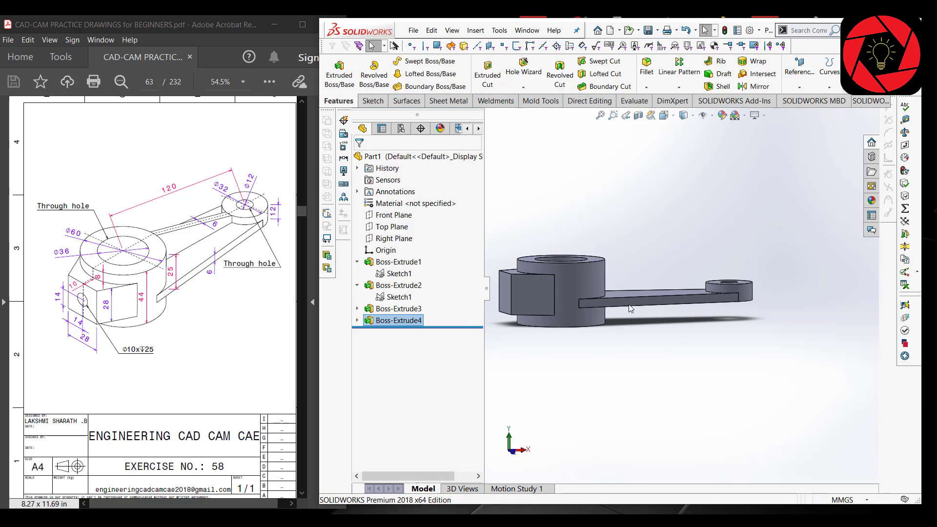
Start a new sketch on the Front Plane and view it face-on.
mouse_move(604, 318)
middle_mouse_down()
mouse_move(644, 351)
mouse_move(669, 345)
mouse_move(628, 342)
mouse_move(610, 323)
middle_mouse_up()
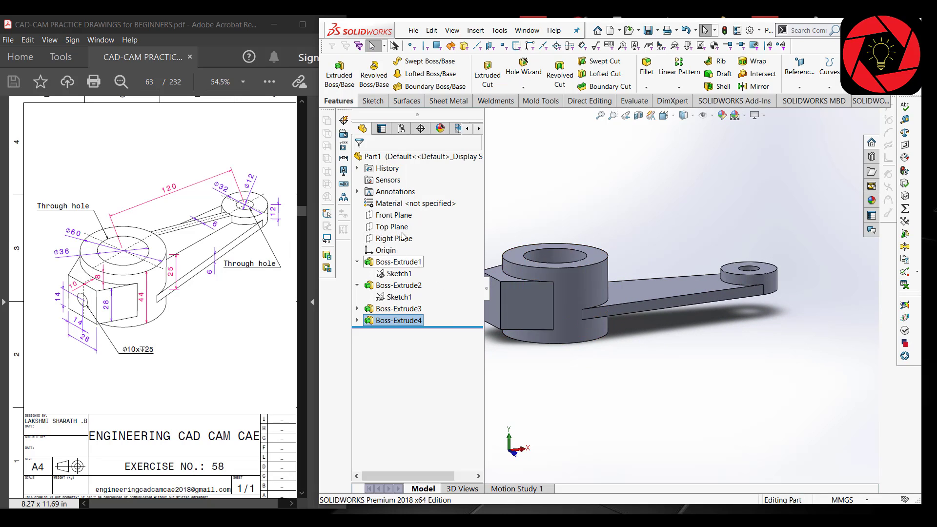
left_click(393, 215)
mouse_move(661, 341)
middle_mouse_down()
mouse_move(768, 366)
mouse_move(649, 362)
mouse_move(660, 347)
middle_mouse_up()
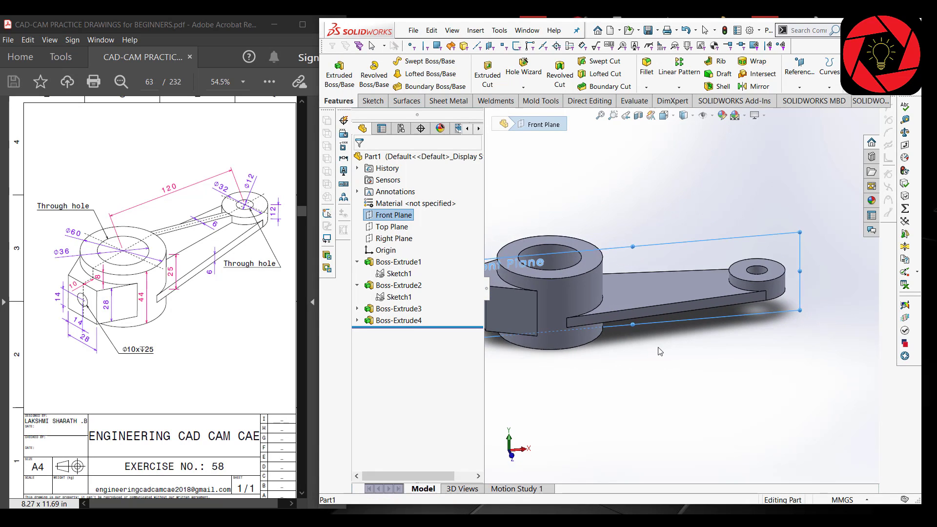
right_click(400, 219)
left_click(407, 202)
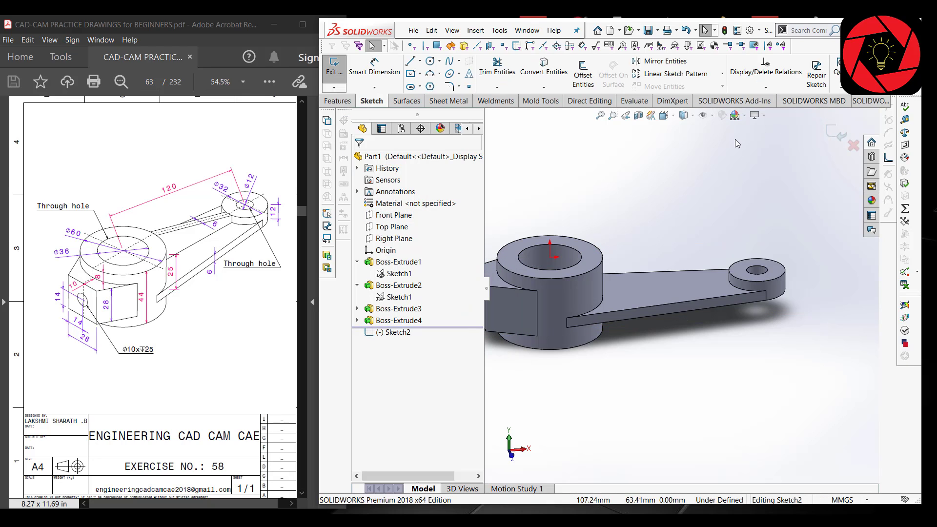
key("ctrl+8")
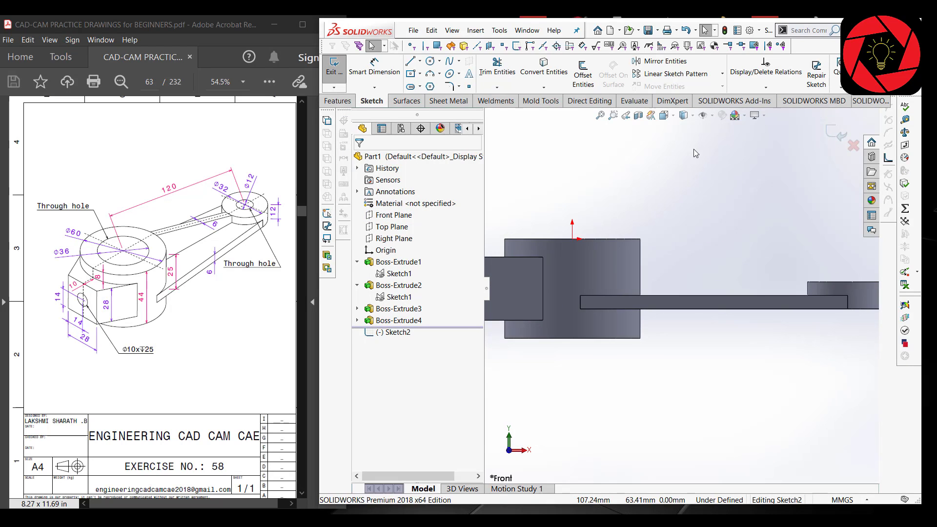
scroll(680, 290, "up", 1)
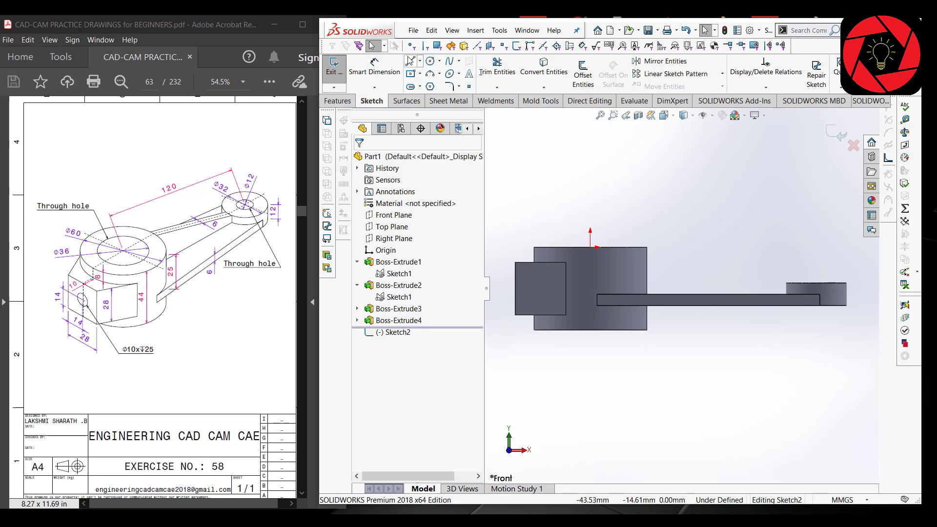
Sketch a sloped line from the large ring's upper corner on the arm side to the small ring's nearest upper corner.
key("l")
scroll(673, 257, "up", 1)
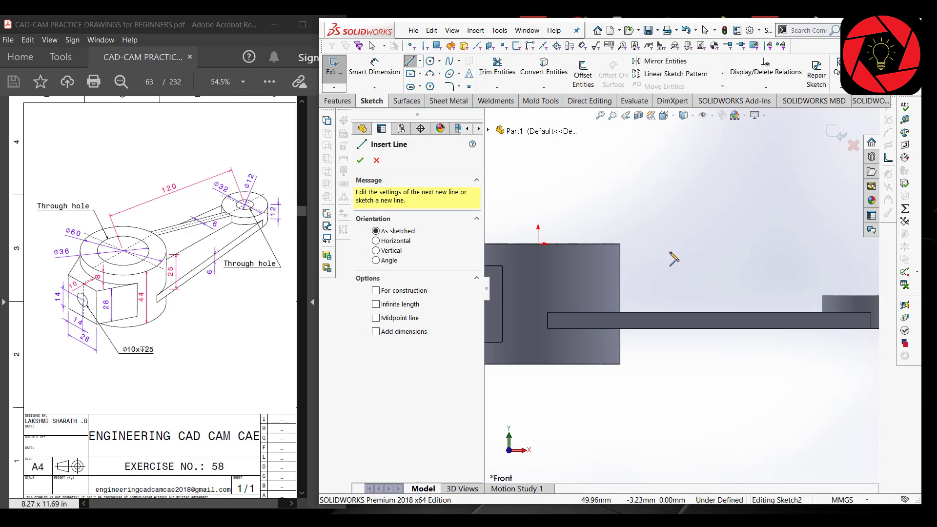
left_click(621, 244)
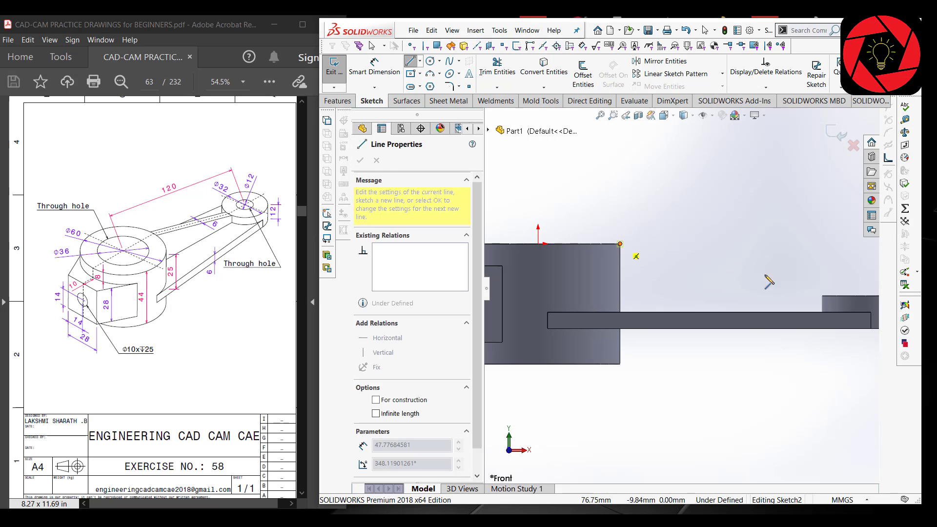
left_click(821, 296)
right_click(819, 297)
left_click(848, 306)
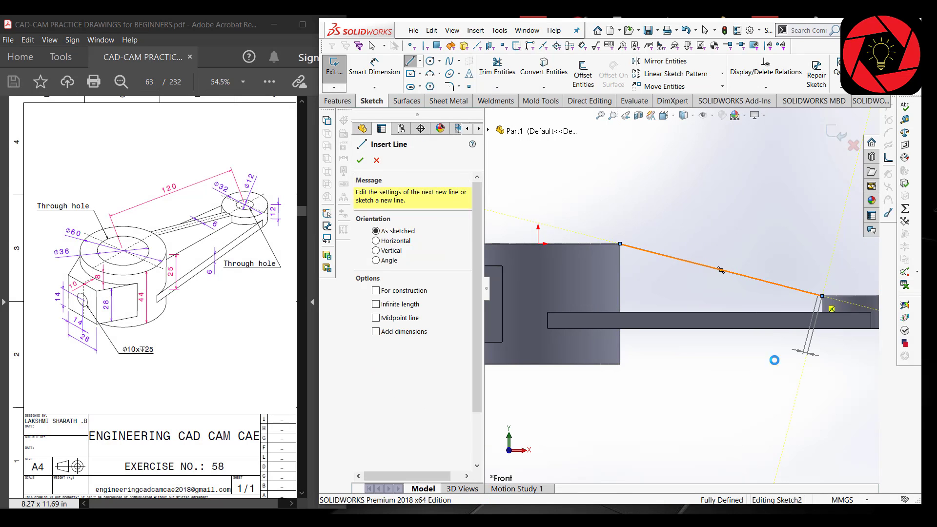
scroll(687, 337, "up", 2)
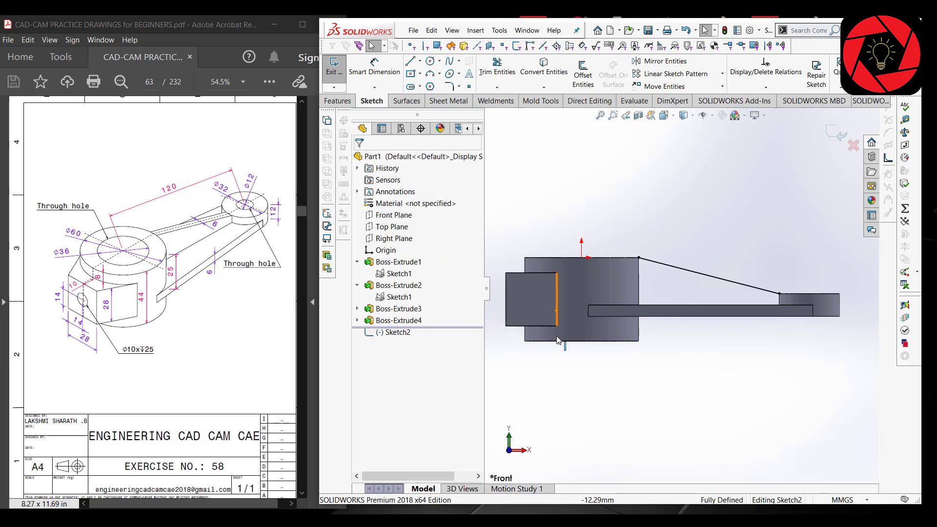
Try to create a 6 mm thick rib from the single sloped line, and cancel the feature.
middle_click_drag(661, 356, 703, 414)
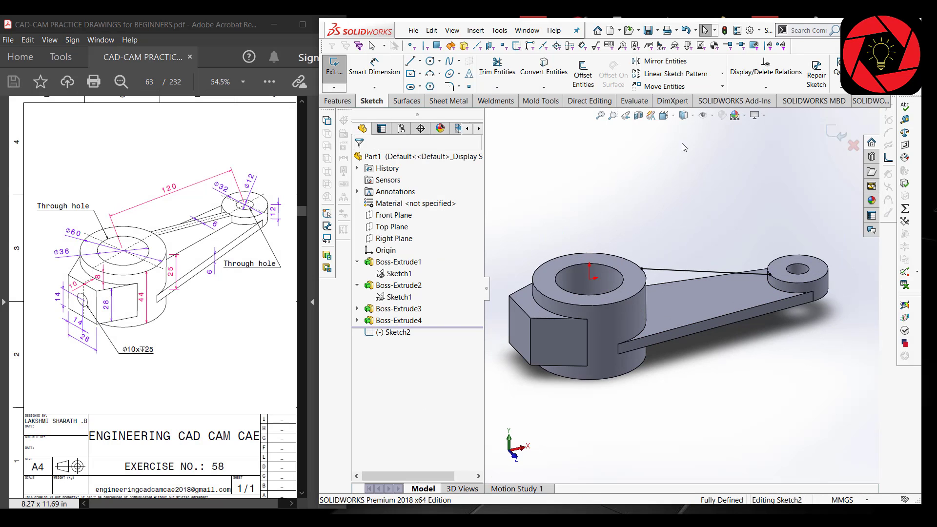
left_click(337, 101)
left_click(715, 67)
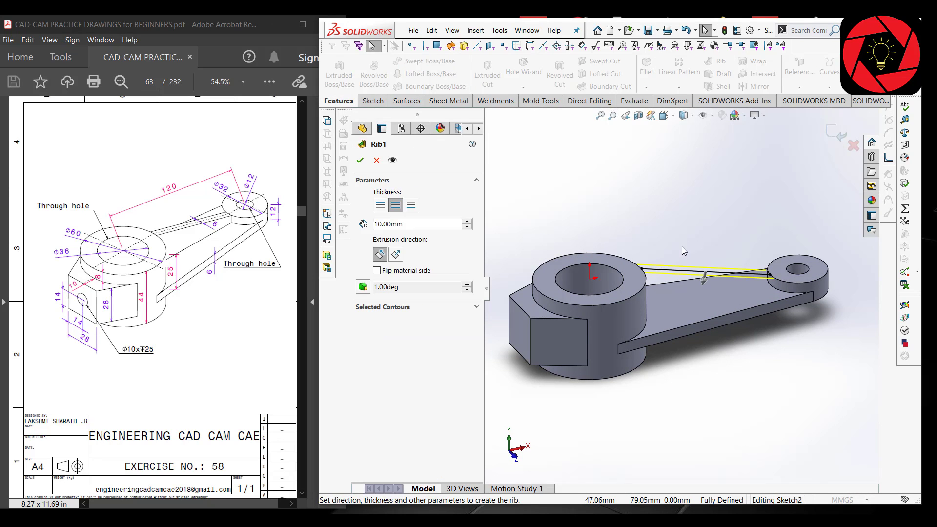
double_click(409, 225)
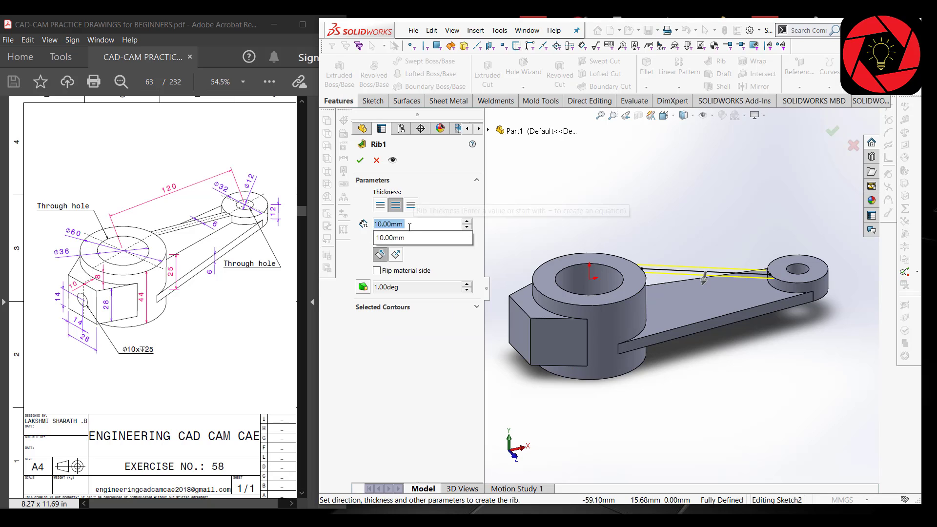
type("6")
key("Return")
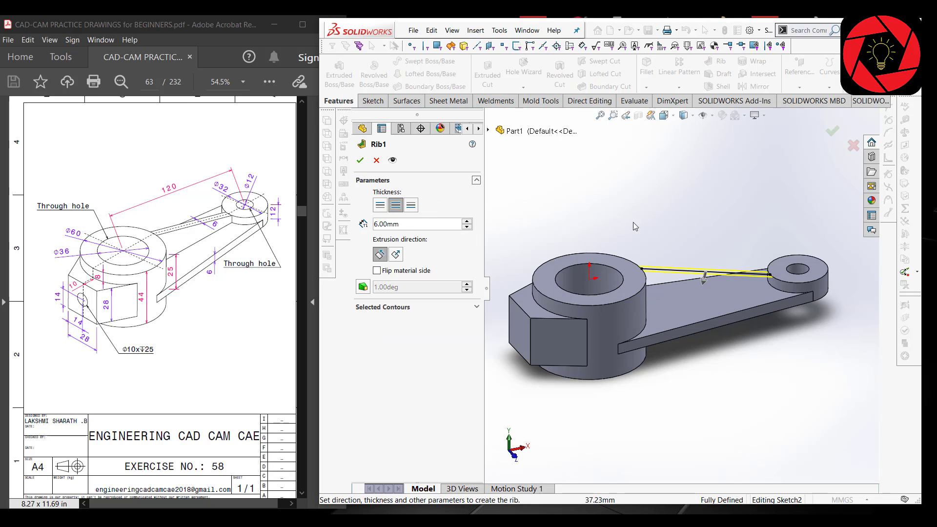
left_click(361, 163)
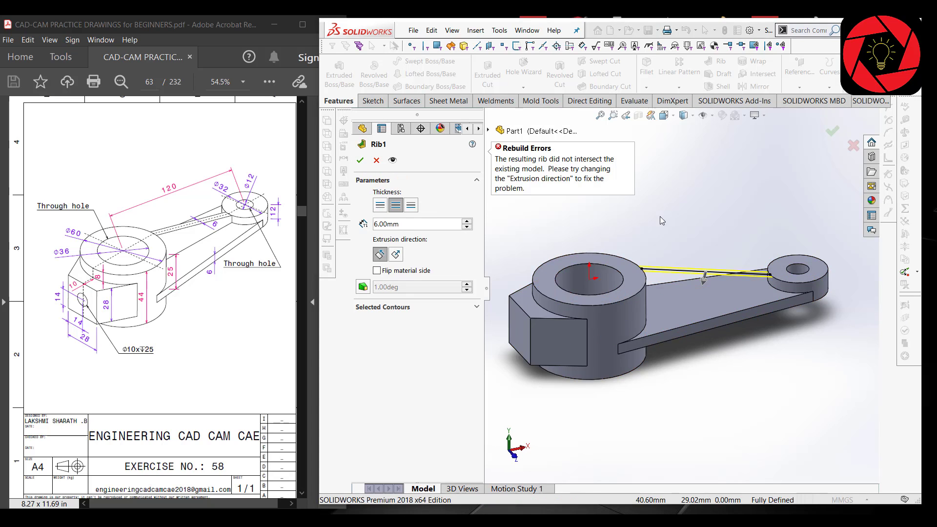
middle_click_drag(642, 268, 664, 254)
middle_click_drag(643, 249, 617, 250)
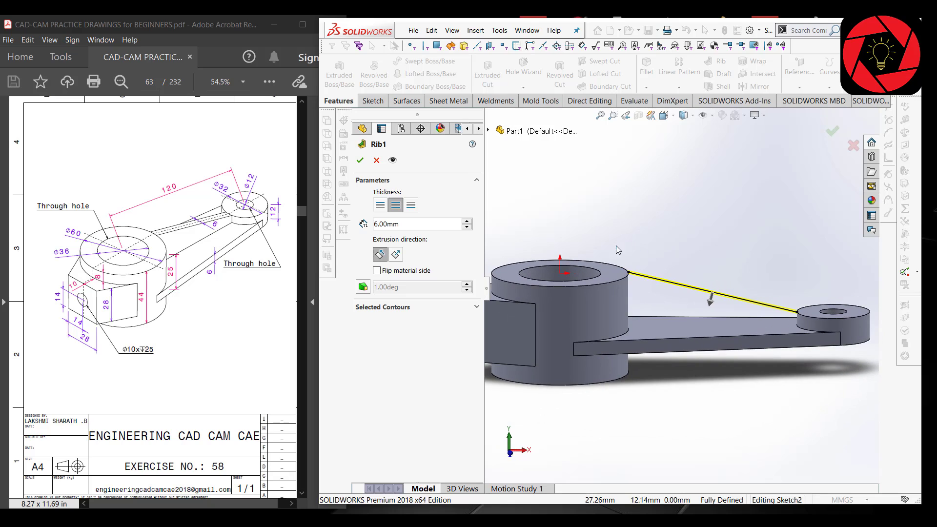
left_click(360, 161)
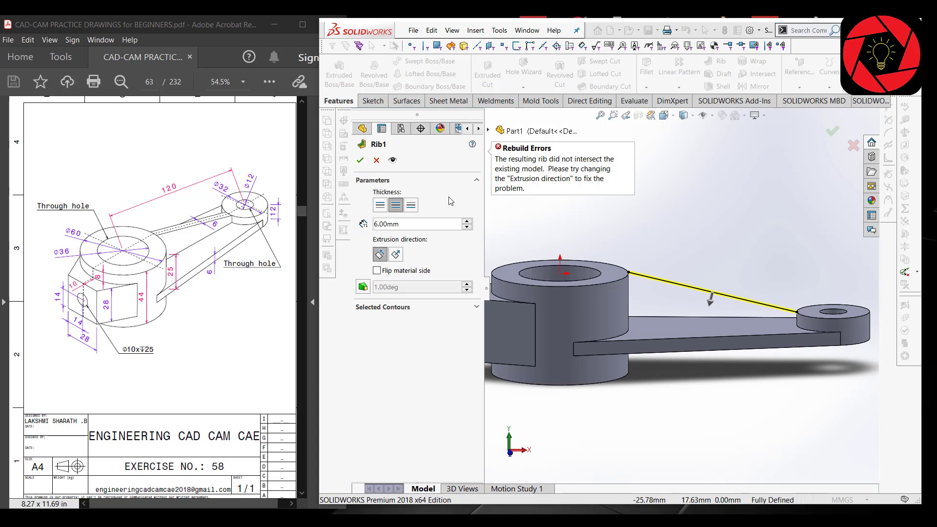
left_click(377, 161)
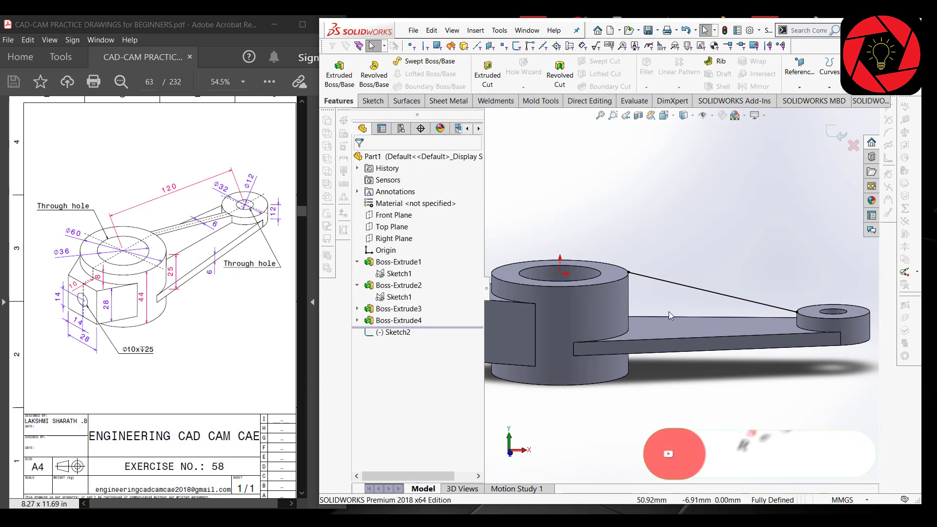
Extend the profile from the sloped line's upper end with a horizontal line about 2.3 mm long, inward along the large ring's top edge.
scroll(686, 276, "down", 2)
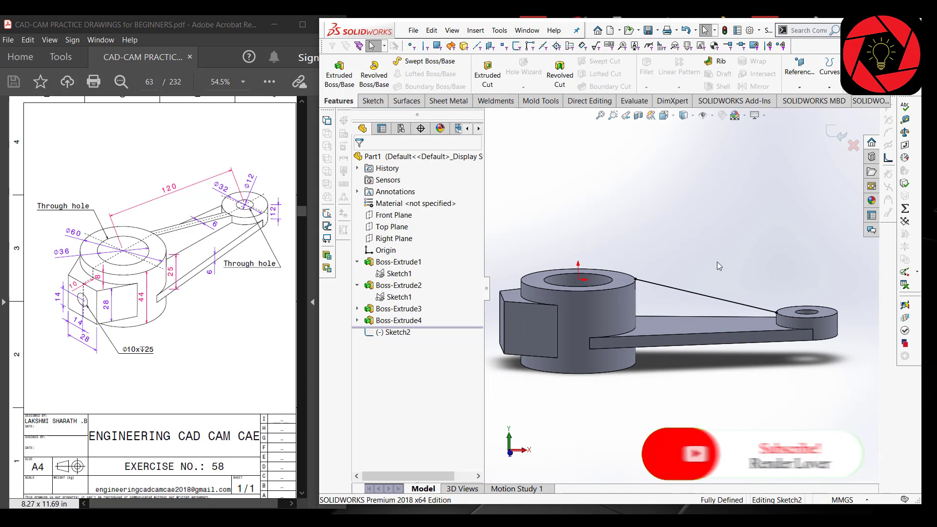
mouse_move(716, 262)
middle_mouse_down()
mouse_move(680, 253)
mouse_move(673, 284)
mouse_move(705, 279)
mouse_move(710, 268)
middle_mouse_up()
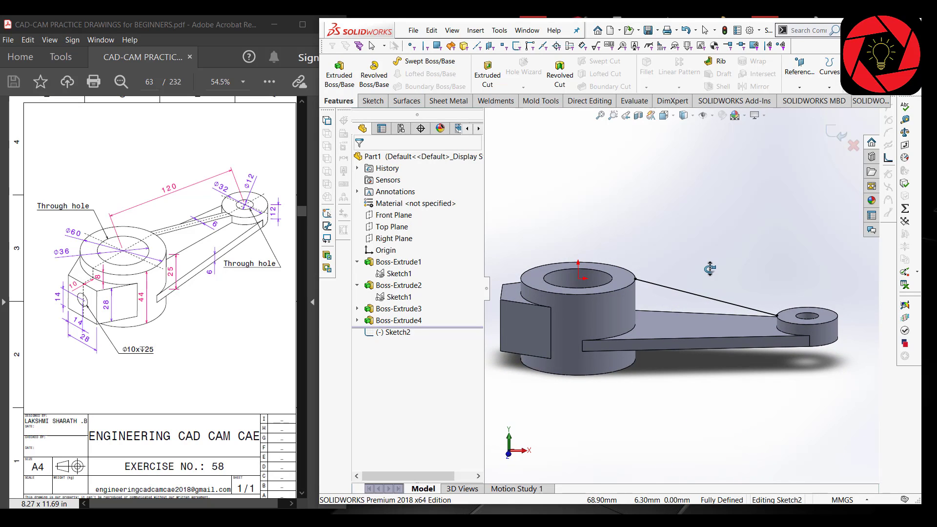
scroll(640, 276, "down", 2)
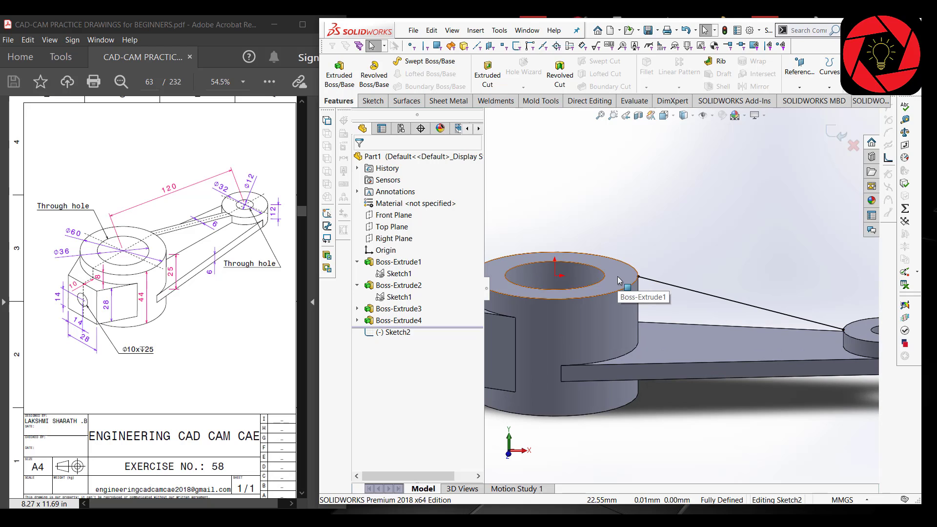
scroll(722, 155, "up", 1)
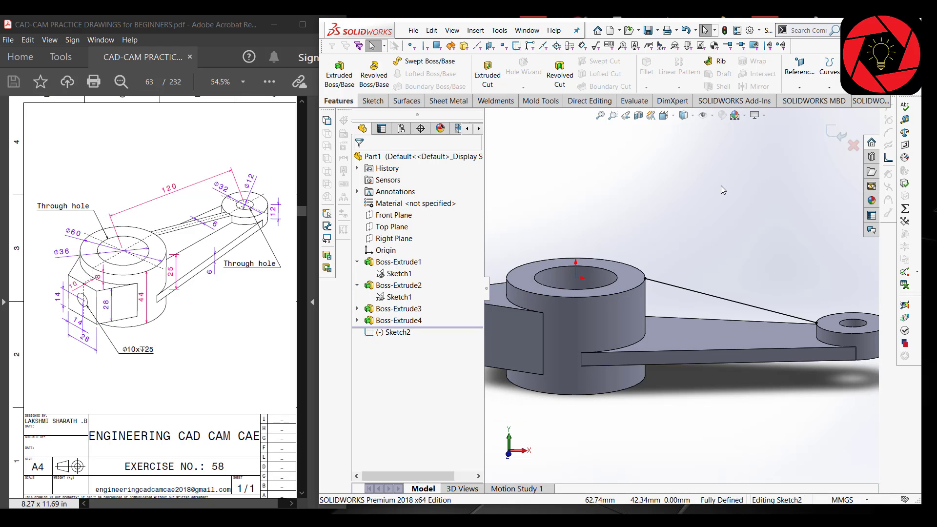
key("ctrl+1")
left_click(376, 103)
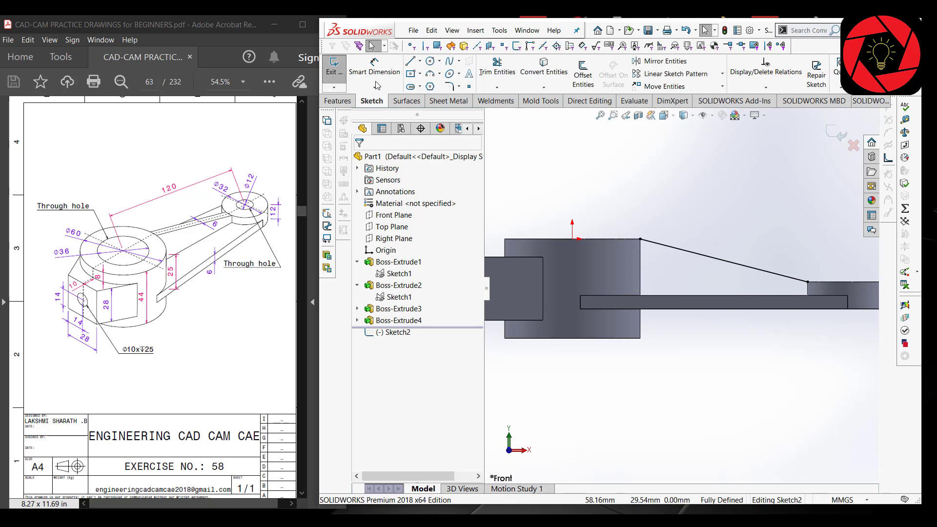
left_click(410, 61)
scroll(676, 247, "down", 3)
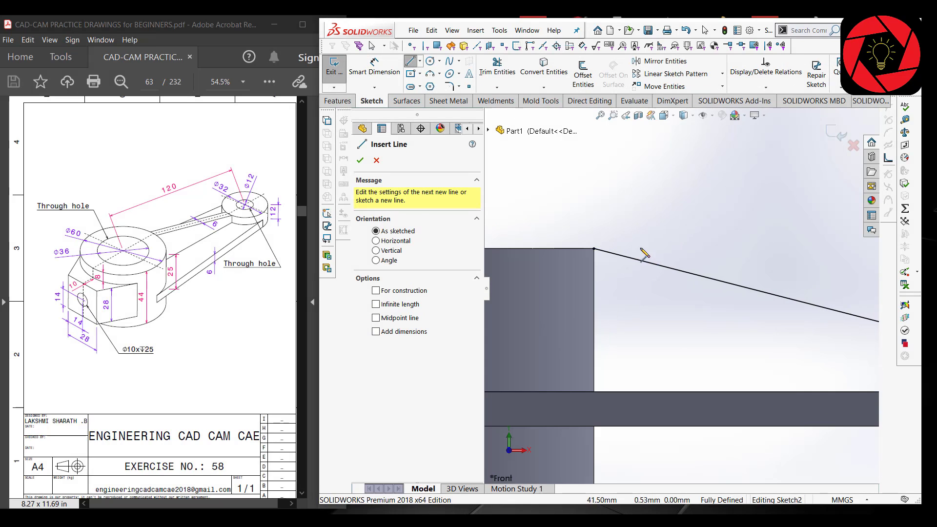
left_click(594, 249)
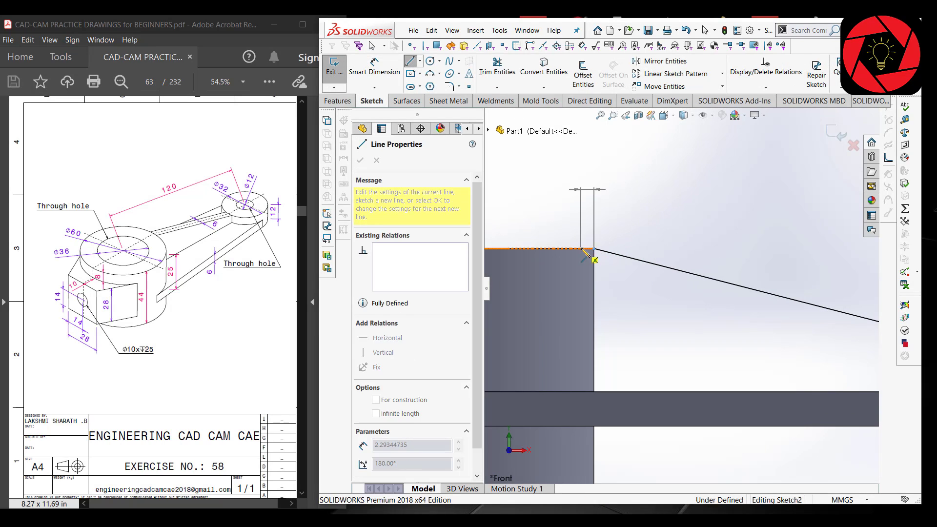
right_click(582, 249)
left_click(611, 254)
Add a short horizontal line from the sloped line's lower end, inward along the small ring's top edge.
scroll(545, 278, "up", 3)
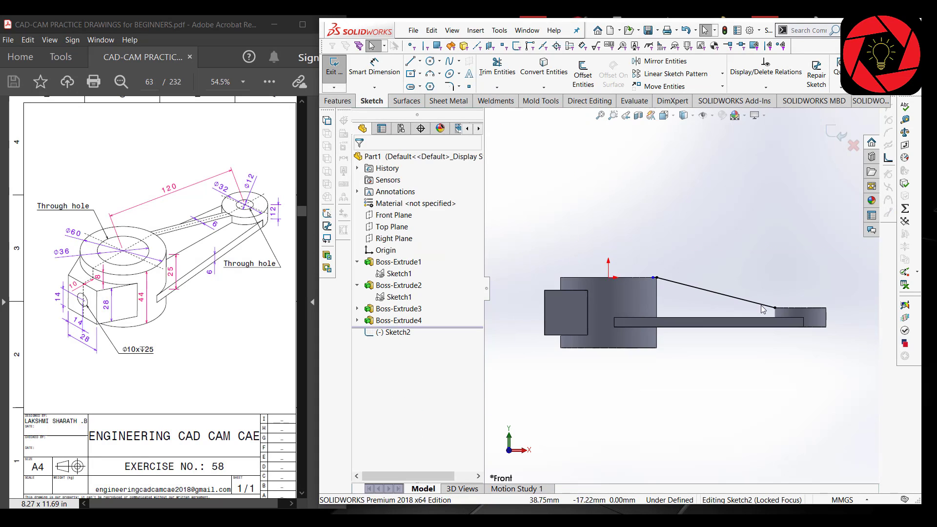
scroll(771, 304, "down", 5)
left_click(740, 314)
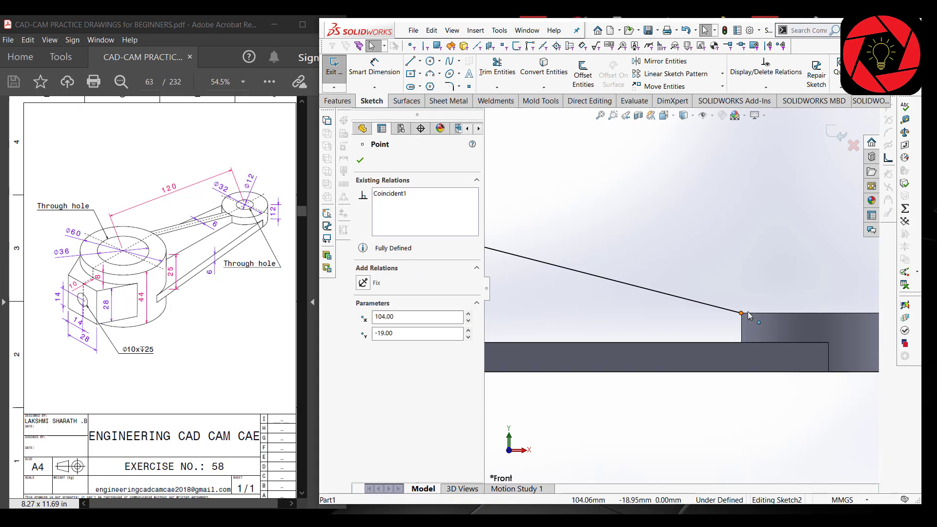
left_click(359, 162)
left_click(411, 62)
scroll(805, 312, "up", 5)
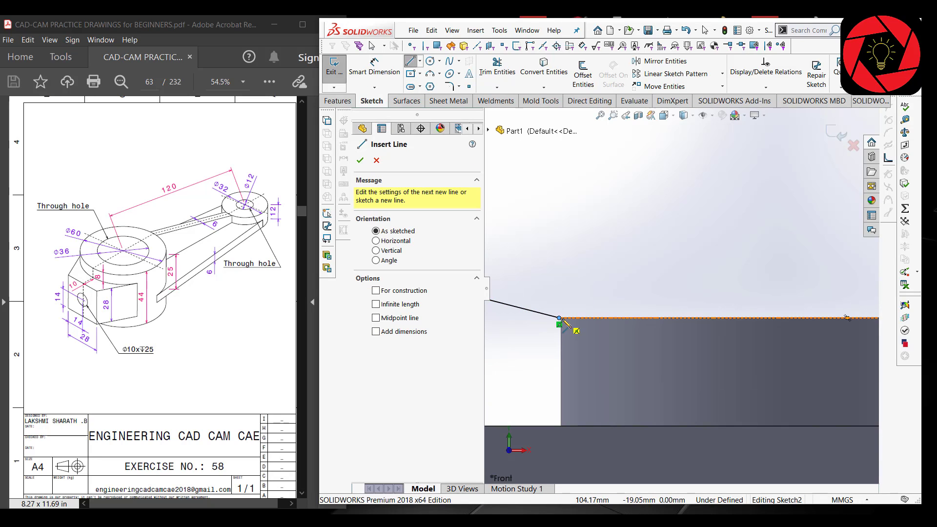
left_click(559, 318)
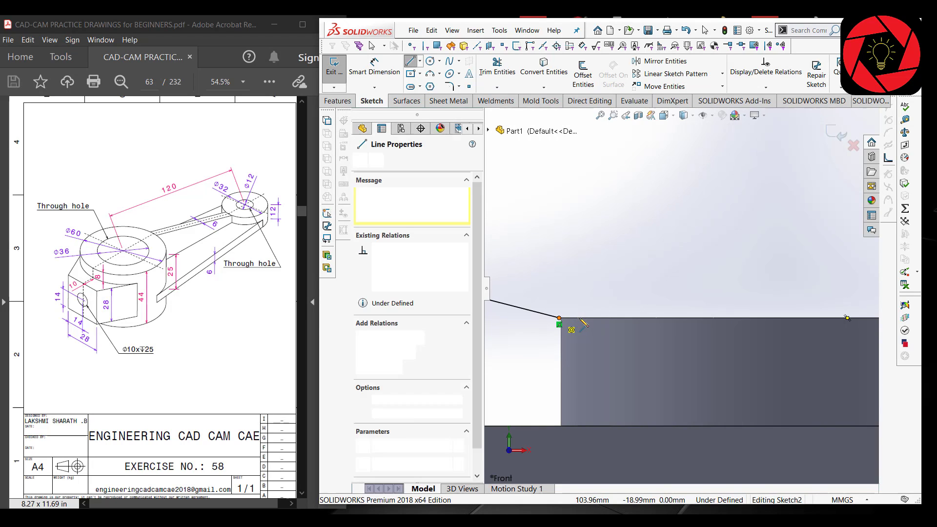
right_click(586, 319)
left_click(628, 326)
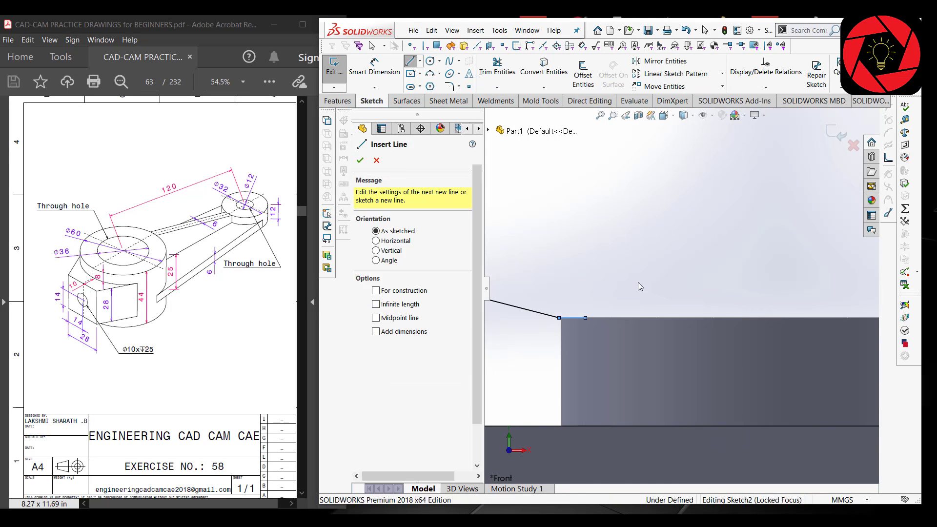
Create a 6 mm thick rib from the extended profile, joining the large ring, arm and small ring.
middle_click_drag(637, 282, 699, 289)
scroll(699, 289, "up", 4)
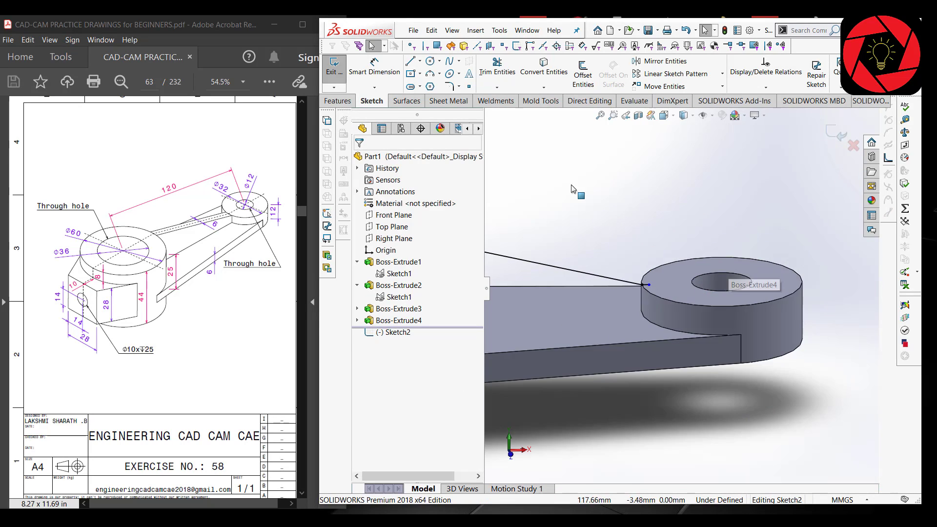
left_click(339, 100)
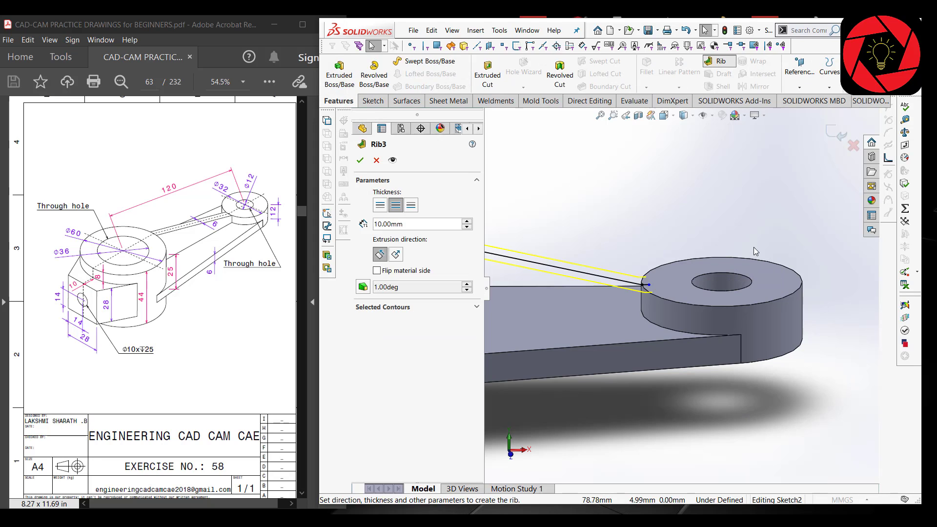
scroll(757, 311, "up", 7)
scroll(582, 282, "down", 2)
scroll(582, 283, "down", 1)
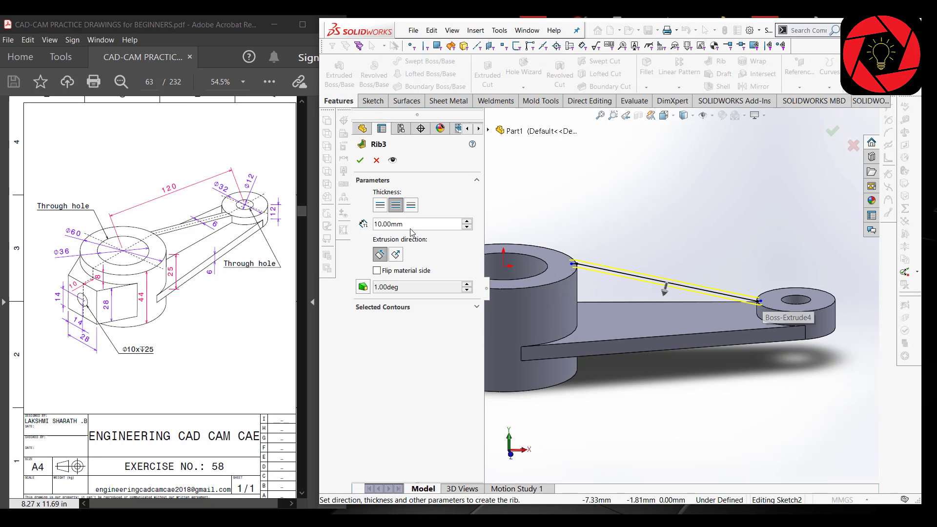
left_click(401, 224)
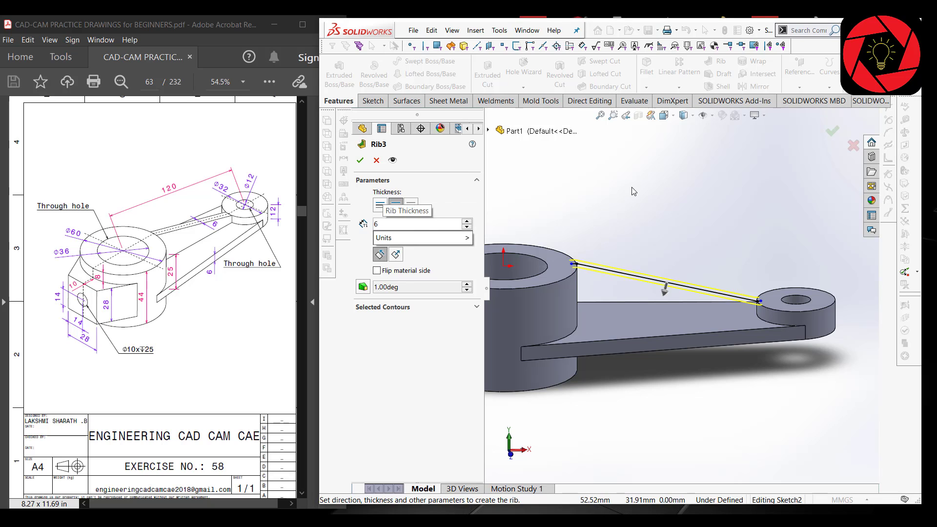
key("Return")
left_click(359, 161)
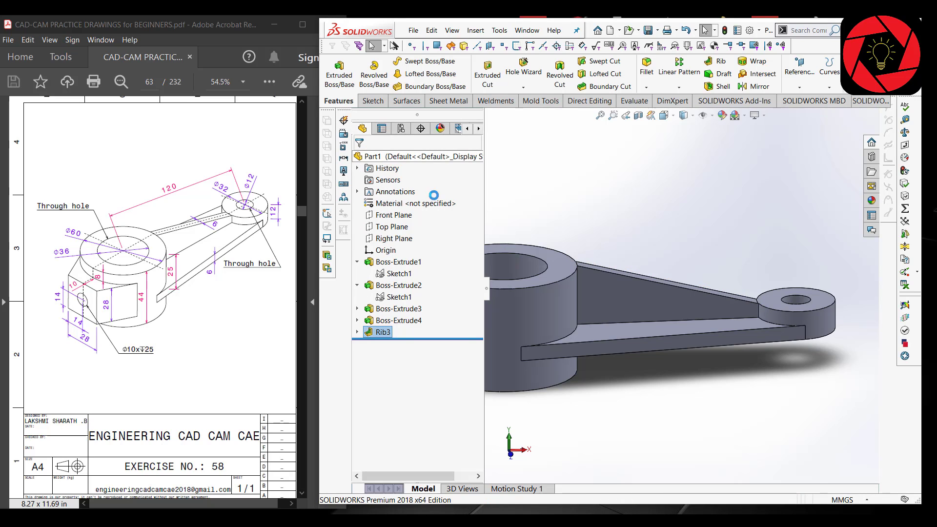
middle_click_drag(566, 371, 621, 381)
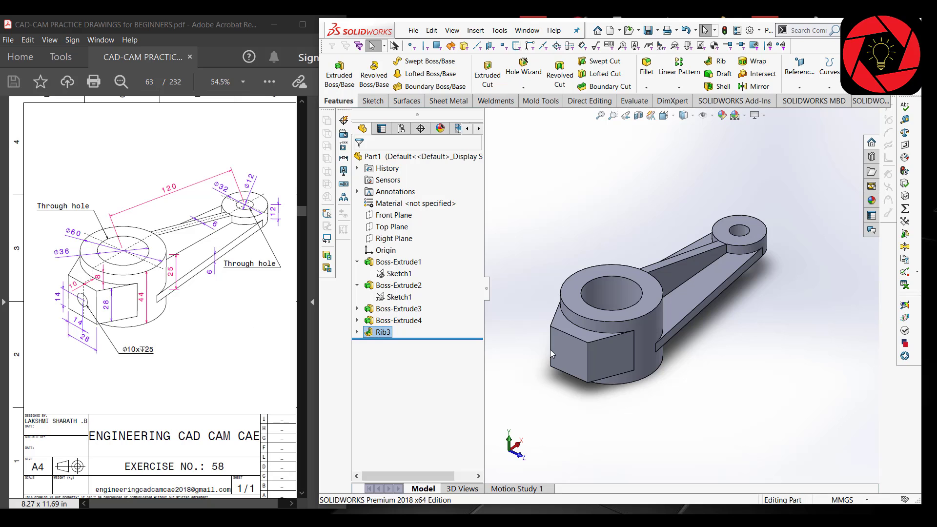
Sketch a circle about 9 mm in diameter on the lug's flat end face, vertically below the midpoint of the face's upper edge.
left_click(564, 350)
left_click(611, 326)
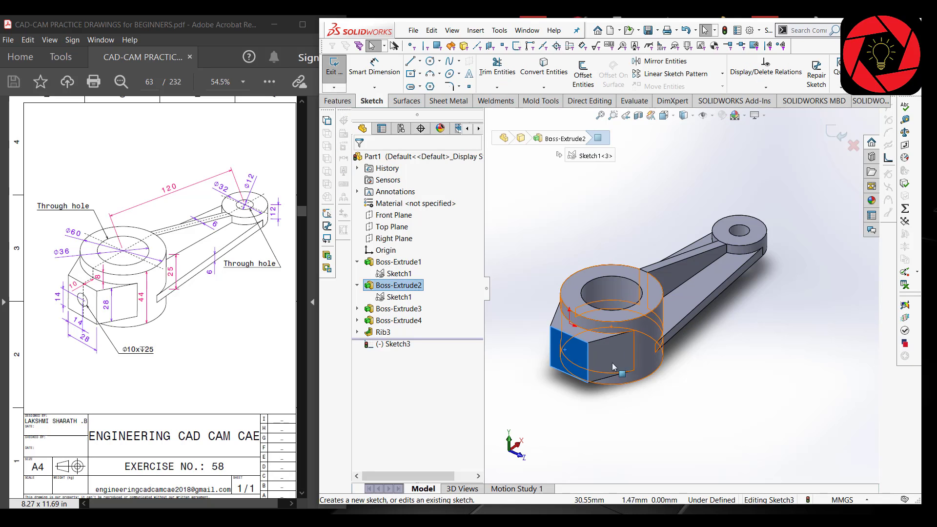
scroll(690, 374, "up", 2)
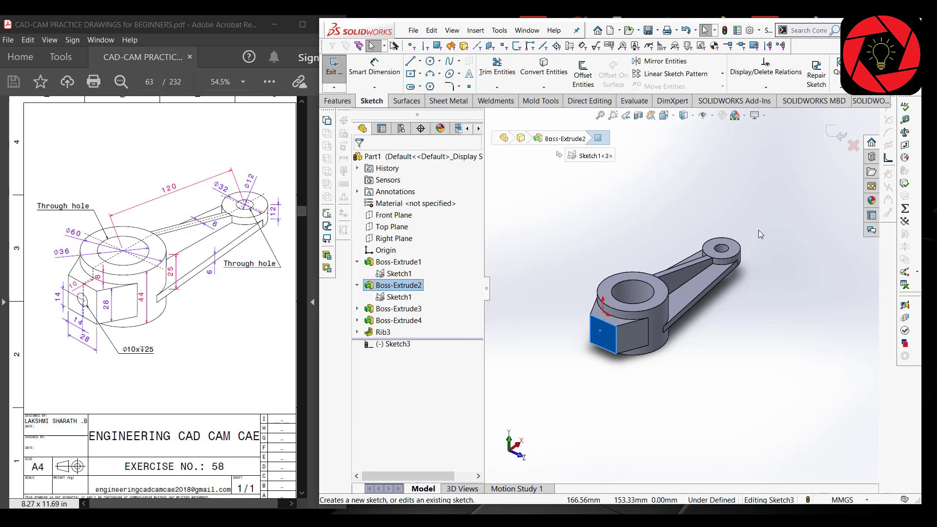
key("ctrl+8")
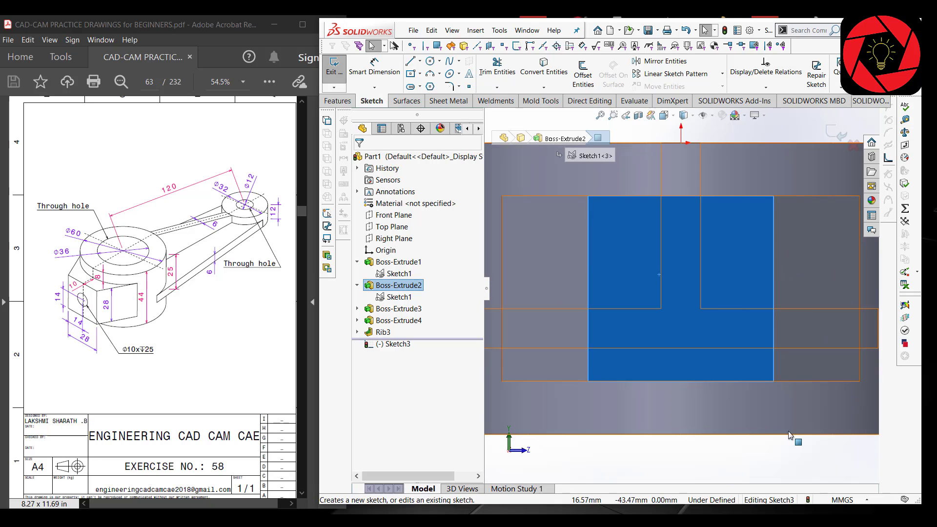
left_click(430, 61)
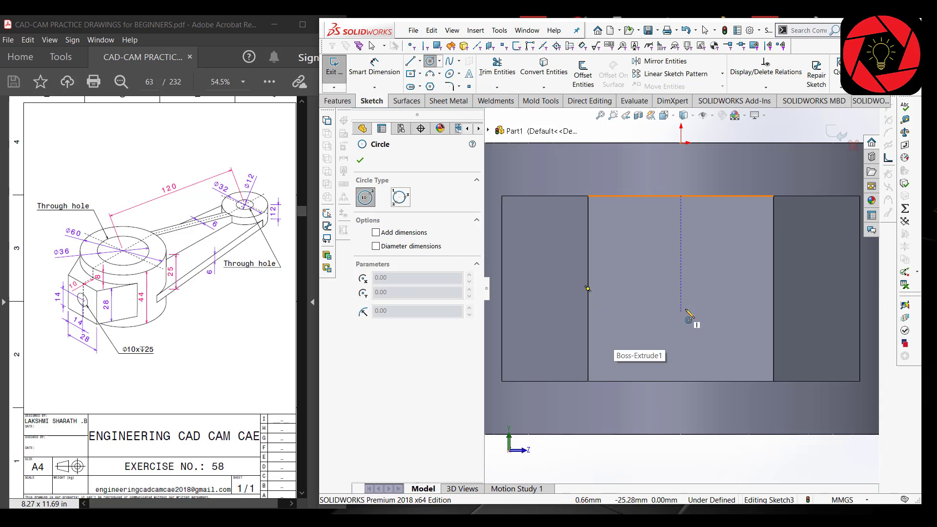
left_click(680, 298)
left_click(662, 322)
right_click(663, 322)
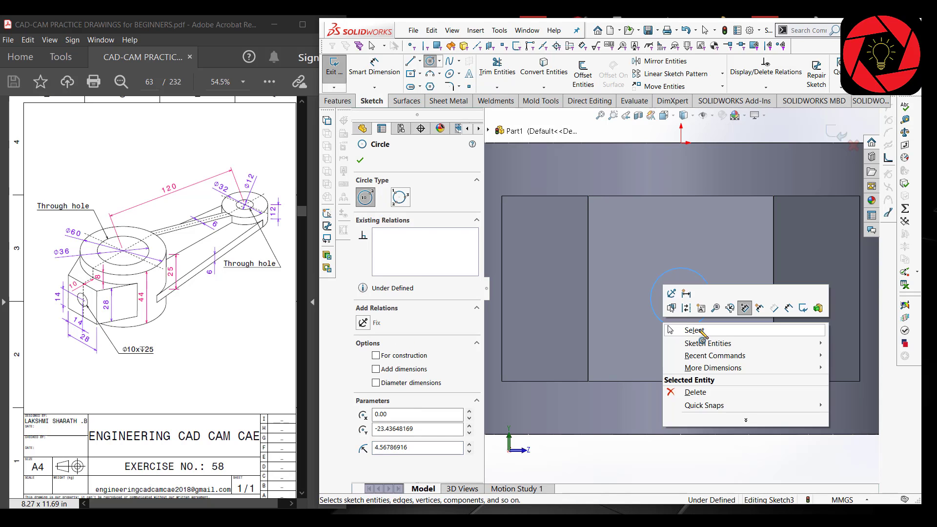
left_click(700, 330)
Dimension the circle's centre 14 mm horizontally from the end face's left vertical edge.
scroll(690, 351, "up", 2)
left_click(374, 69)
scroll(563, 337, "up", 2)
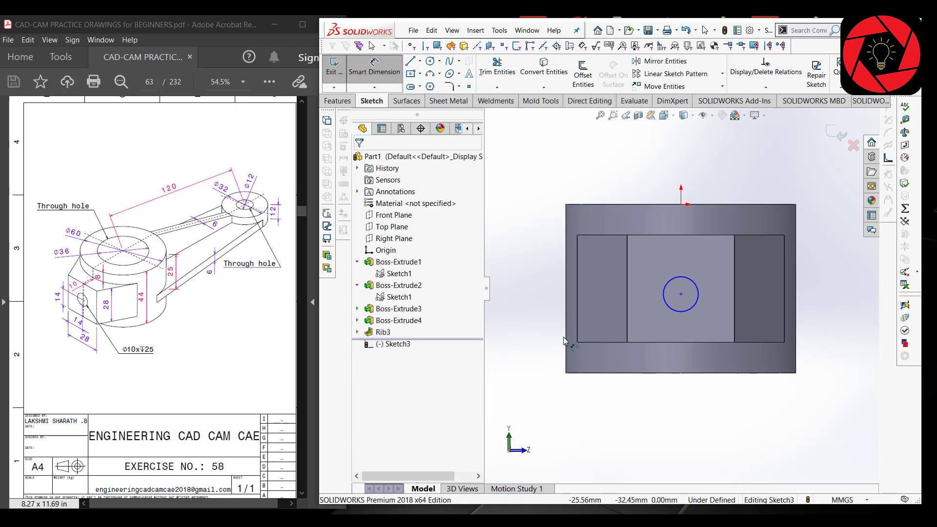
scroll(668, 329, "down", 2)
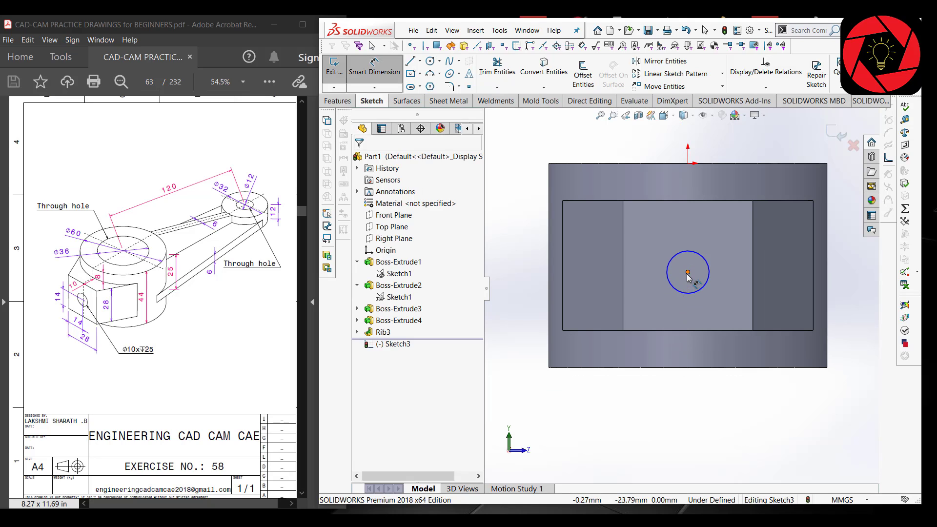
left_click(624, 287)
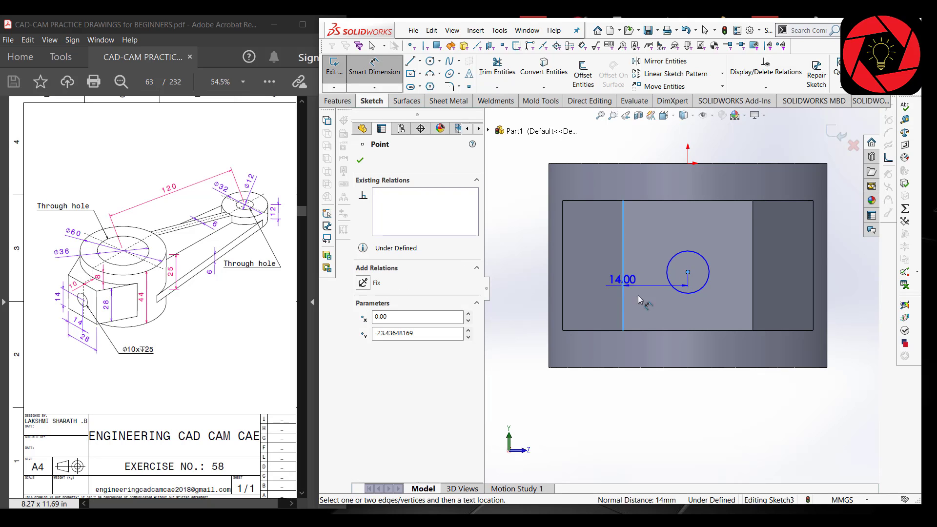
left_click(654, 408)
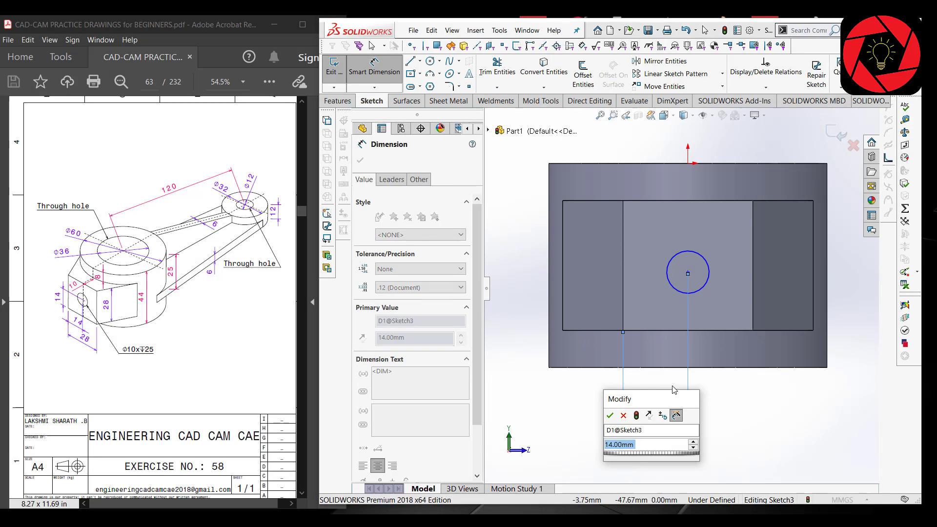
left_click(610, 416)
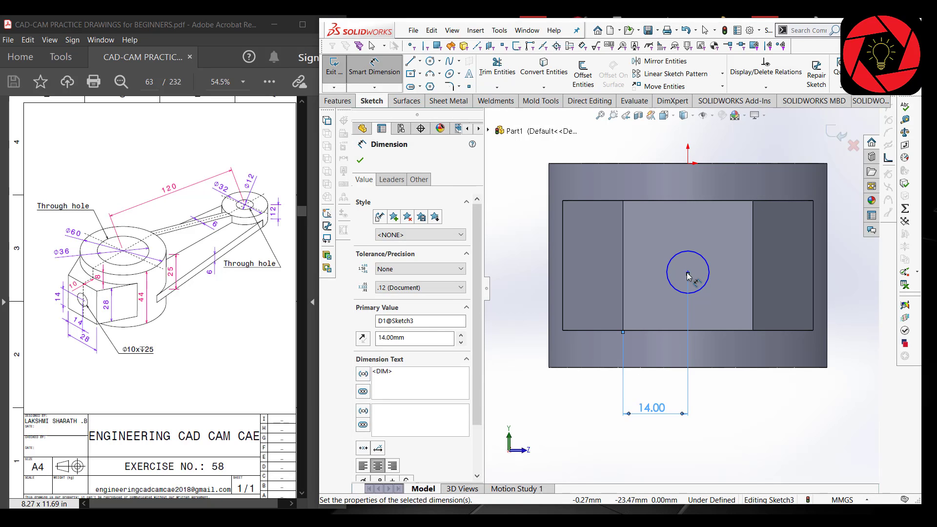
Dimension the circle's centre 14 mm above the end face's lower edge.
left_click(688, 272)
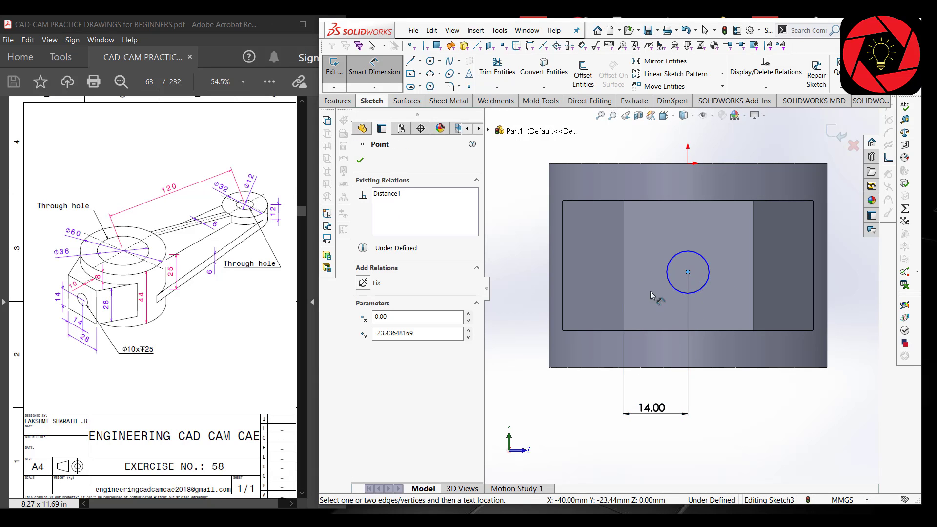
left_click(644, 332)
left_click(543, 304)
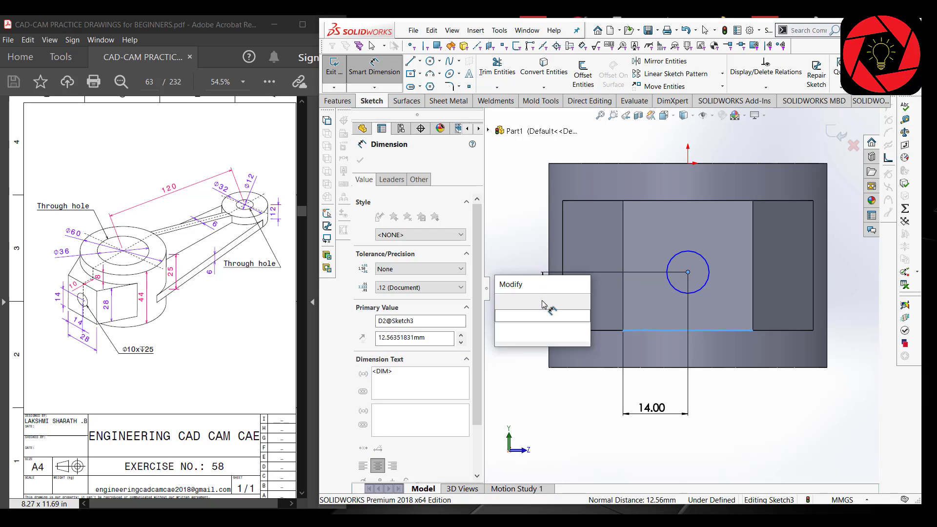
type("14")
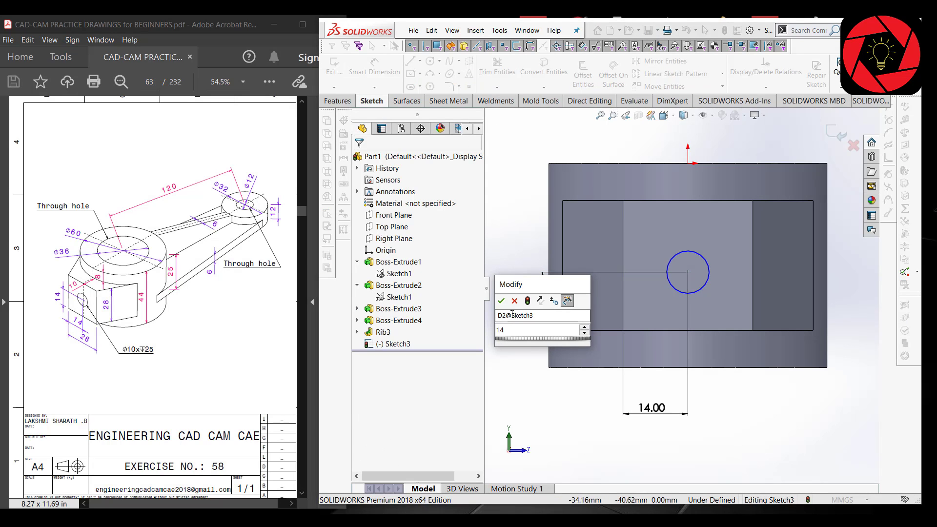
left_click(501, 301)
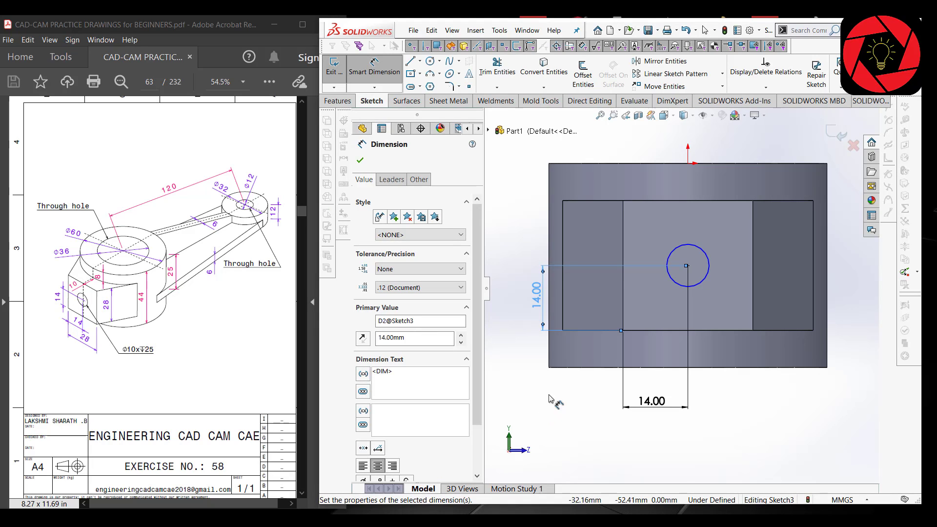
Check the hole callout in the PDF drawing and set the circle's diameter to 10 mm.
left_click(121, 350)
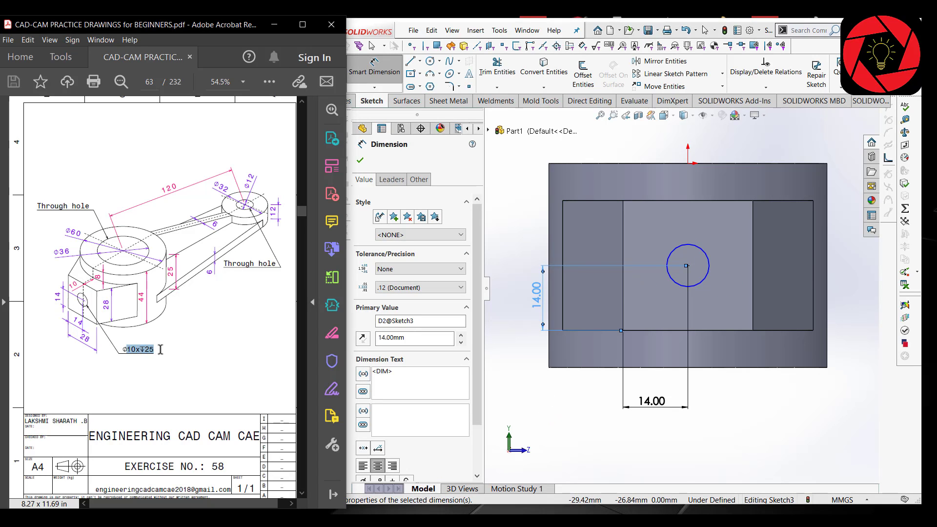
left_click(702, 281)
left_click(781, 419)
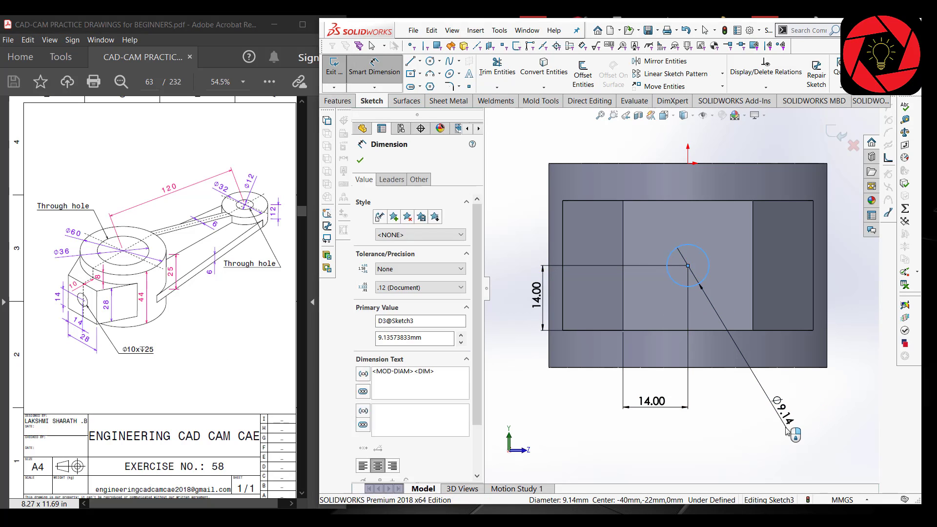
key("Return")
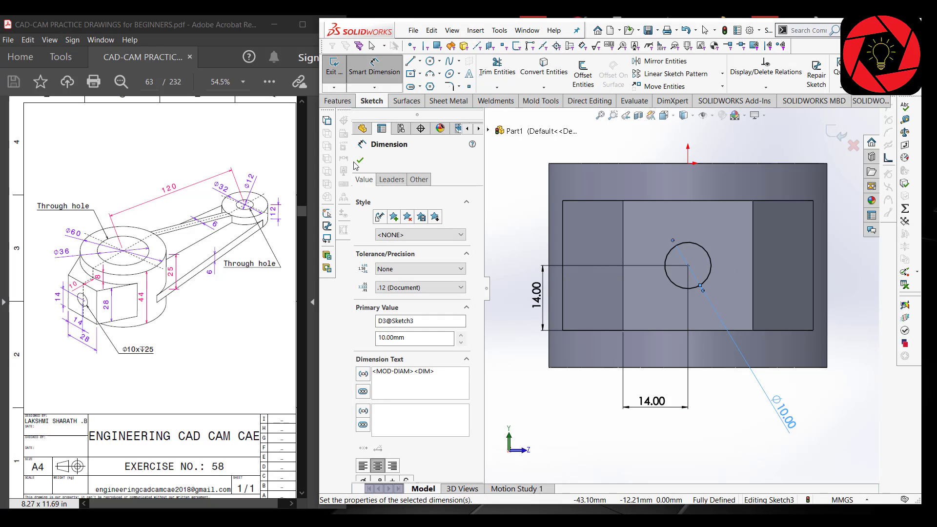
left_click(360, 161)
Cut the circle as a blind hole 25 mm deep into the lug with Extruded Cut.
left_click(339, 100)
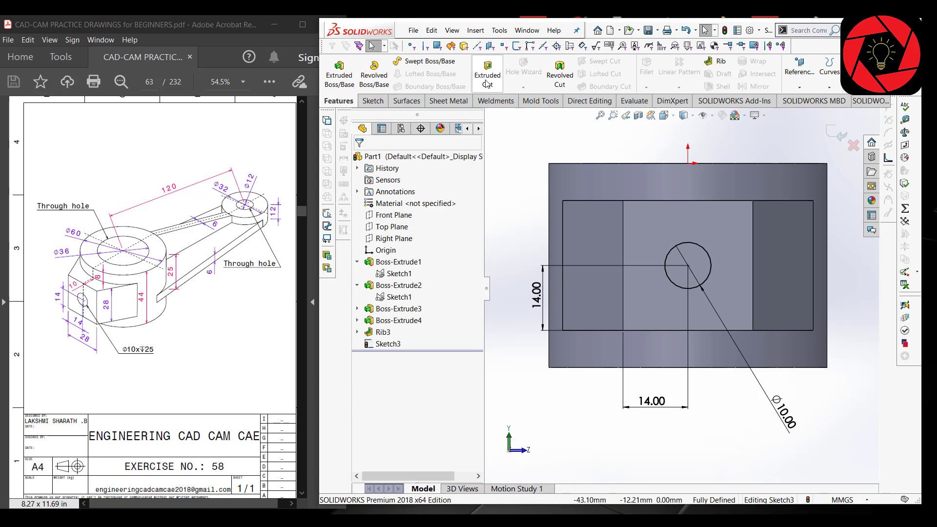
left_click(487, 73)
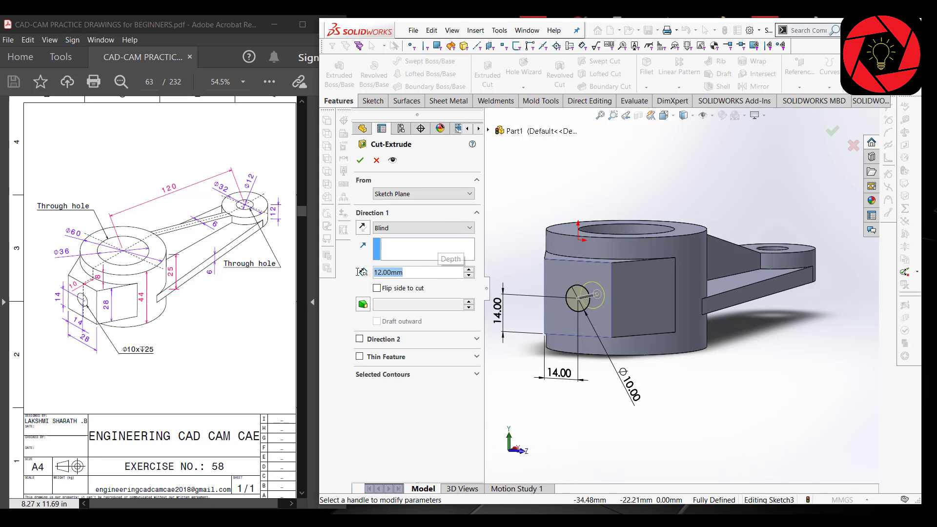
type("25")
key("Return")
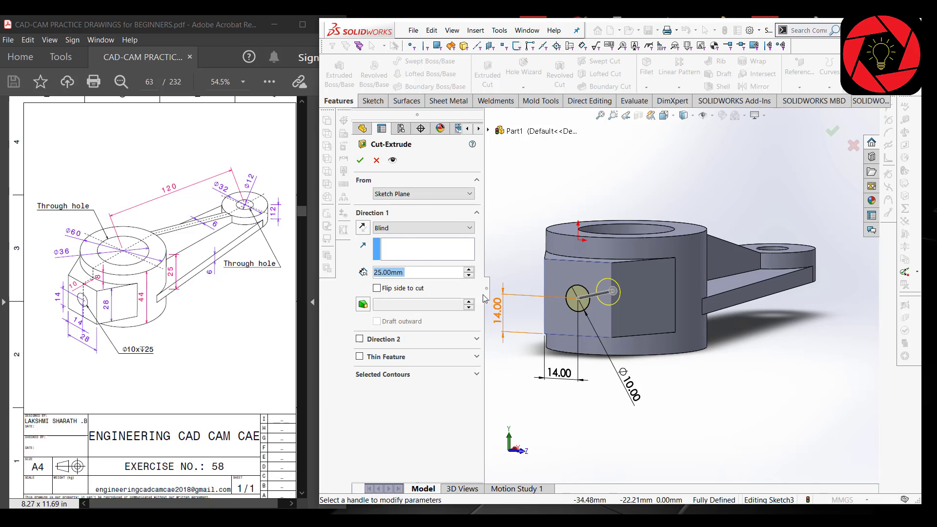
middle_click_drag(690, 393, 651, 434)
left_click(356, 164)
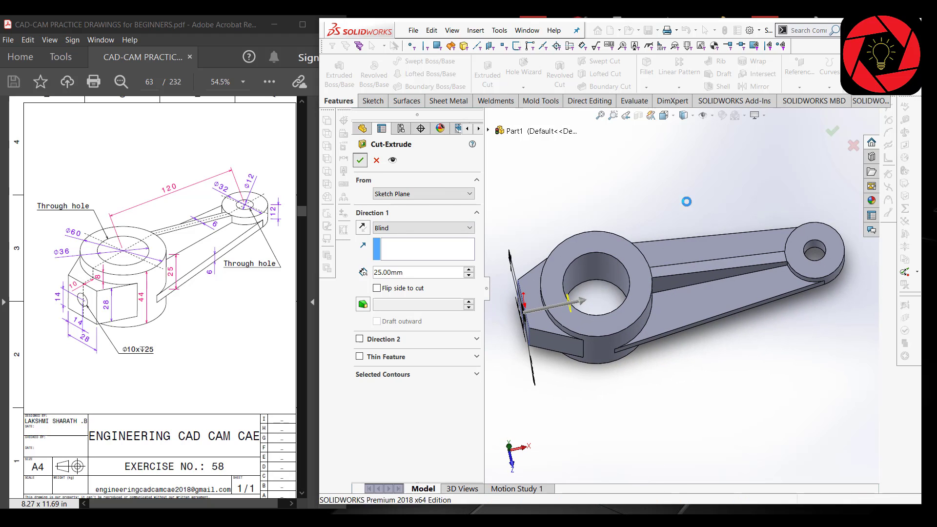
Inspect the finished part around the lug hole and show it in an isometric view.
scroll(579, 415, "down", 2)
middle_click_drag(579, 416, 608, 332)
scroll(778, 398, "up", 4)
scroll(615, 224, "down", 2)
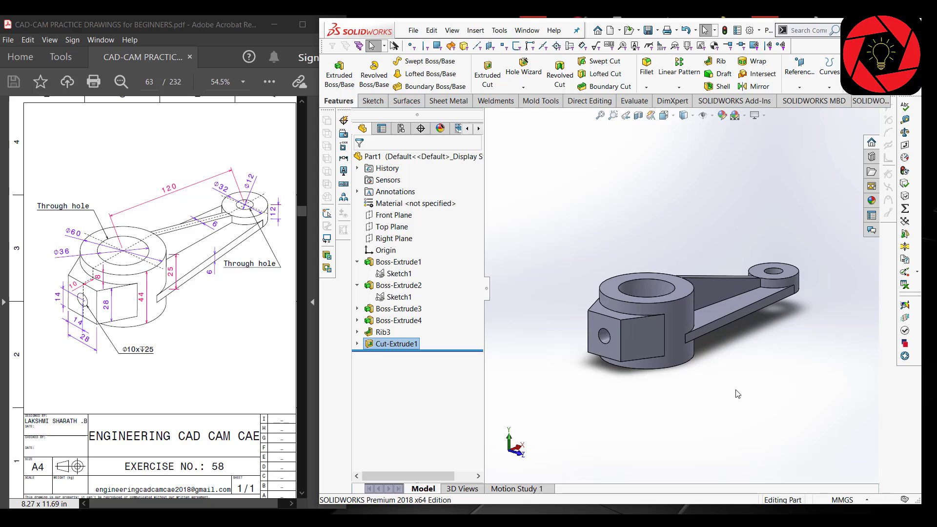
scroll(769, 379, "down", 1)
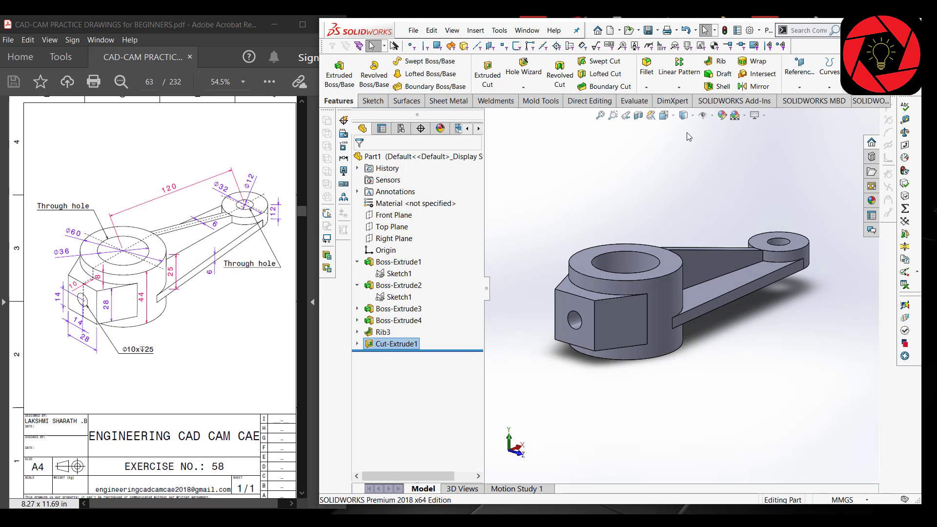
left_click(665, 115)
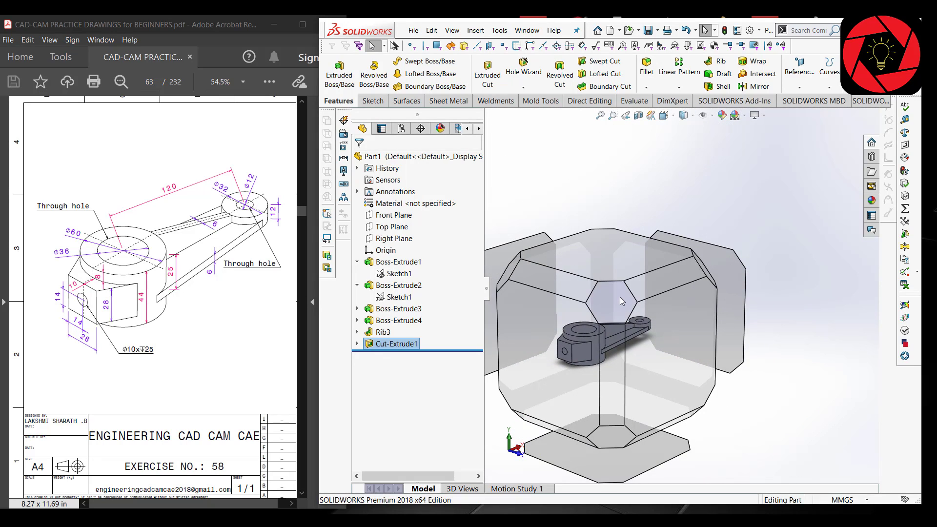
left_click(620, 297)
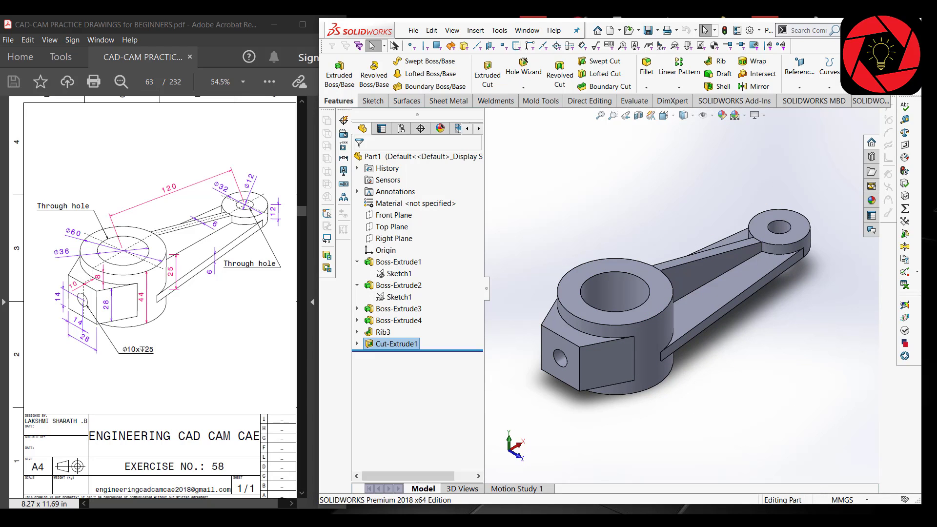
left_click(825, 519)
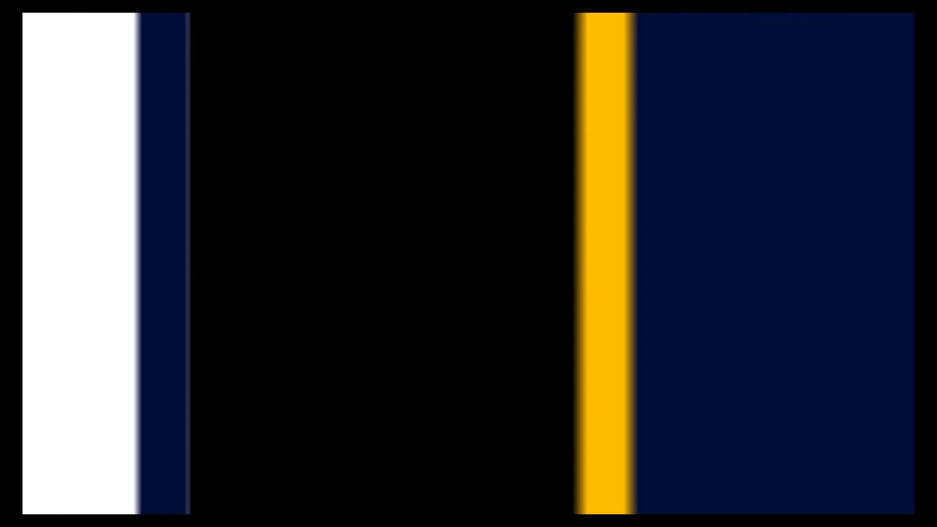